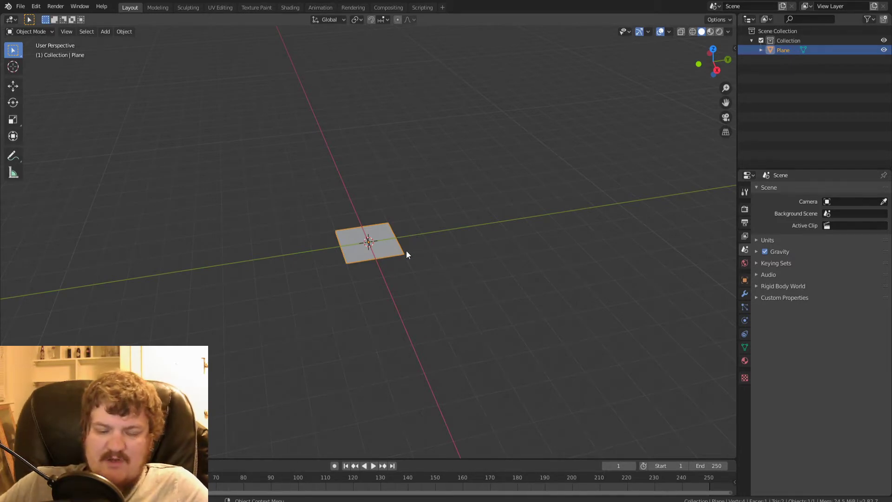
- Delete the existing plane and add a mesh circle at the origin
{"action": "key", "text": "x"}
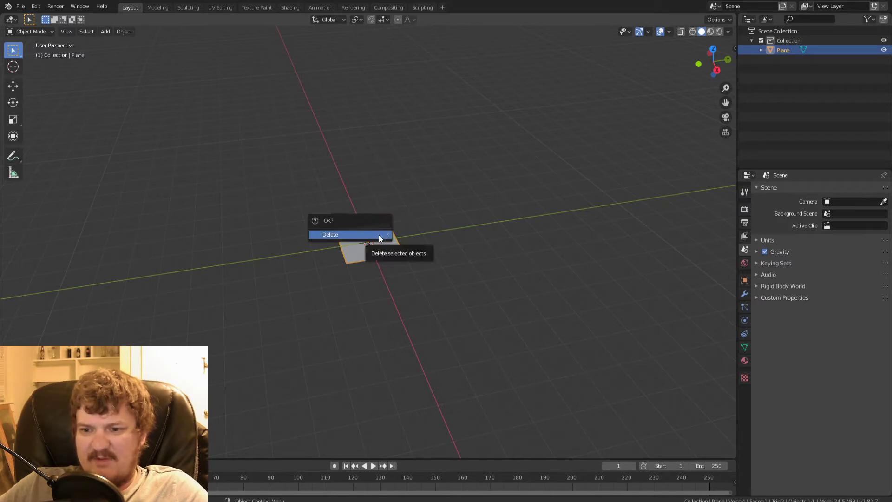
{"action": "left_click", "coordinate": [378, 235]}
{"action": "key", "text": "shift+a"}
{"action": "mouse_move", "coordinate": [370, 249]}
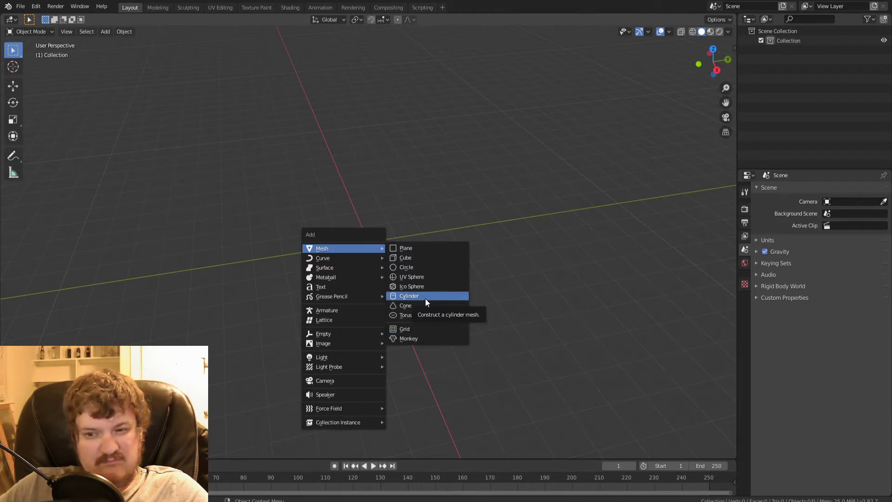
{"action": "left_click", "coordinate": [453, 267]}
{"action": "middle_click_drag", "start_coordinate": [441, 220], "coordinate": [409, 238]}
{"action": "scroll", "coordinate": [428, 235], "scroll_direction": "up", "scroll_amount": 4}
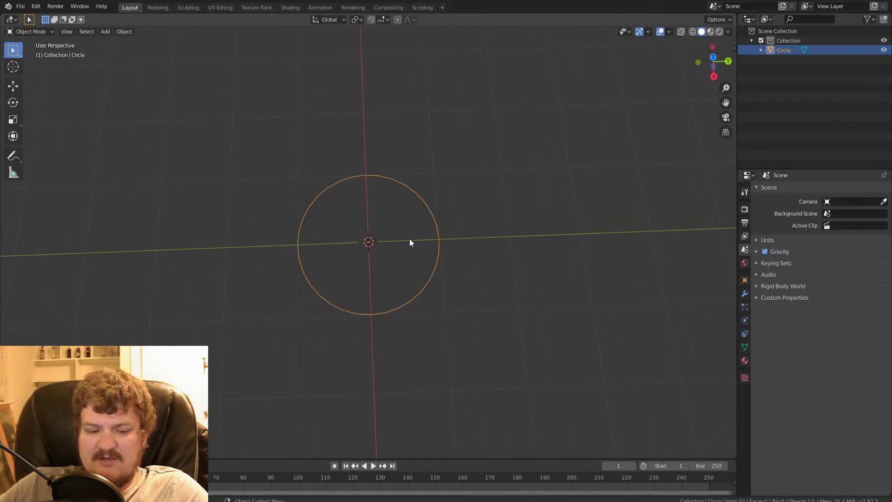
- Extrude the circle's edge in Edit Mode and scale it outward to form a flat ring
{"action": "key", "text": "Tab"}
{"action": "key", "text": "e"}
{"action": "key", "text": "s"}
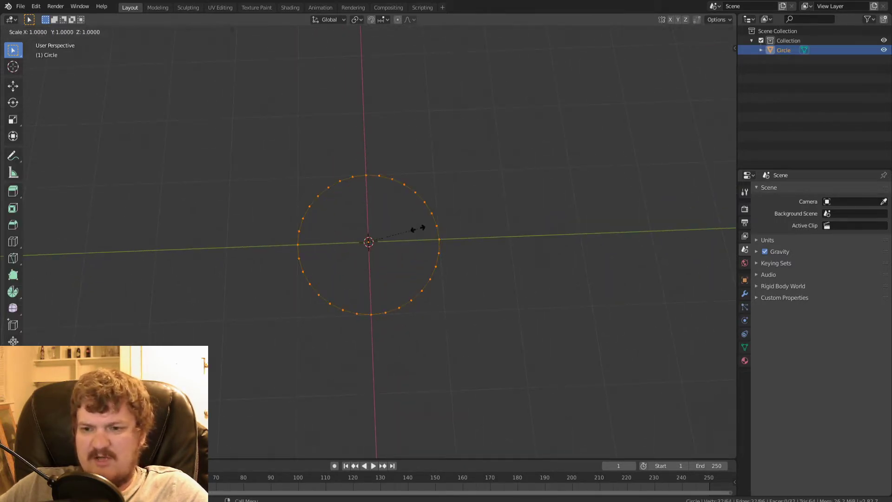
{"action": "left_click", "coordinate": [436, 226]}
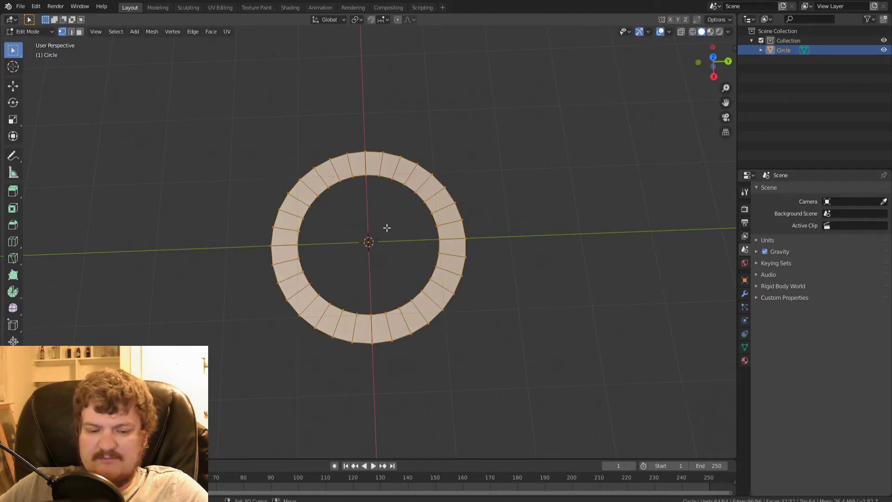
- Duplicate the flat ring and scale the copy about 1.71 times to form a second ring around it
{"action": "key", "text": "shift+d"}
{"action": "key", "text": "s"}
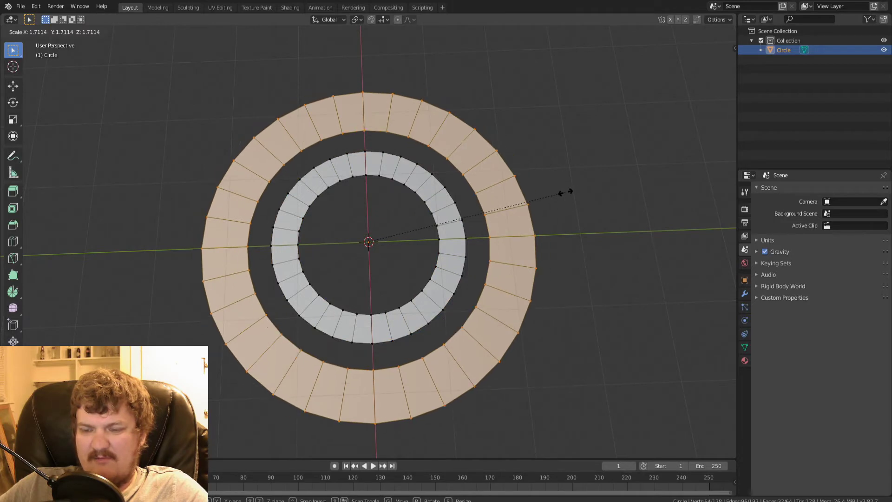
{"action": "left_click", "coordinate": [565, 192]}
{"action": "scroll", "coordinate": [390, 209], "scroll_direction": "down", "scroll_amount": 3}
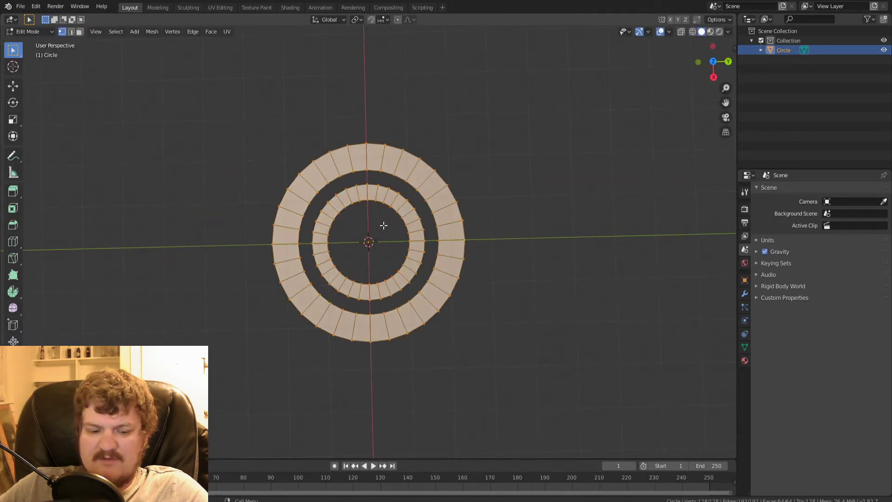
- Duplicate both concentric rings and scale the copies about 2.65 times to surround the first pair
{"action": "key", "text": "shift+d"}
{"action": "key", "text": "s"}
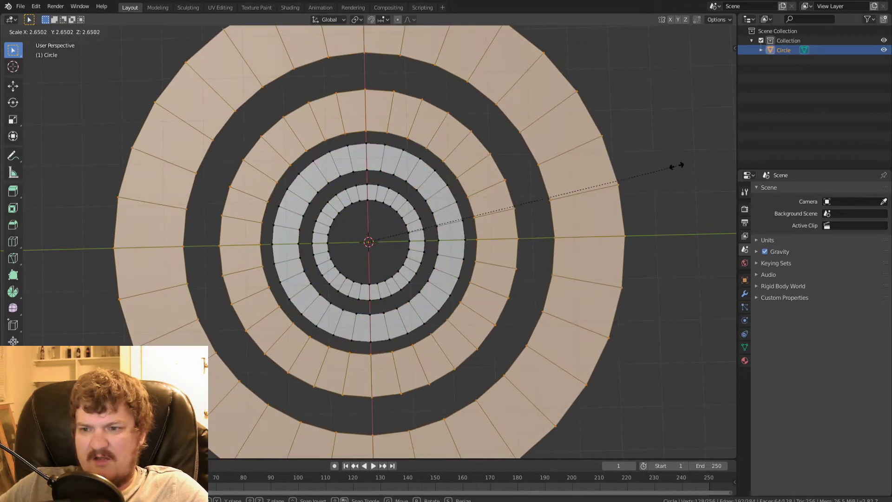
{"action": "left_click", "coordinate": [689, 162]}
{"action": "scroll", "coordinate": [439, 184], "scroll_direction": "down", "scroll_amount": 4}
{"action": "scroll", "coordinate": [438, 195], "scroll_direction": "up", "scroll_amount": 2}
{"action": "middle_click_drag", "start_coordinate": [437, 235], "coordinate": [424, 161]}
{"action": "scroll", "coordinate": [431, 234], "scroll_direction": "down", "scroll_amount": 3}
{"action": "scroll", "coordinate": [431, 234], "scroll_direction": "up", "scroll_amount": 3}
- Extrude all the flat rings and raise the new faces along Z to give the rings thickness
{"action": "key", "text": "a"}
{"action": "key", "text": "e"}
{"action": "left_click", "coordinate": [431, 235]}
{"action": "left_click", "coordinate": [13, 86]}
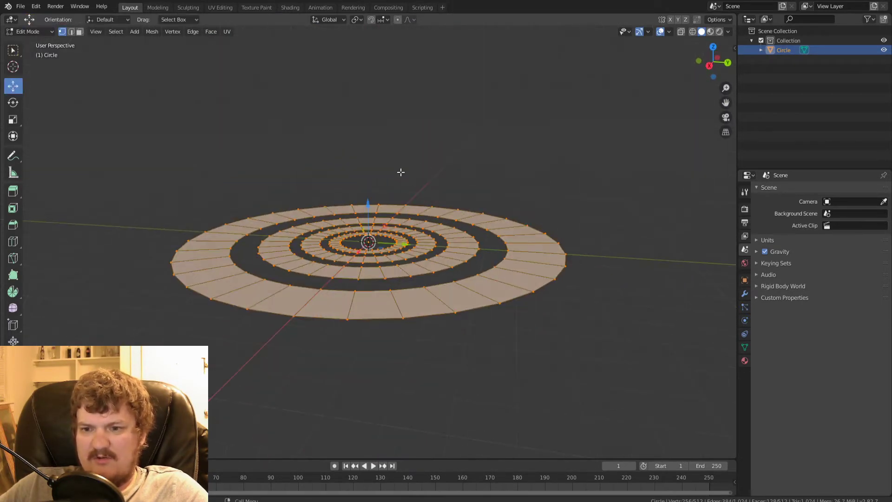
{"action": "left_click_drag", "start_coordinate": [369, 203], "coordinate": [365, 189]}
{"action": "mouse_move", "coordinate": [382, 146]}
{"action": "middle_mouse_down"}
{"action": "mouse_move", "coordinate": [403, 218]}
{"action": "mouse_move", "coordinate": [375, 140]}
{"action": "middle_mouse_up"}
{"action": "key", "text": "Tab"}
{"action": "scroll", "coordinate": [402, 219], "scroll_direction": "down", "scroll_amount": 2}
{"action": "scroll", "coordinate": [402, 219], "scroll_direction": "up", "scroll_amount": 2}
{"action": "key", "text": "Tab"}
{"action": "scroll", "coordinate": [396, 197], "scroll_direction": "down", "scroll_amount": 2}
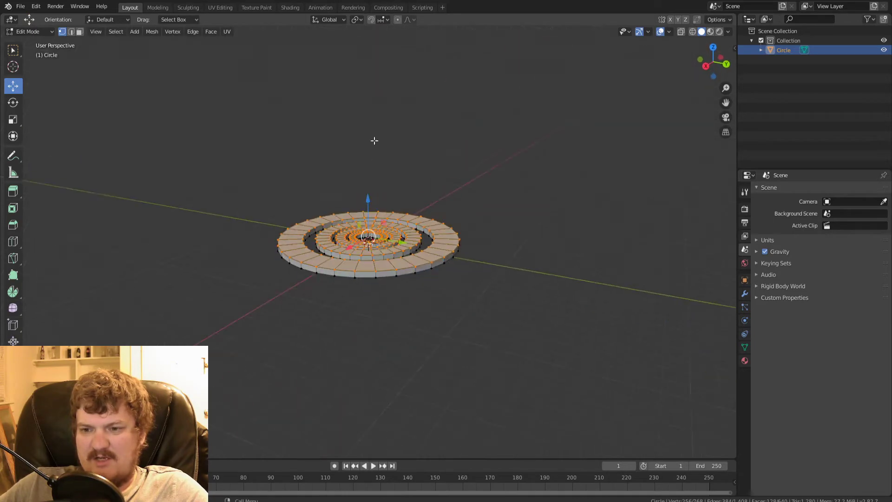
- Duplicate the rings' top faces, place the copy below them and scale it up into a wider tier
{"action": "key", "text": "shift+d"}
{"action": "left_click", "coordinate": [376, 226]}
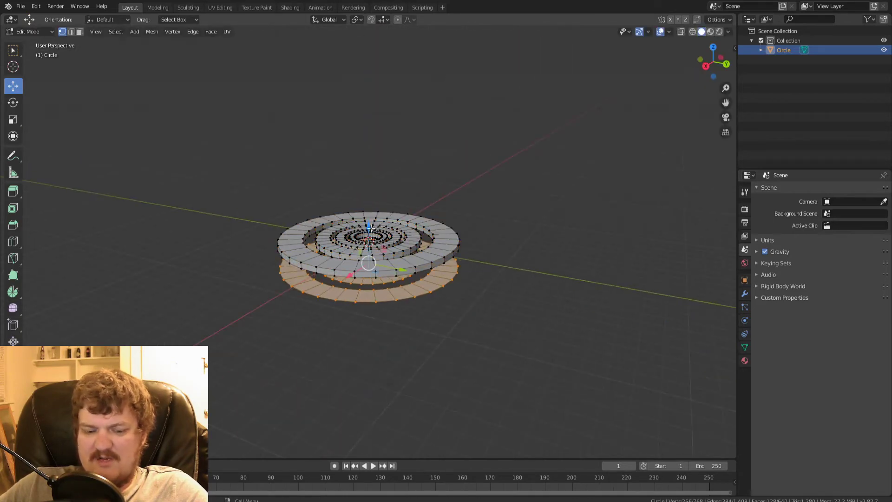
{"action": "key", "text": "s"}
{"action": "left_click", "coordinate": [437, 221]}
{"action": "middle_click_drag", "start_coordinate": [400, 219], "coordinate": [413, 203]}
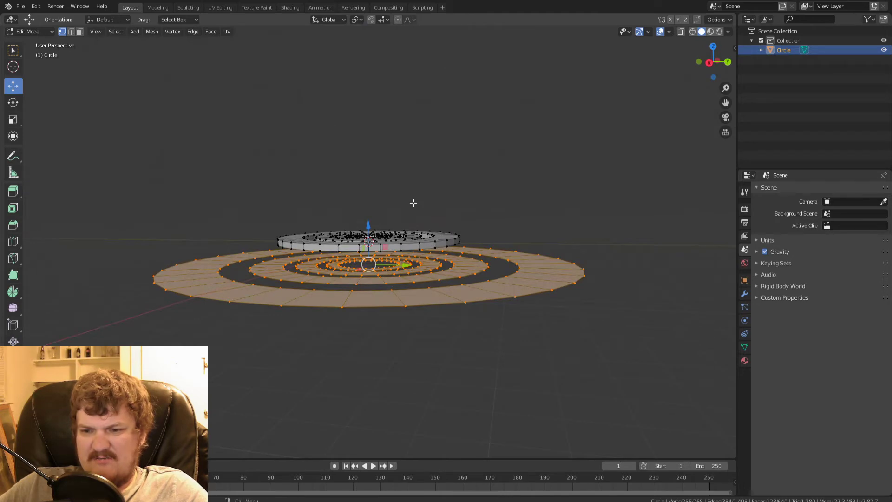
- Extrude the lower flat rings along Z to give them thickness, and return to Object Mode
{"action": "key", "text": "e"}
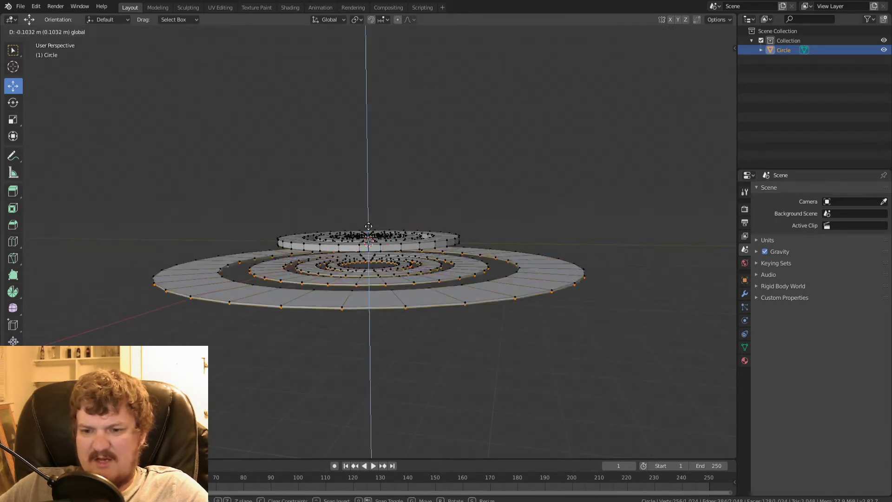
{"action": "left_click", "coordinate": [408, 189]}
{"action": "middle_click_drag", "start_coordinate": [408, 189], "coordinate": [428, 225]}
{"action": "key", "text": "Tab"}
{"action": "scroll", "coordinate": [400, 266], "scroll_direction": "down", "scroll_amount": 2}
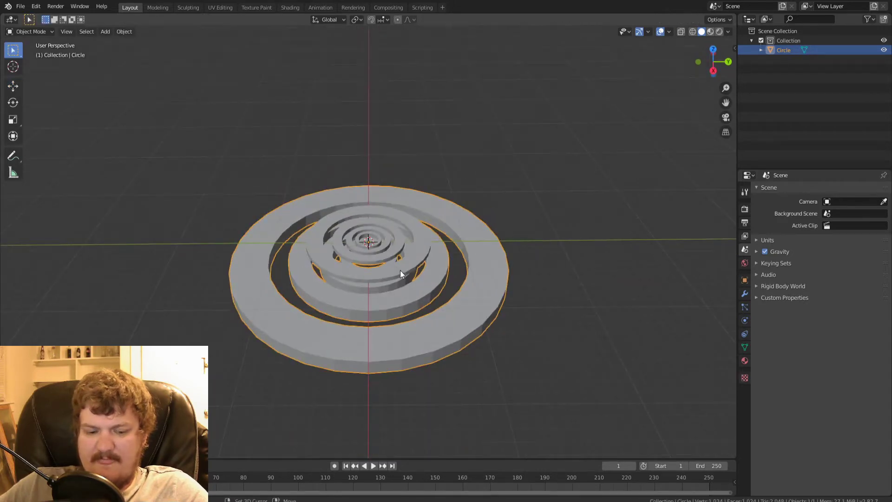
{"action": "key", "text": "shift+d"}
{"action": "right_click", "coordinate": [400, 269]}
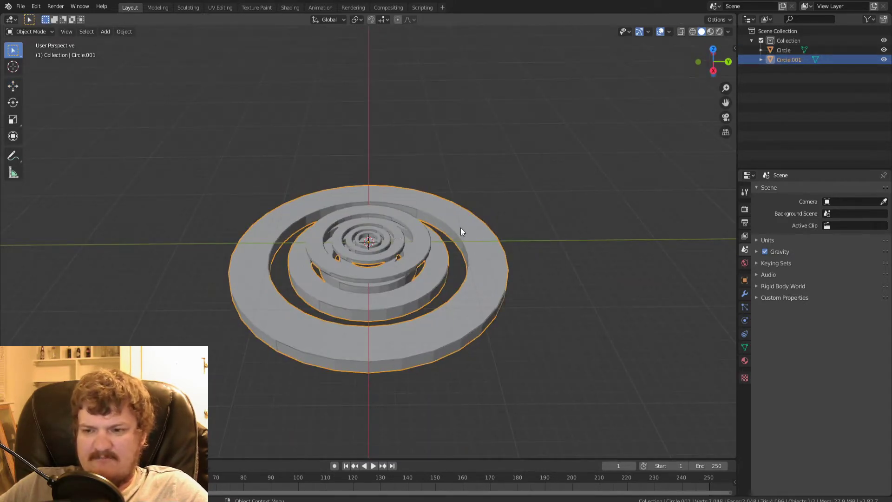
{"action": "key", "text": "a"}
{"action": "key", "text": "alt+a"}
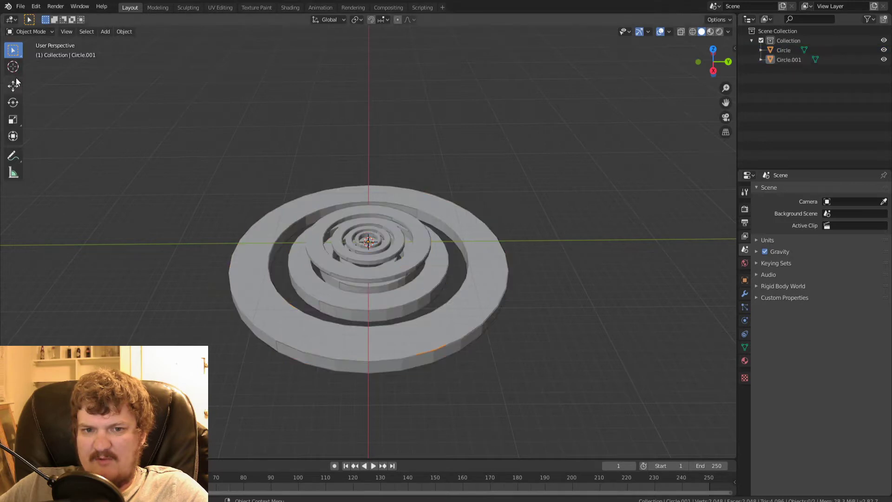
{"action": "left_click", "coordinate": [13, 86]}
{"action": "key", "text": "a"}
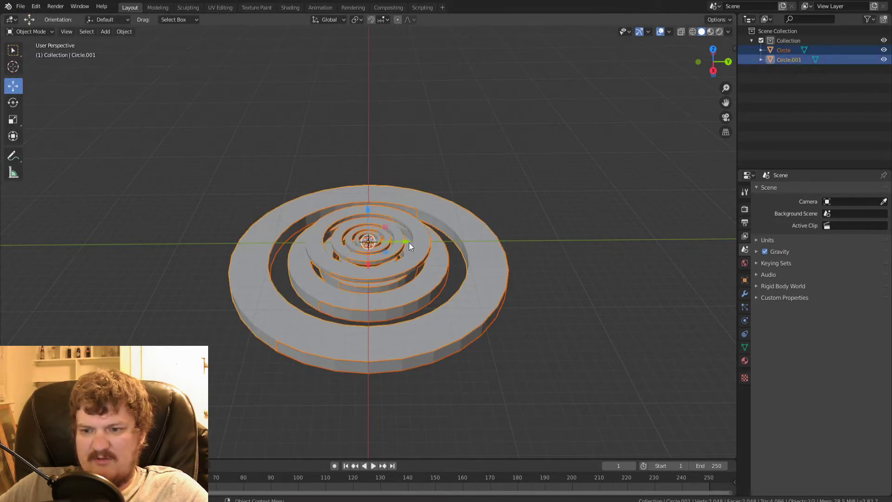
{"action": "left_click_drag", "start_coordinate": [409, 242], "coordinate": [571, 288]}
{"action": "left_click_drag", "start_coordinate": [540, 240], "coordinate": [539, 213]}
{"action": "left_click", "coordinate": [371, 295]}
{"action": "key", "text": "Delete"}
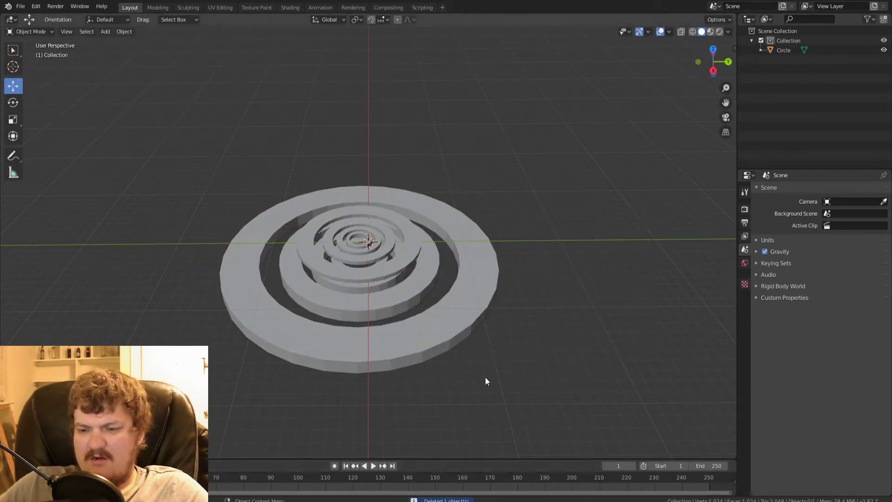
- Duplicate all the rings within the mesh, lower the copy along Z and scale it about 2.61 times
{"action": "left_click", "coordinate": [371, 247]}
{"action": "key", "text": "Tab"}
{"action": "key", "text": "a"}
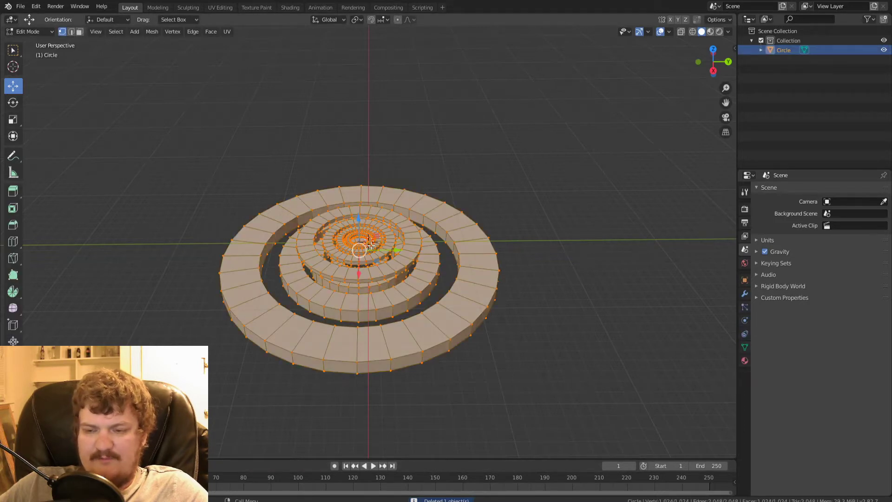
{"action": "key", "text": "shift+d"}
{"action": "right_click", "coordinate": [371, 246]}
{"action": "left_click_drag", "start_coordinate": [357, 216], "coordinate": [361, 282]}
{"action": "key", "text": "s"}
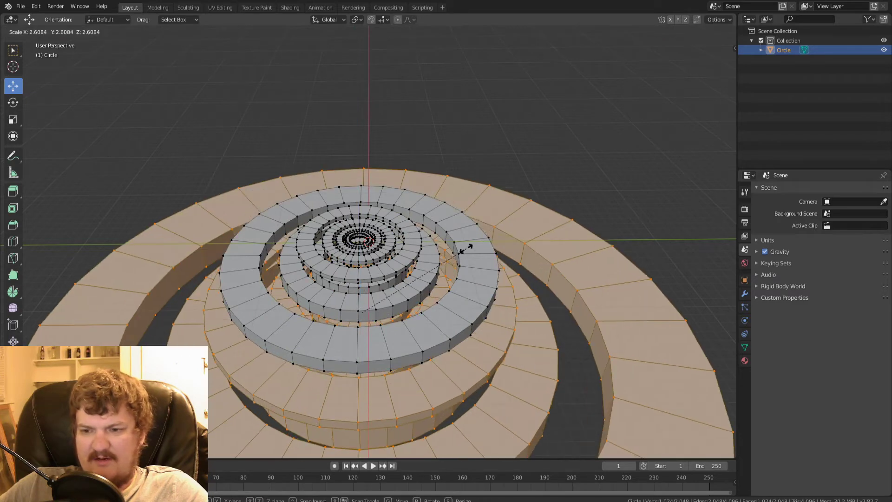
{"action": "left_click", "coordinate": [458, 248]}
{"action": "middle_click_drag", "start_coordinate": [432, 256], "coordinate": [429, 310]}
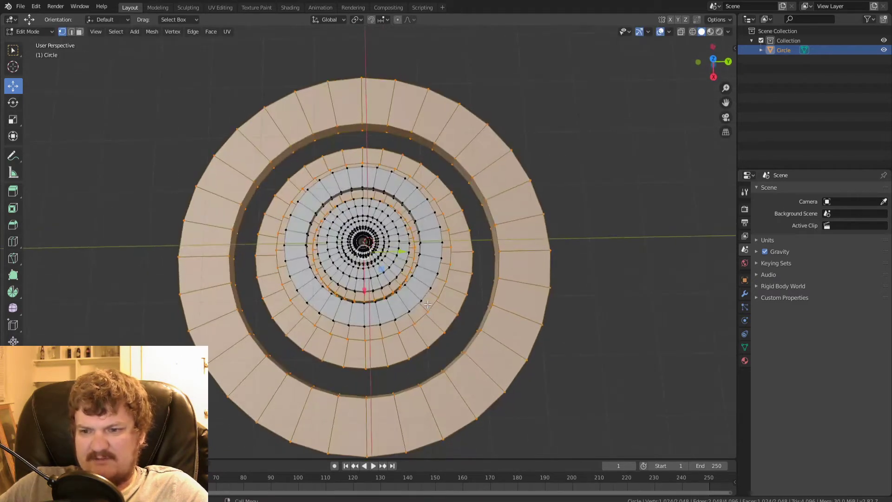
{"action": "key", "text": "Tab"}
- Duplicate the whole ring object twice in Object Mode, lowering each copy along Z beneath the previous one
{"action": "middle_click_drag", "start_coordinate": [506, 249], "coordinate": [390, 253]}
{"action": "scroll", "coordinate": [407, 224], "scroll_direction": "down", "scroll_amount": 3}
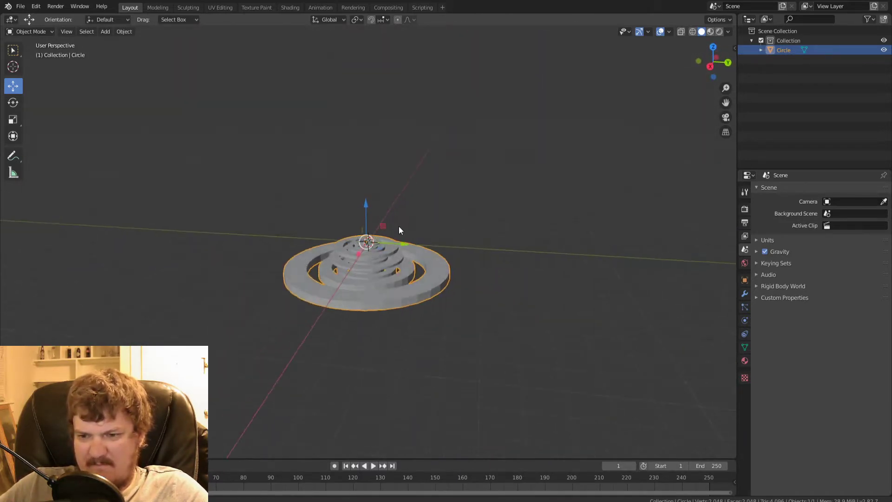
{"action": "key", "text": "shift+d"}
{"action": "right_click", "coordinate": [392, 214]}
{"action": "left_click_drag", "start_coordinate": [366, 202], "coordinate": [369, 295]}
{"action": "key", "text": "shift+d"}
{"action": "right_click", "coordinate": [372, 244]}
{"action": "middle_click_drag", "start_coordinate": [408, 244], "coordinate": [423, 224]}
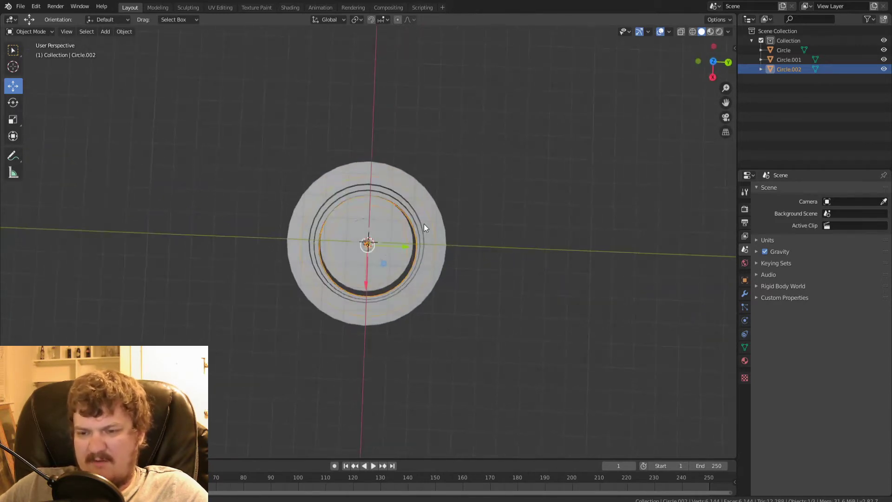
{"action": "middle_click_drag", "start_coordinate": [422, 264], "coordinate": [407, 328]}
- Scale up the middle and bottom ring stacks so they are wider than the top stack
{"action": "left_click", "coordinate": [408, 328]}
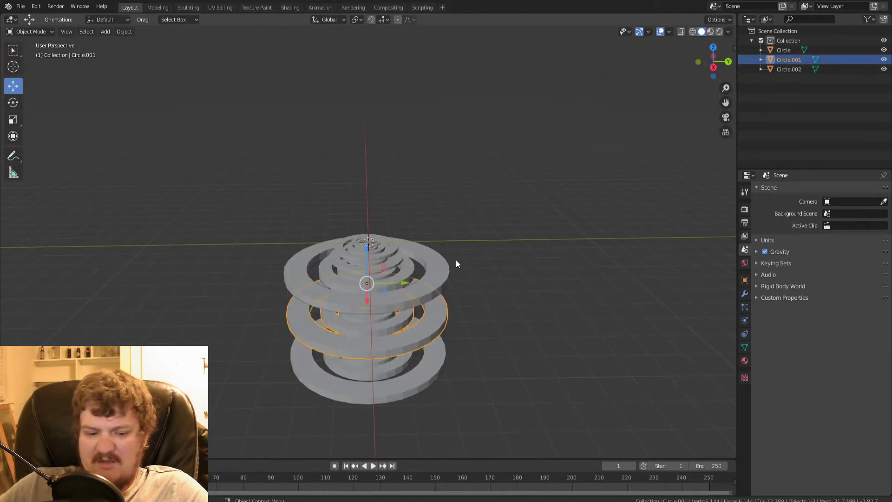
{"action": "left_click", "coordinate": [414, 392]}
{"action": "key", "text": "s"}
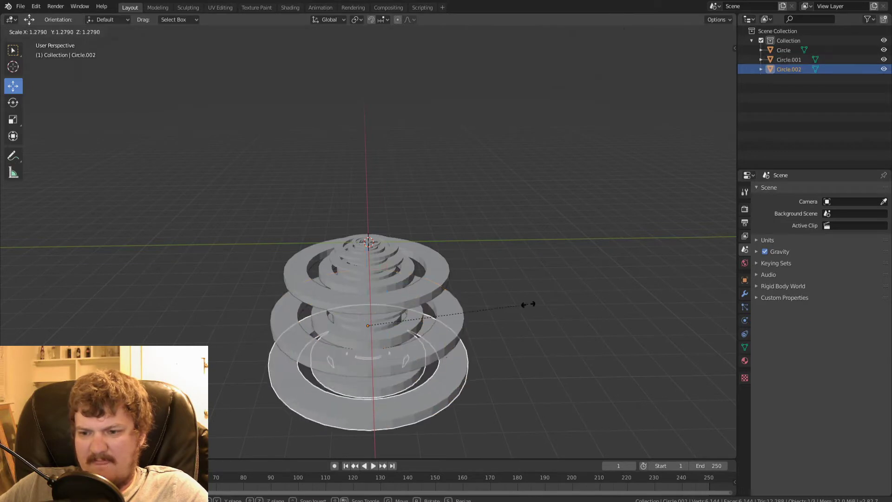
{"action": "left_click", "coordinate": [528, 304]}
{"action": "middle_click_drag", "start_coordinate": [438, 273], "coordinate": [432, 353]}
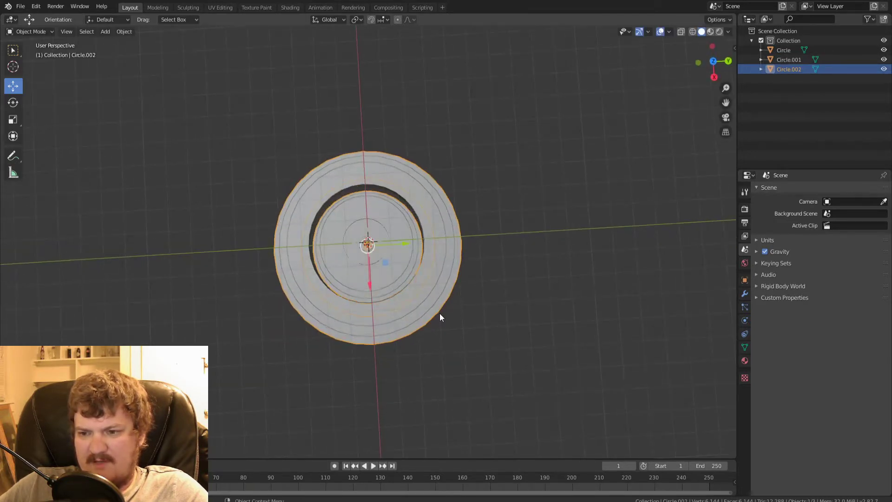
{"action": "key", "text": "s"}
{"action": "left_click", "coordinate": [503, 239]}
{"action": "left_click", "coordinate": [450, 258]}
- Apply smooth shading to all three ring stacks
{"action": "middle_click_drag", "start_coordinate": [465, 264], "coordinate": [474, 399]}
{"action": "right_click", "coordinate": [435, 241]}
{"action": "left_click", "coordinate": [436, 239]}
{"action": "left_click", "coordinate": [434, 247]}
{"action": "right_click", "coordinate": [434, 246]}
{"action": "left_click", "coordinate": [433, 247]}
{"action": "left_click", "coordinate": [474, 400]}
{"action": "right_click", "coordinate": [474, 399]}
{"action": "left_click", "coordinate": [461, 338]}
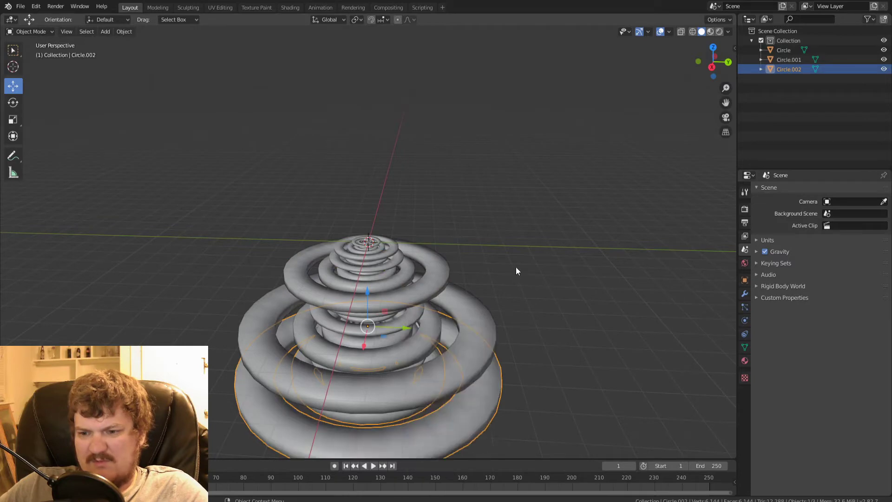
{"action": "middle_click_drag", "start_coordinate": [516, 268], "coordinate": [486, 279]}
{"action": "right_click", "coordinate": [483, 342]}
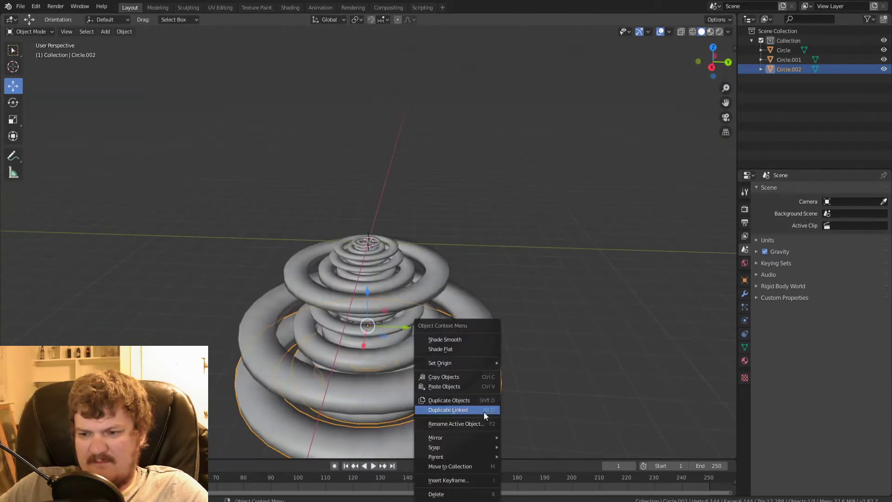
- Scale the topmost ring stack down to about 0.32 of its size
{"action": "middle_click_drag", "start_coordinate": [482, 191], "coordinate": [468, 279]}
{"action": "left_click", "coordinate": [395, 281]}
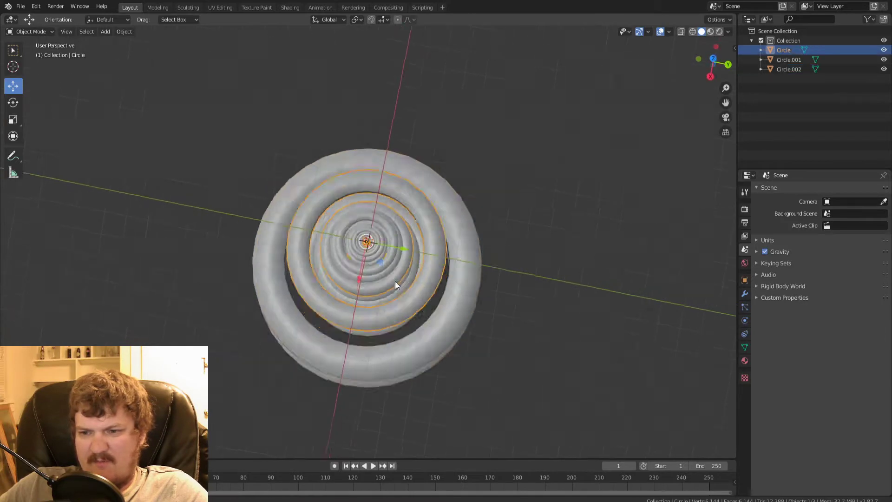
{"action": "middle_click_drag", "start_coordinate": [394, 280], "coordinate": [404, 226]}
{"action": "middle_click_drag", "start_coordinate": [438, 193], "coordinate": [402, 235]}
{"action": "scroll", "coordinate": [471, 204], "scroll_direction": "up", "scroll_amount": 2}
{"action": "key", "text": "s"}
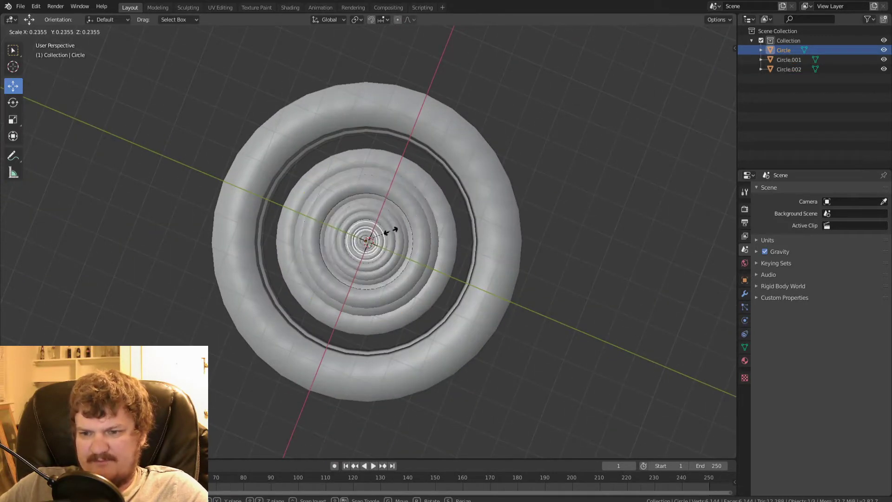
{"action": "left_click", "coordinate": [416, 222]}
- Scale the middle ring stack, Circle.001, up by about 1.15 times
{"action": "left_click", "coordinate": [453, 196]}
{"action": "key", "text": "s"}
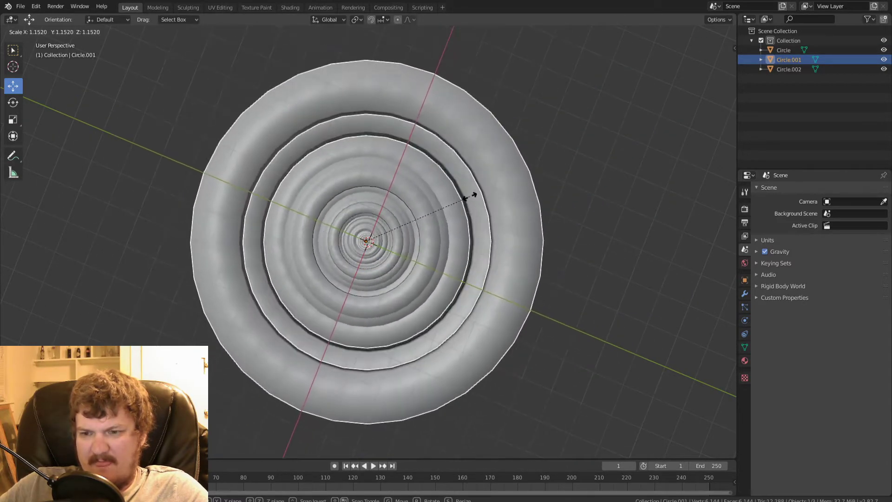
{"action": "left_click", "coordinate": [470, 196]}
- Keyframe the scale of the topmost ring stack, Circle, at frame 1
{"action": "middle_click_drag", "start_coordinate": [386, 249], "coordinate": [398, 202]}
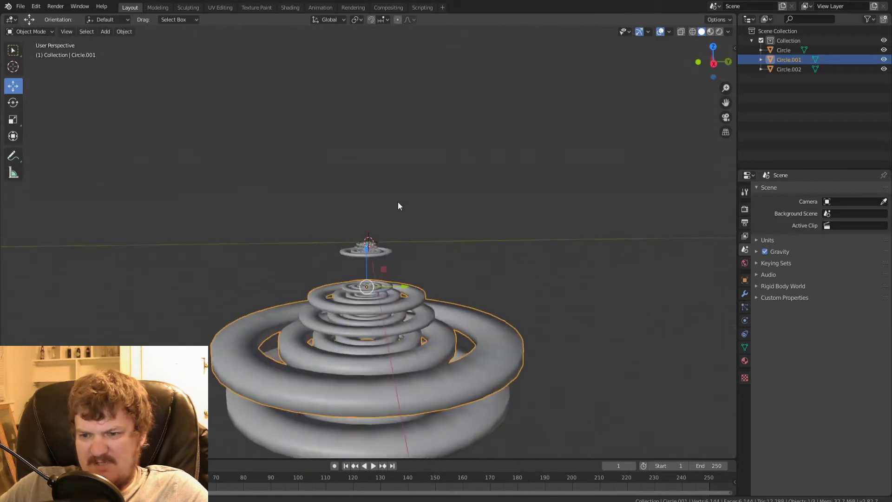
{"action": "scroll", "coordinate": [403, 241], "scroll_direction": "down", "scroll_amount": 3}
{"action": "left_click", "coordinate": [399, 338]}
{"action": "left_click", "coordinate": [386, 273]}
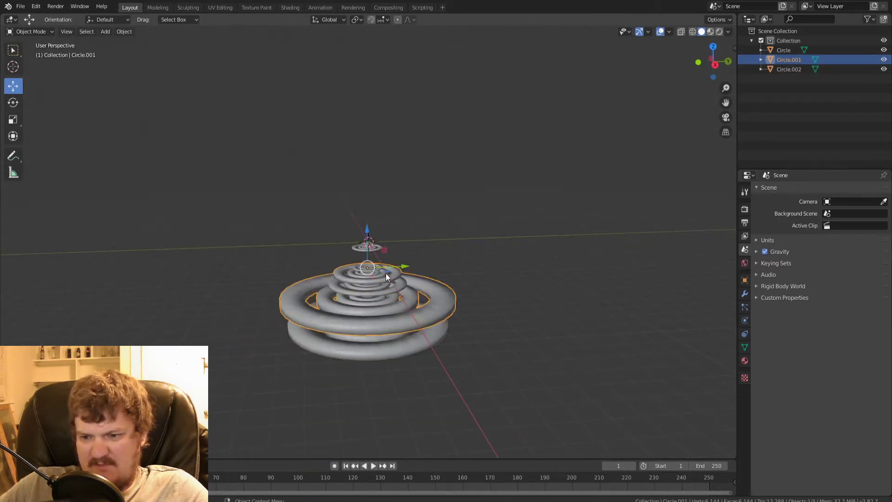
{"action": "left_click", "coordinate": [367, 245]}
{"action": "middle_click_drag", "start_coordinate": [371, 208], "coordinate": [410, 263]}
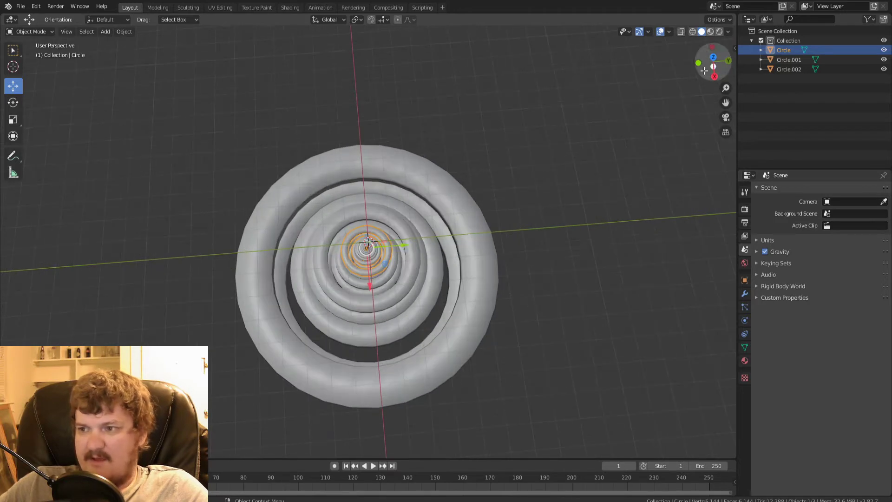
{"action": "key", "text": "n"}
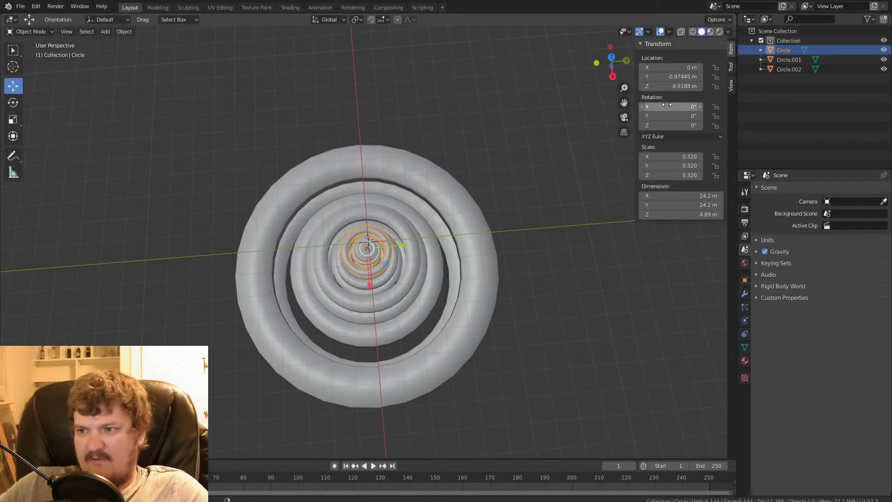
{"action": "right_click", "coordinate": [669, 157]}
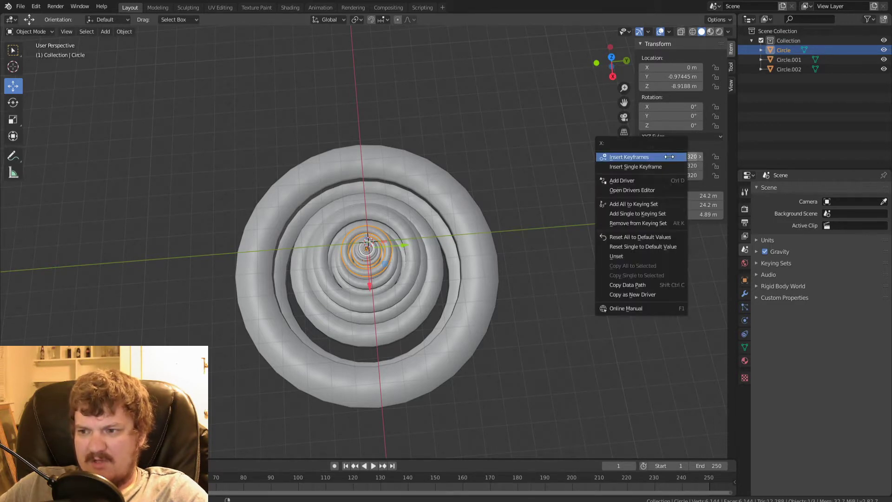
{"action": "left_click", "coordinate": [668, 156]}
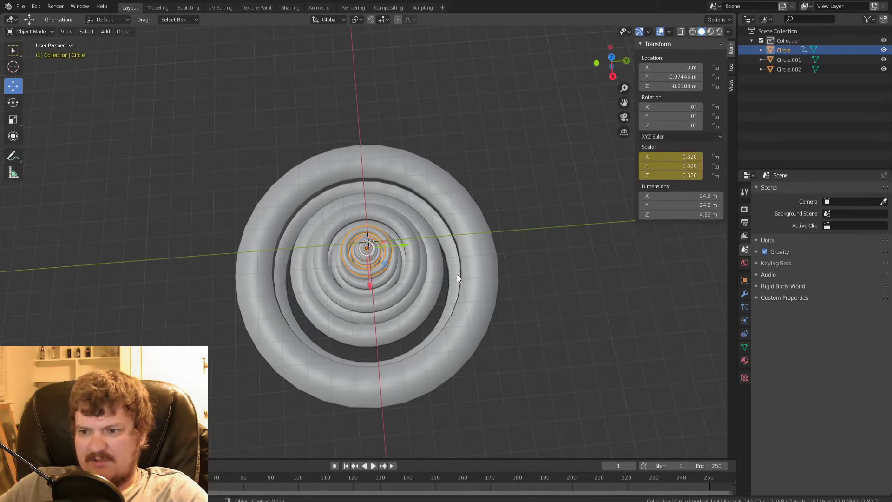
- Keyframe the scale of the other two ring stacks, Circle.001 and Circle.002, at frame 1
{"action": "left_click", "coordinate": [401, 226]}
{"action": "middle_click_drag", "start_coordinate": [401, 225], "coordinate": [460, 213]}
{"action": "right_click", "coordinate": [667, 154]}
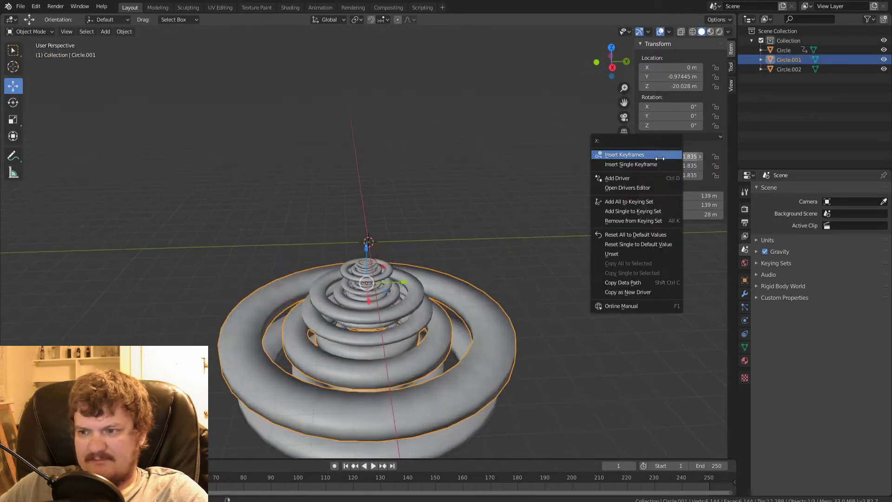
{"action": "left_click", "coordinate": [667, 152]}
{"action": "left_click", "coordinate": [469, 432]}
{"action": "right_click", "coordinate": [668, 156]}
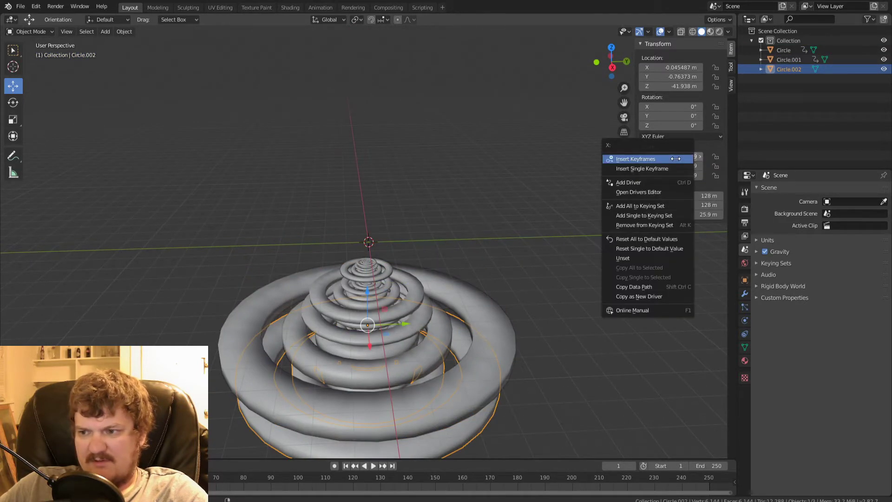
{"action": "left_click", "coordinate": [669, 156]}
- Examine the three ring stacks from the side and above, checking that each one's scale is keyframed
{"action": "left_click", "coordinate": [431, 353]}
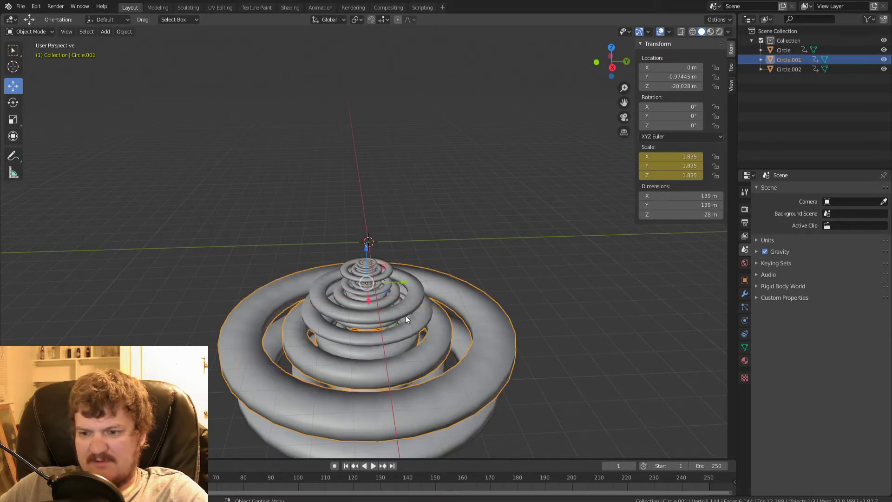
{"action": "left_click", "coordinate": [376, 274]}
{"action": "middle_click_drag", "start_coordinate": [437, 351], "coordinate": [422, 303]}
{"action": "left_click", "coordinate": [386, 285]}
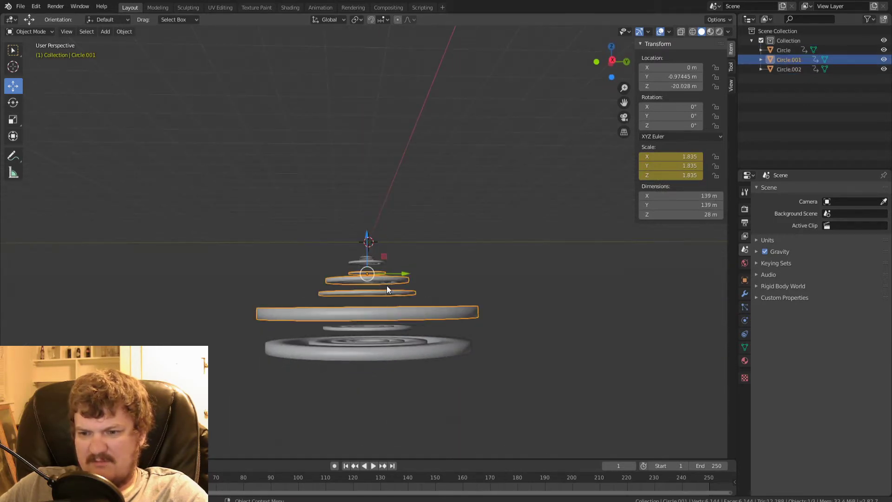
{"action": "left_click", "coordinate": [393, 343]}
{"action": "left_click", "coordinate": [371, 258]}
{"action": "middle_click_drag", "start_coordinate": [371, 258], "coordinate": [415, 329]}
{"action": "scroll", "coordinate": [416, 329], "scroll_direction": "up", "scroll_amount": 2}
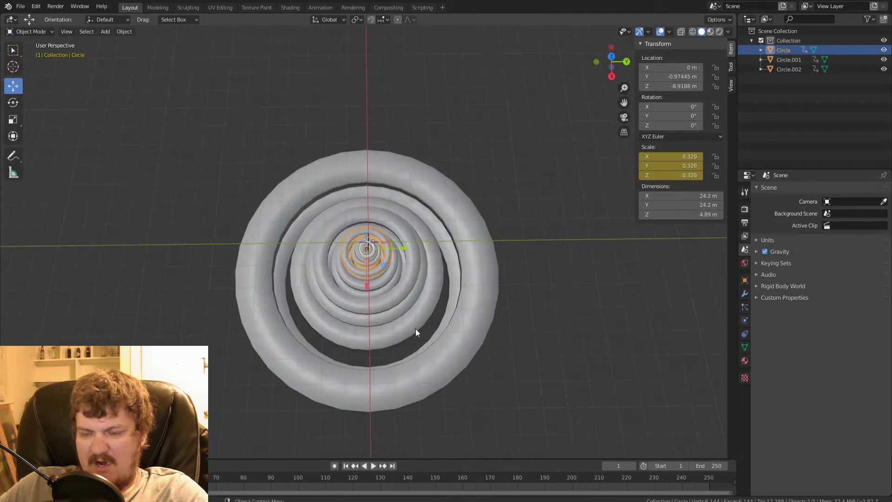
- Enlarge the timeline area, switch it to the Graph Editor and expand the scale channels of Circle.001
{"action": "left_click", "coordinate": [487, 247]}
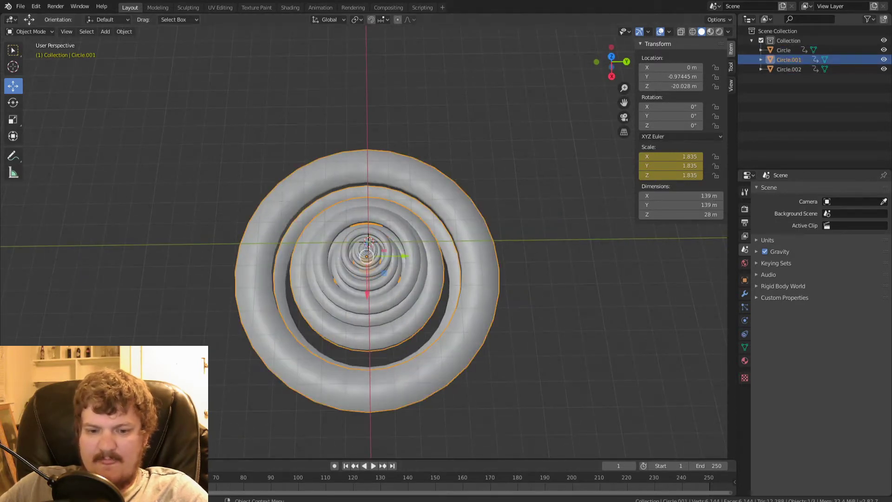
{"action": "left_click_drag", "start_coordinate": [162, 459], "coordinate": [163, 285]}
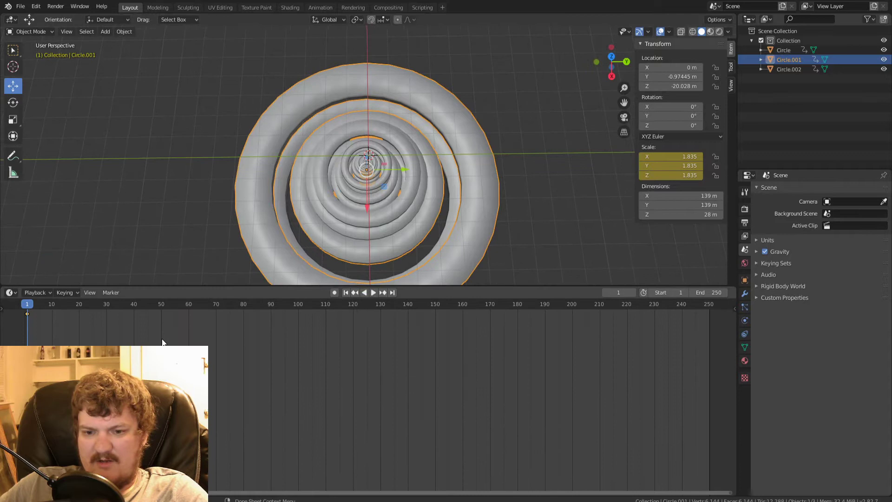
{"action": "left_click", "coordinate": [12, 293]}
{"action": "left_click", "coordinate": [116, 348]}
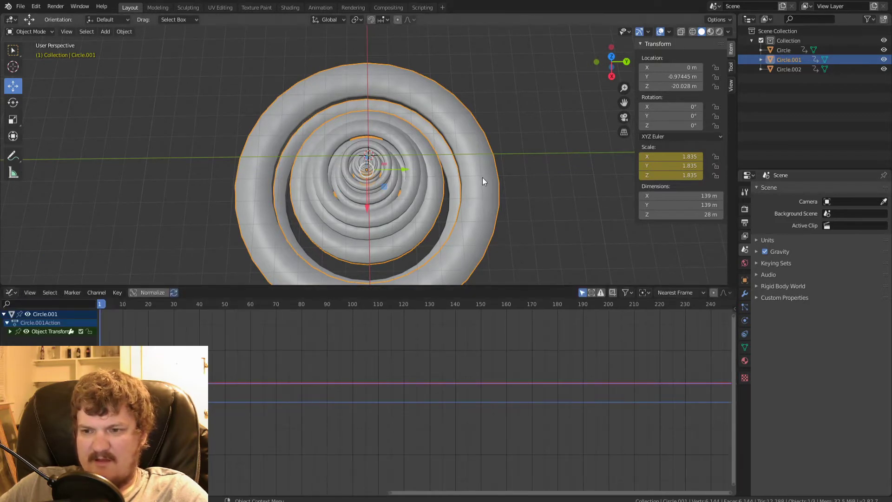
{"action": "left_click", "coordinate": [10, 331]}
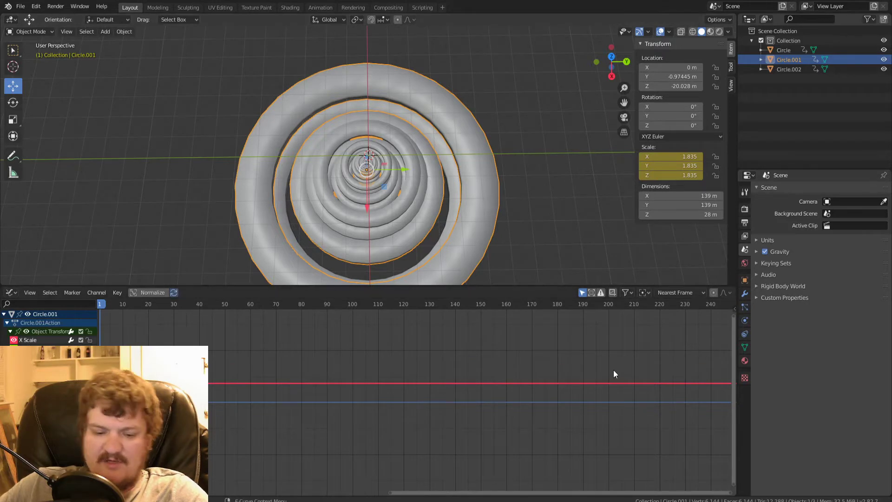
- Add a Noise modifier to the X Scale curve of Circle.001 with scale 3.8 and strength 13
{"action": "key", "text": "m"}
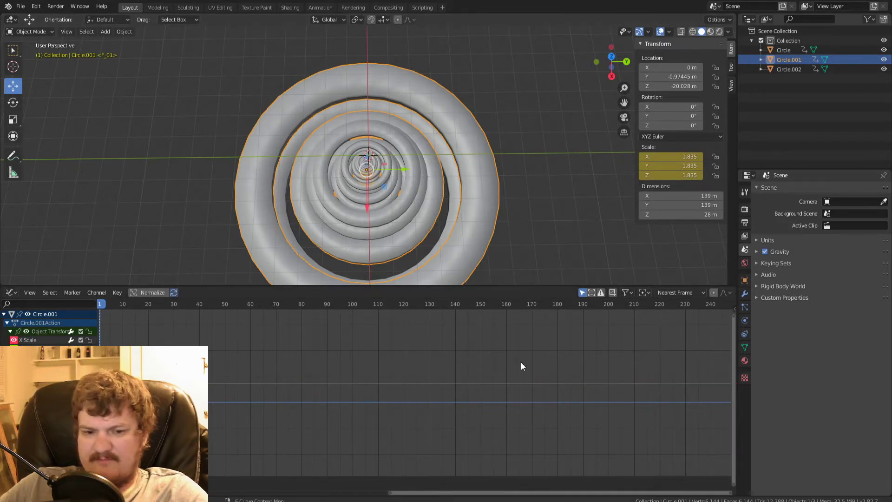
{"action": "scroll", "coordinate": [604, 358], "scroll_direction": "down", "scroll_amount": 1}
{"action": "scroll", "coordinate": [595, 358], "scroll_direction": "down", "scroll_amount": 2}
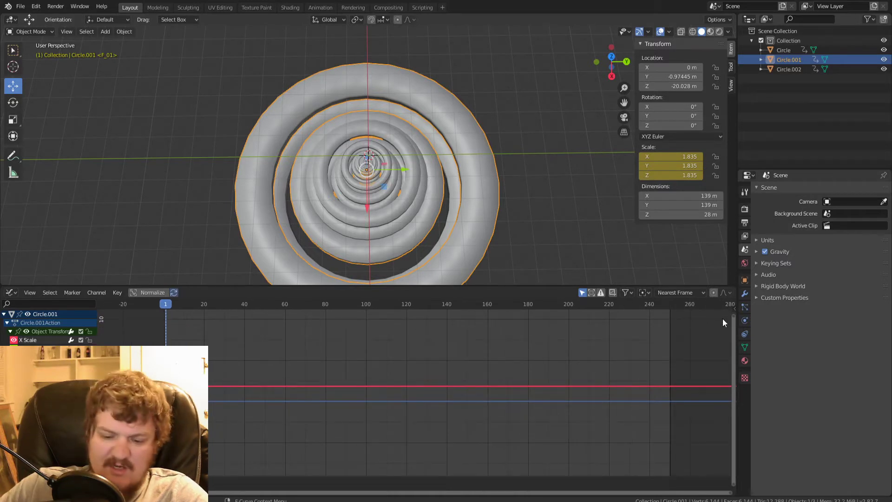
{"action": "key", "text": "n"}
{"action": "left_click", "coordinate": [729, 340]}
{"action": "left_click", "coordinate": [681, 318]}
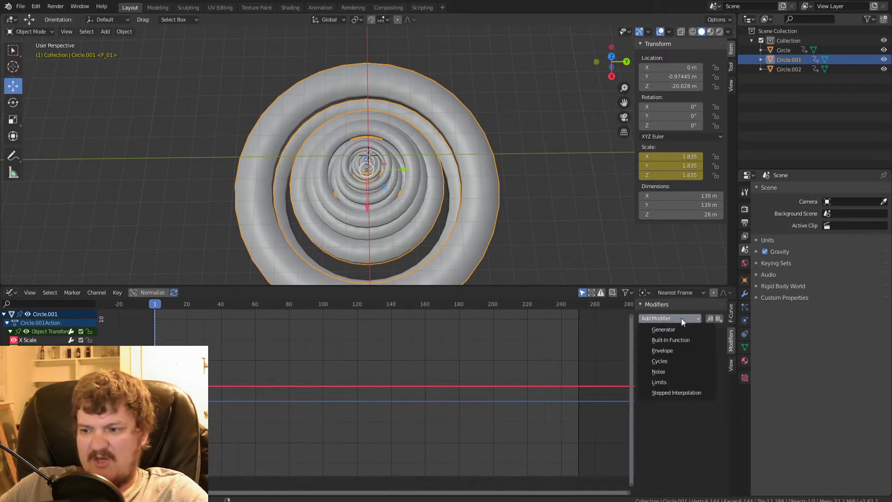
{"action": "left_click", "coordinate": [668, 375]}
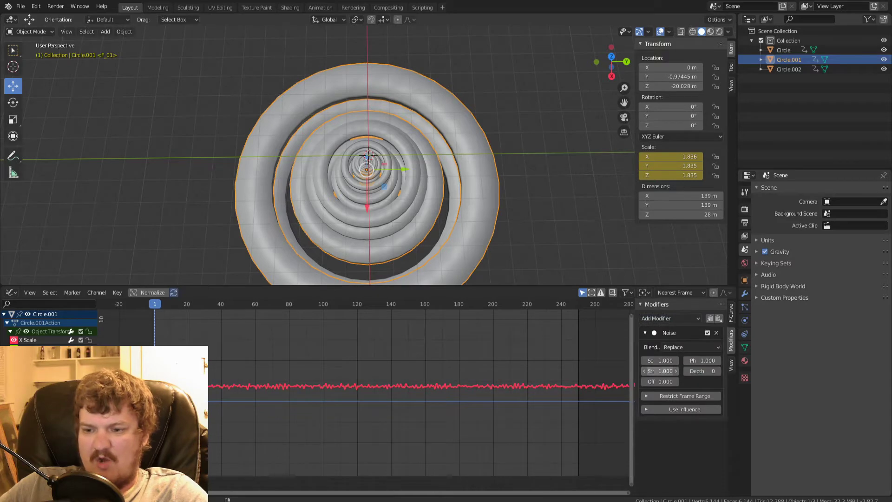
{"action": "left_click_drag", "start_coordinate": [660, 371], "coordinate": [677, 361]}
- Add a Noise modifier to the Y Scale curve of Circle.001 with strength 9.8 and scale 1.3
{"action": "left_click", "coordinate": [29, 349]}
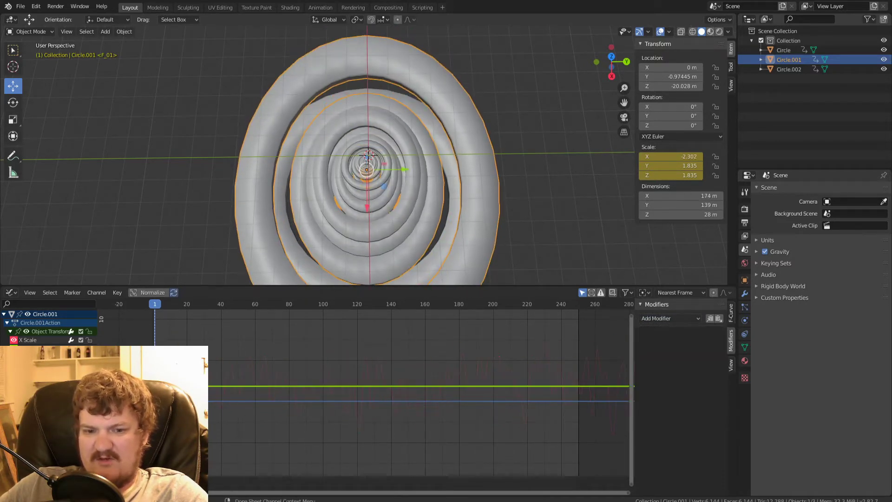
{"action": "left_click", "coordinate": [671, 319]}
{"action": "left_click", "coordinate": [665, 371]}
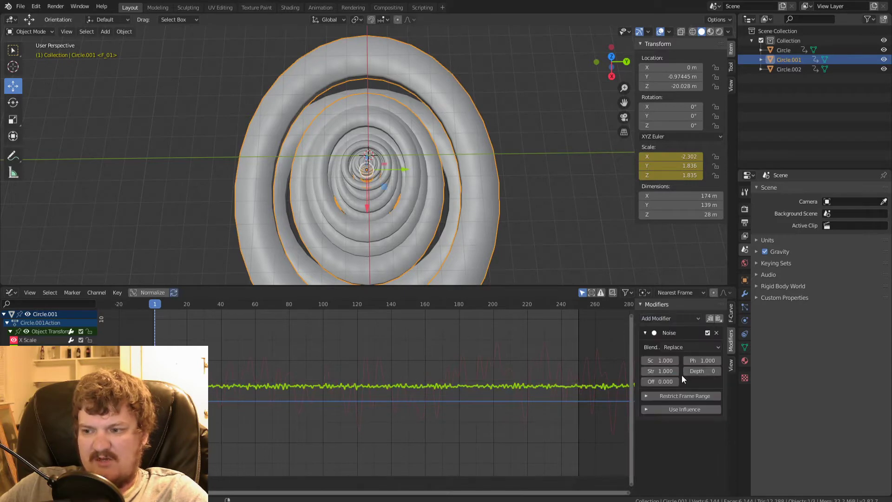
{"action": "mouse_move", "coordinate": [682, 372]}
{"action": "left_mouse_down"}
{"action": "mouse_move", "coordinate": [697, 372]}
{"action": "mouse_move", "coordinate": [671, 371]}
{"action": "left_mouse_up"}
{"action": "mouse_move", "coordinate": [660, 360]}
{"action": "left_mouse_down"}
{"action": "mouse_move", "coordinate": [685, 361]}
{"action": "mouse_move", "coordinate": [654, 360]}
{"action": "mouse_move", "coordinate": [662, 361]}
{"action": "left_mouse_up"}
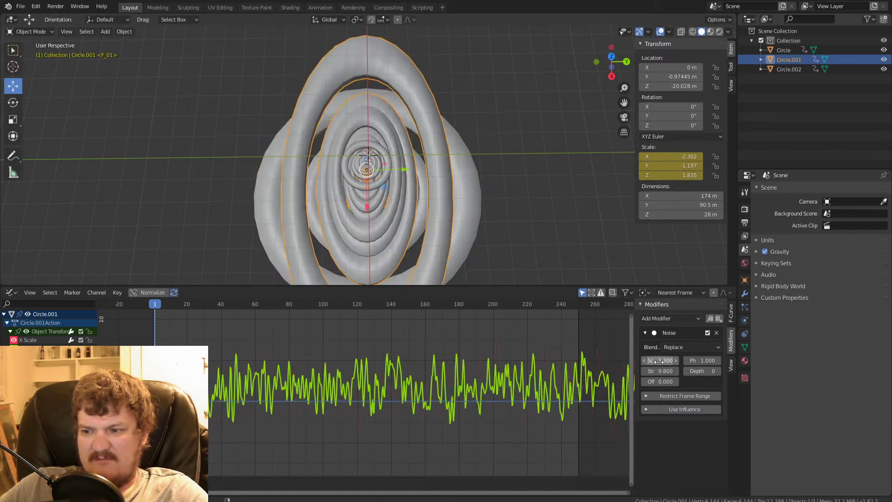
- Add a Limits modifier to the Y Scale curve, enabling Maximum Y at 3 and Minimum Y at 1
{"action": "left_click", "coordinate": [661, 321]}
{"action": "left_click", "coordinate": [667, 380]}
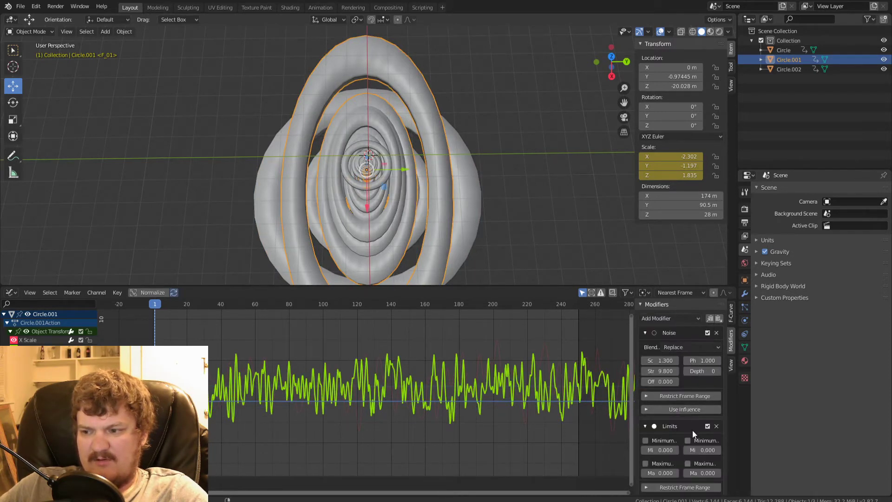
{"action": "scroll", "coordinate": [692, 430], "scroll_direction": "down", "scroll_amount": 1}
{"action": "left_click", "coordinate": [688, 448]}
{"action": "left_click", "coordinate": [697, 457]}
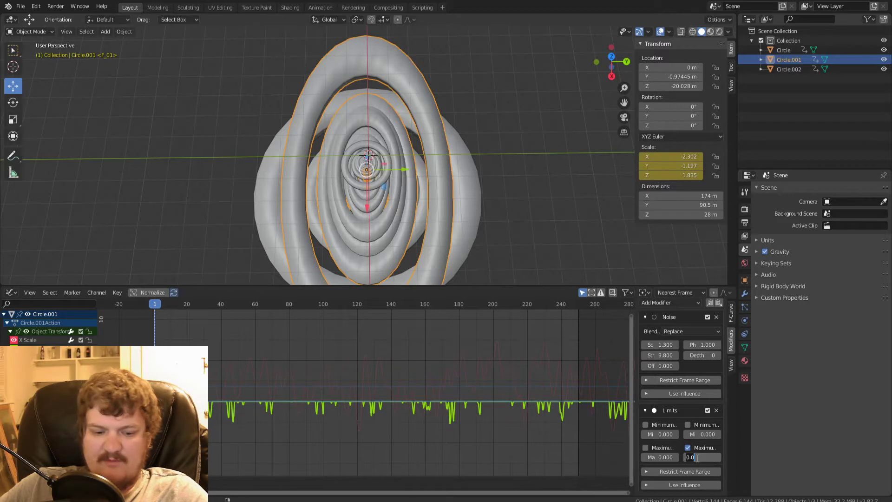
{"action": "type", "text": "3"}
{"action": "key", "text": "Return"}
{"action": "left_click", "coordinate": [688, 425]}
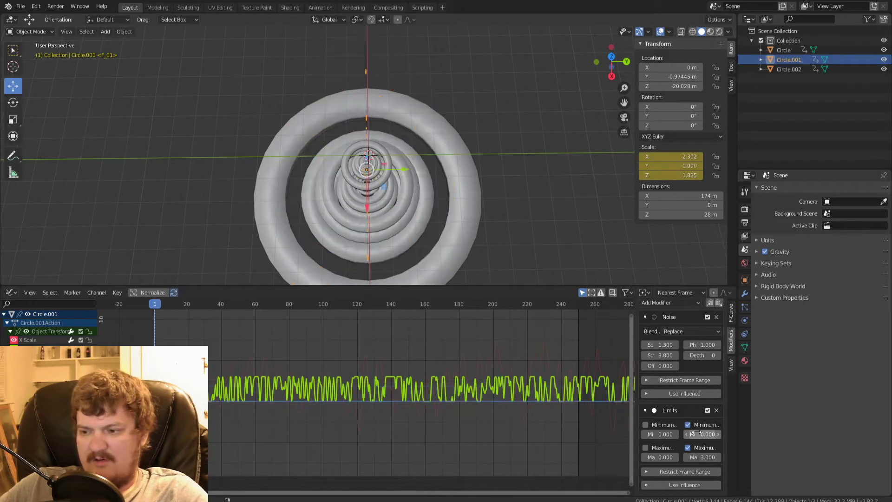
{"action": "left_click", "coordinate": [698, 434]}
{"action": "type", "text": "1"}
{"action": "key", "text": "Return"}
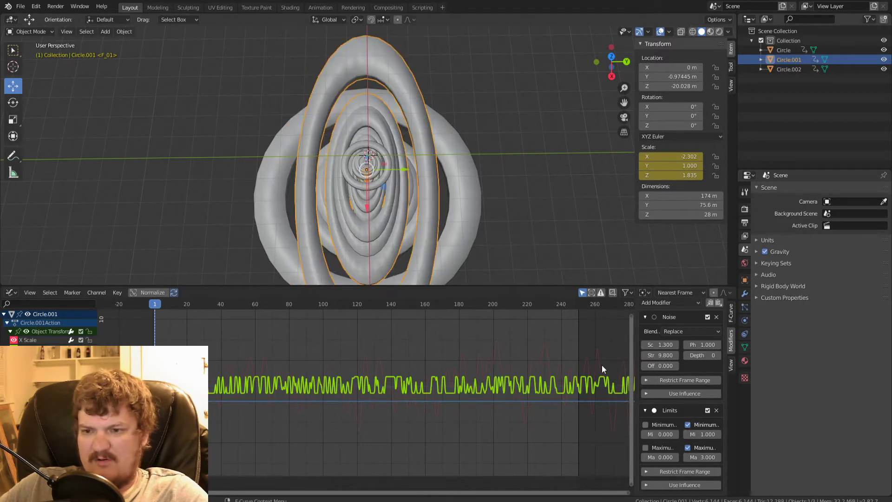
- Add a Limits modifier to the X Scale curve, enabling Minimum Y at 1 and Maximum Y at 3
{"action": "left_click", "coordinate": [31, 341]}
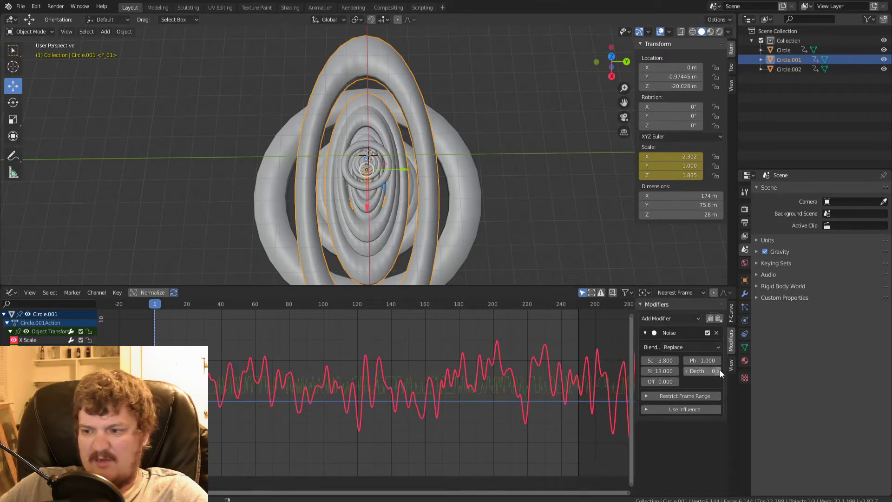
{"action": "left_click", "coordinate": [675, 319]}
{"action": "left_click", "coordinate": [671, 381]}
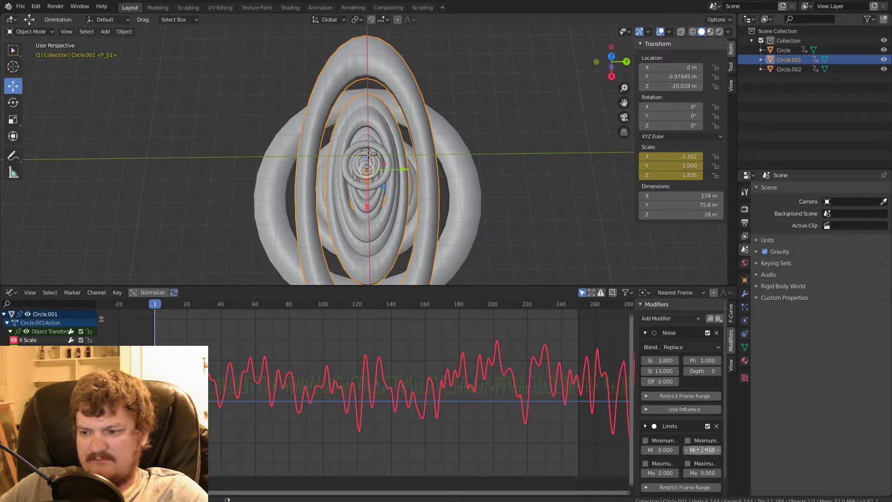
{"action": "left_click", "coordinate": [688, 440]}
{"action": "left_click", "coordinate": [687, 463]}
{"action": "left_click", "coordinate": [697, 449]}
{"action": "type", "text": "1"}
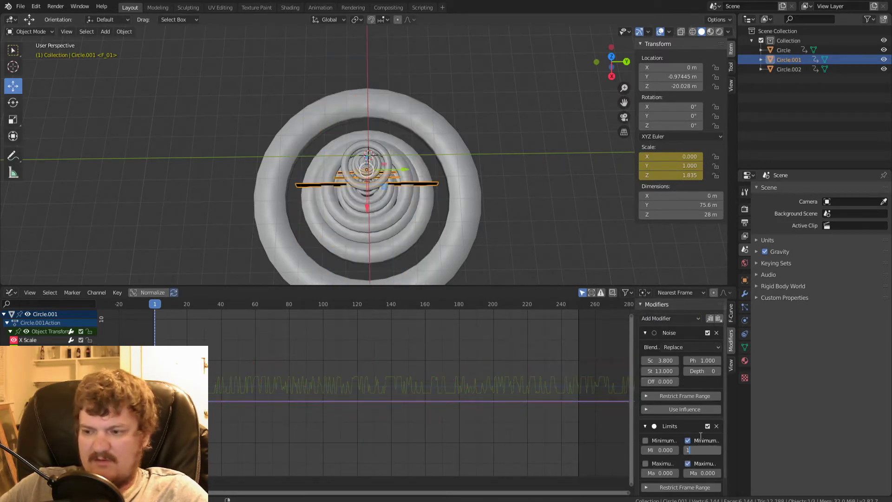
{"action": "key", "text": "Tab"}
{"action": "type", "text": "3"}
{"action": "key", "text": "Return"}
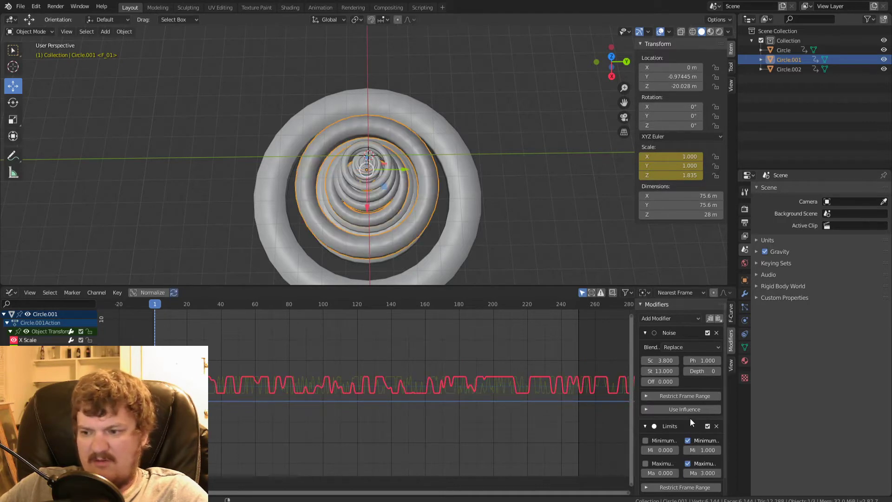
- Add a Noise modifier with default settings to the Z Scale curve of Circle.001
{"action": "left_click", "coordinate": [37, 357]}
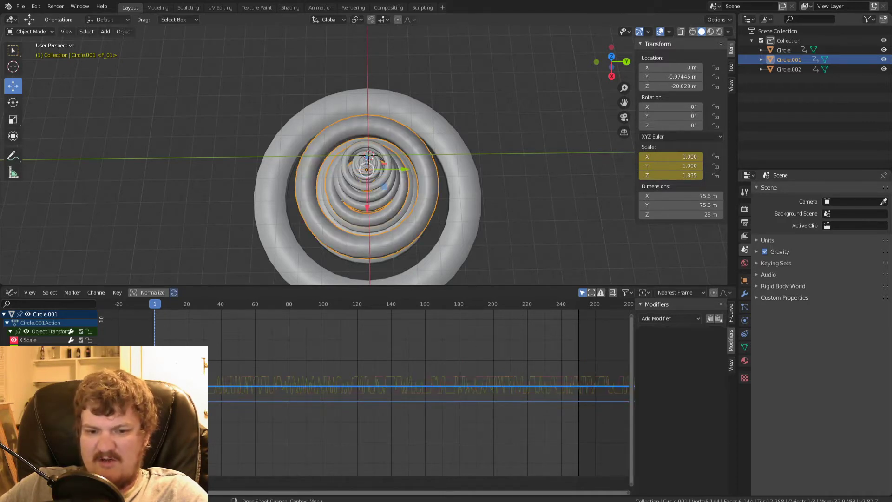
{"action": "left_click", "coordinate": [669, 319]}
{"action": "left_click", "coordinate": [672, 371]}
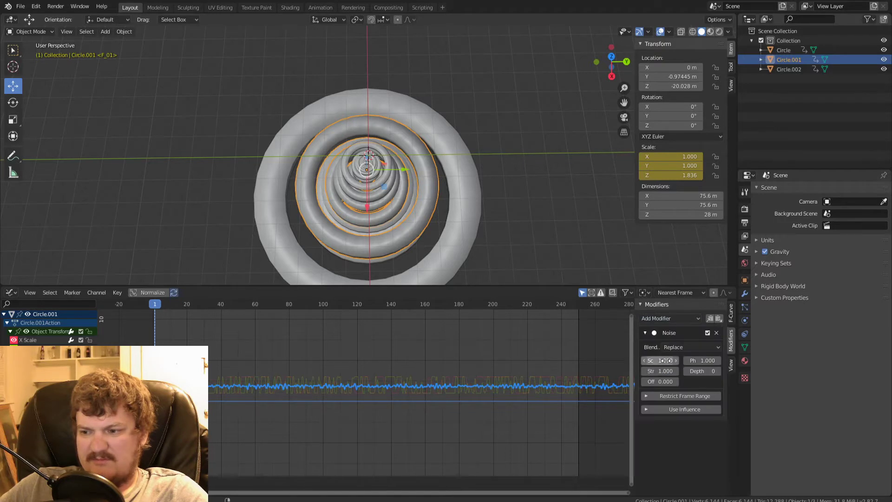
- Add a Limits modifier to Circle.001's Z Scale curve with Minimum Y at 1 and Maximum Y at 3, and play the animation
{"action": "left_click", "coordinate": [679, 319]}
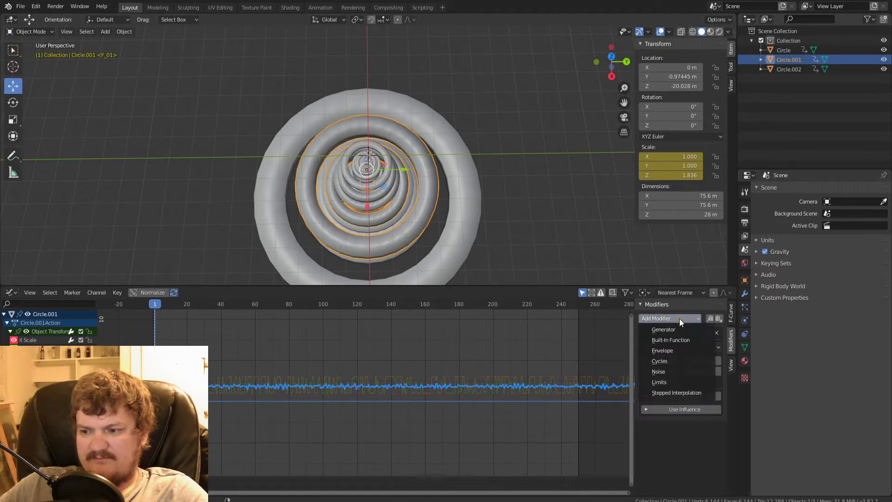
{"action": "left_click", "coordinate": [665, 381]}
{"action": "left_click", "coordinate": [688, 463]}
{"action": "left_click", "coordinate": [703, 450]}
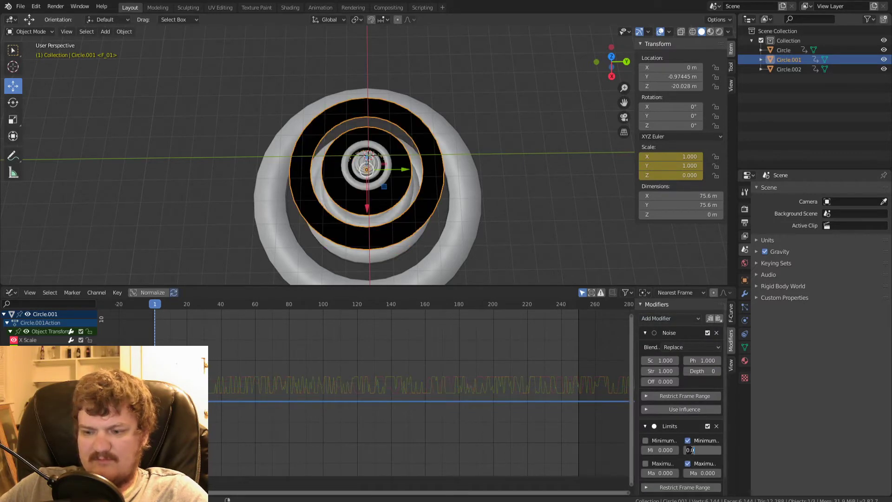
{"action": "type", "text": "1"}
{"action": "key", "text": "Return"}
{"action": "left_click", "coordinate": [697, 472]}
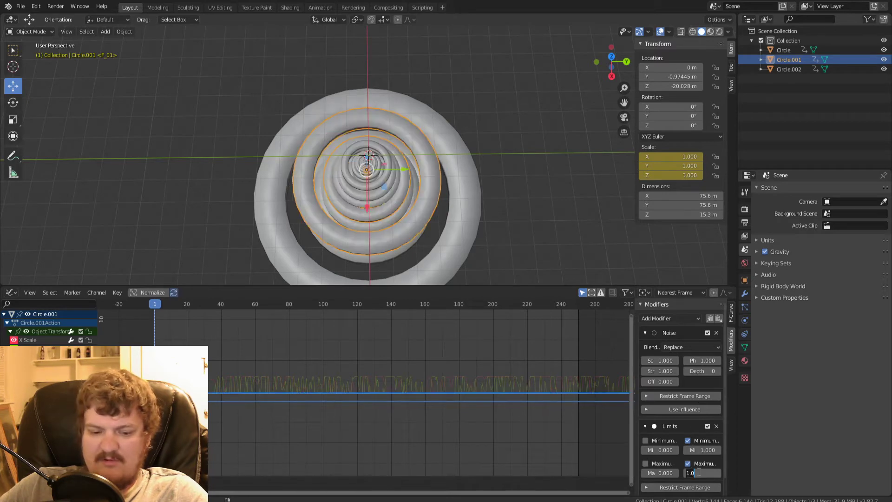
{"action": "type", "text": "3"}
{"action": "key", "text": "Return"}
{"action": "key", "text": "space"}
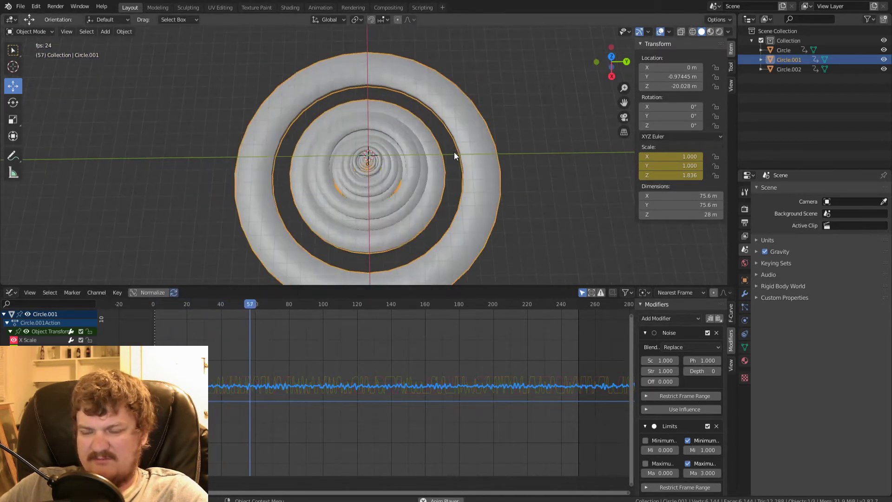
{"action": "key", "text": "space"}
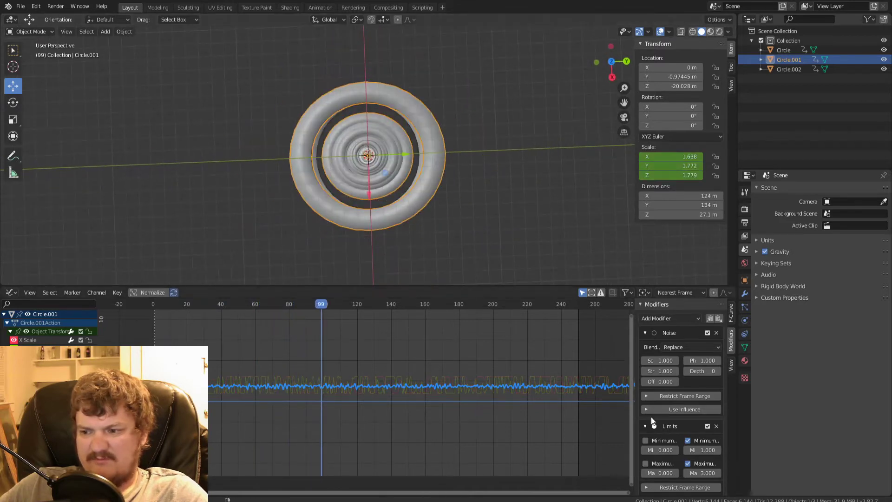
- Set the Limits modifier's Maximum Y to 2 on the Z, Y and X Scale curves of Circle.001
{"action": "left_click", "coordinate": [703, 473]}
{"action": "type", "text": "2"}
{"action": "key", "text": "Return"}
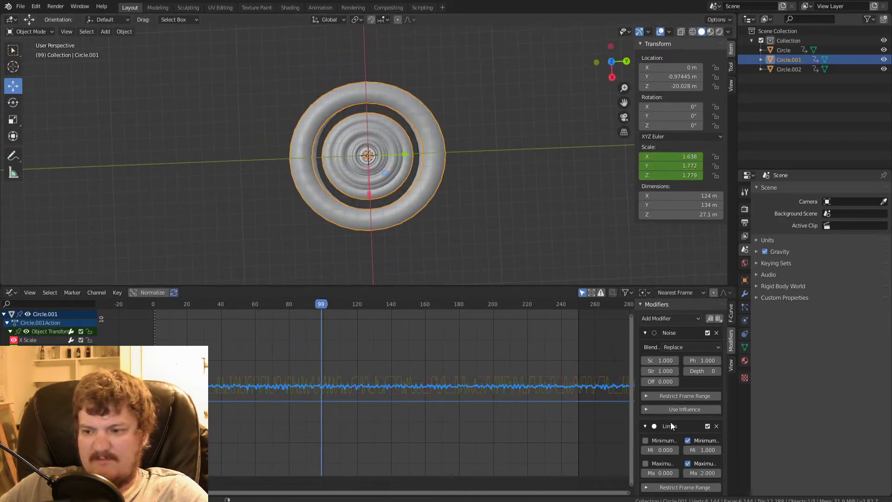
{"action": "left_click", "coordinate": [30, 348]}
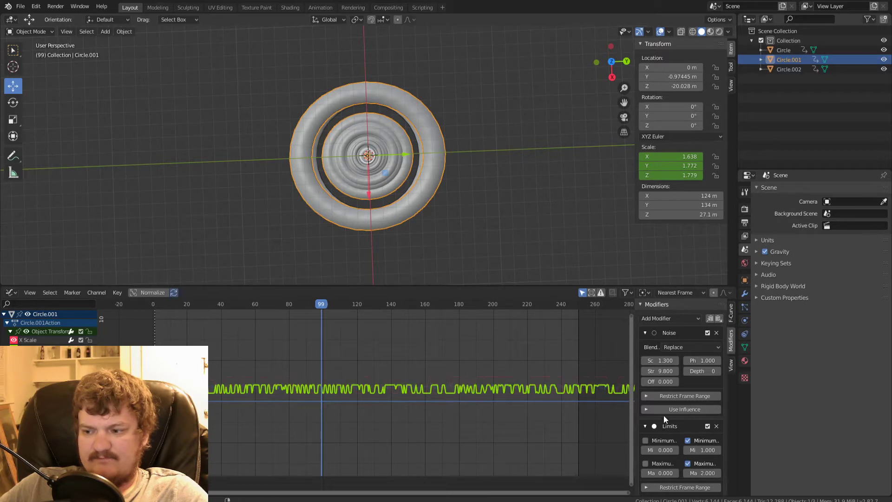
{"action": "left_click", "coordinate": [28, 341]}
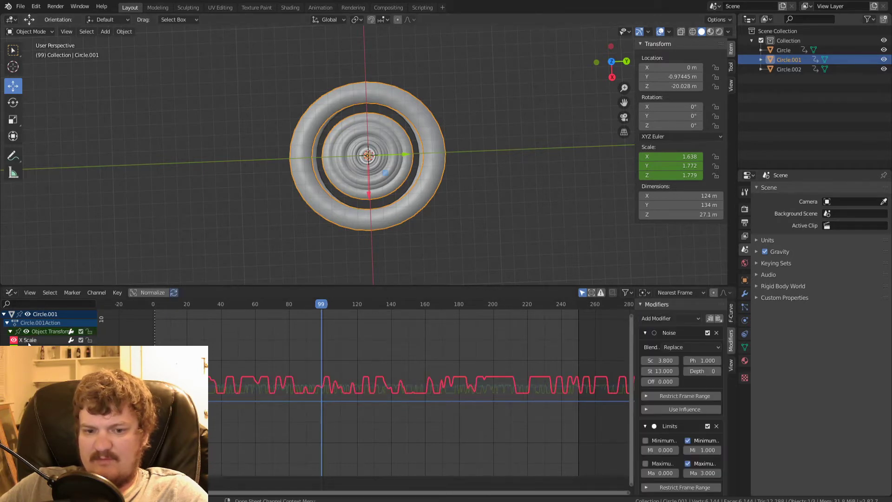
{"action": "left_click", "coordinate": [704, 472]}
{"action": "type", "text": "2"}
{"action": "key", "text": "Return"}
- Play the animation and inspect the scaling rings from above and from a lower angle
{"action": "key", "text": "space"}
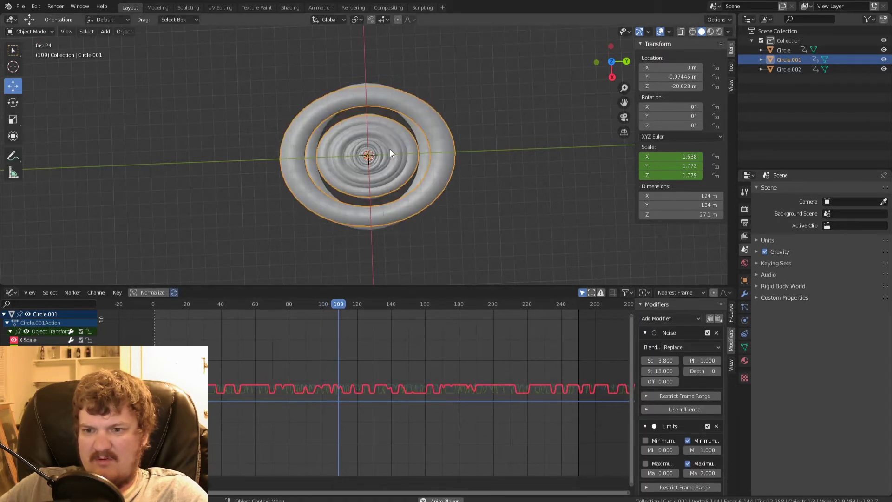
{"action": "key", "text": "space"}
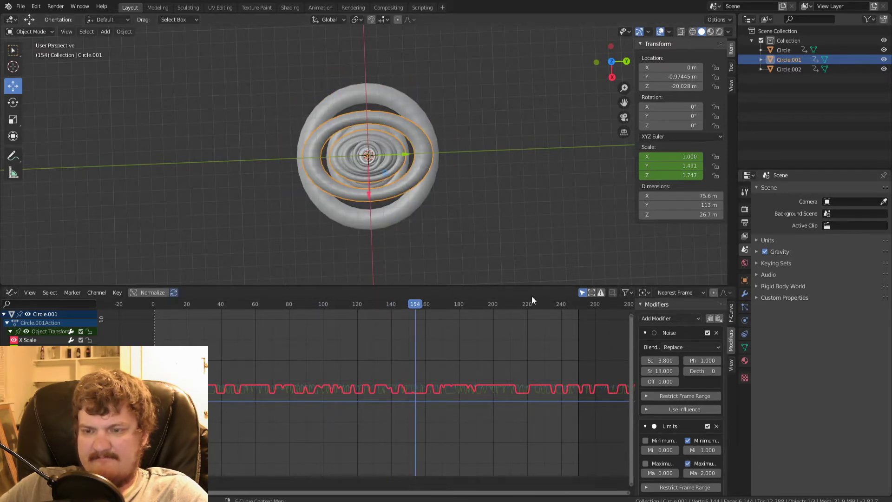
{"action": "key", "text": "space"}
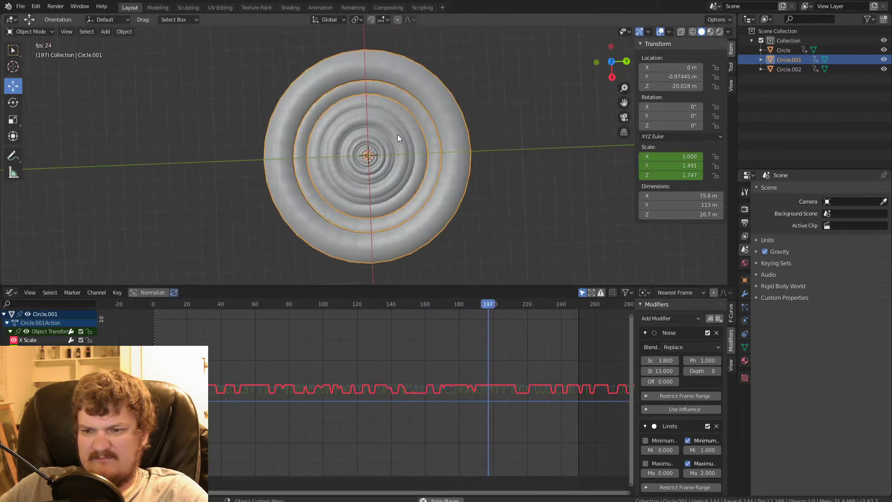
{"action": "middle_click_drag", "start_coordinate": [476, 179], "coordinate": [425, 238]}
{"action": "key", "text": "space"}
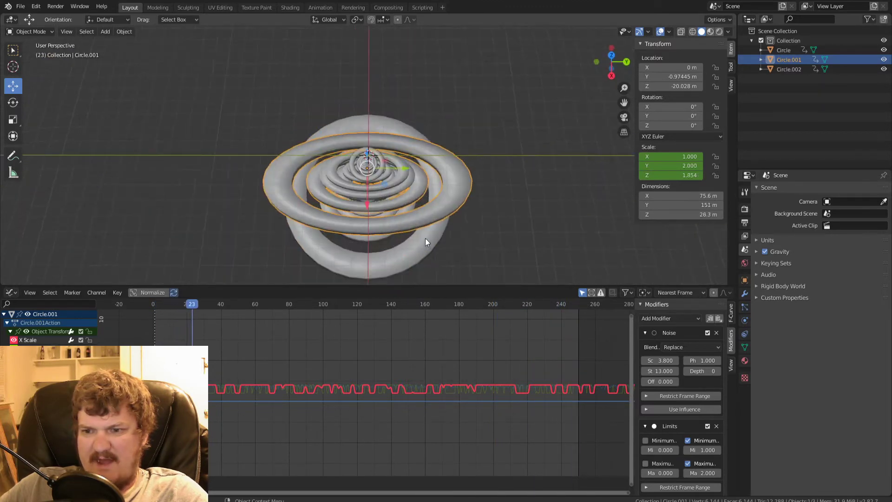
- Add a Noise modifier to the X Scale curve of Circle.002 and increase its scale and strength
{"action": "left_click", "coordinate": [425, 238]}
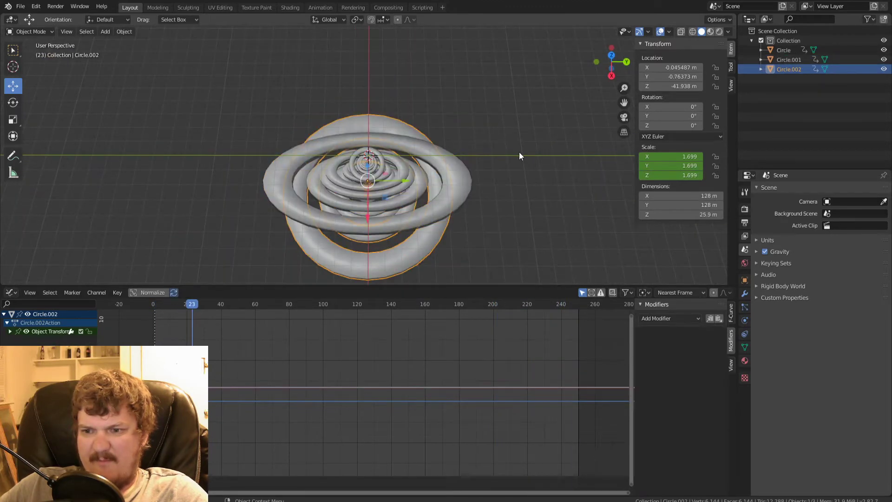
{"action": "left_click", "coordinate": [10, 331]}
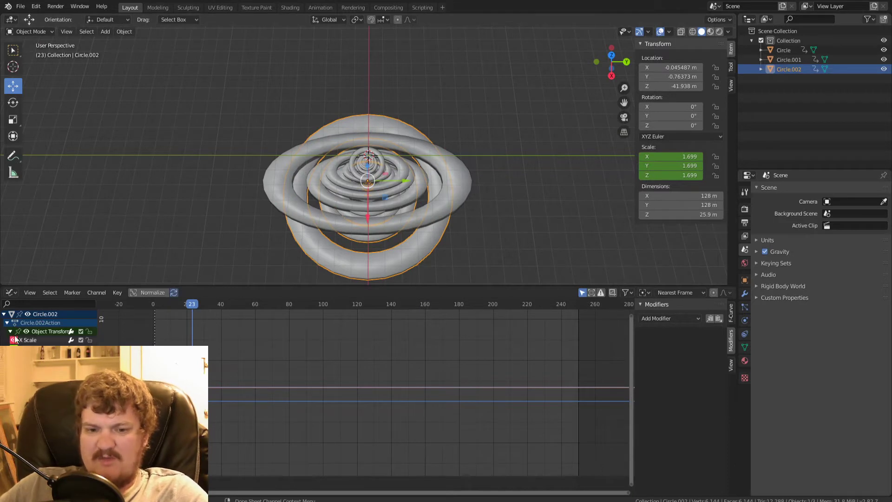
{"action": "left_click", "coordinate": [645, 318]}
{"action": "left_click", "coordinate": [666, 372]}
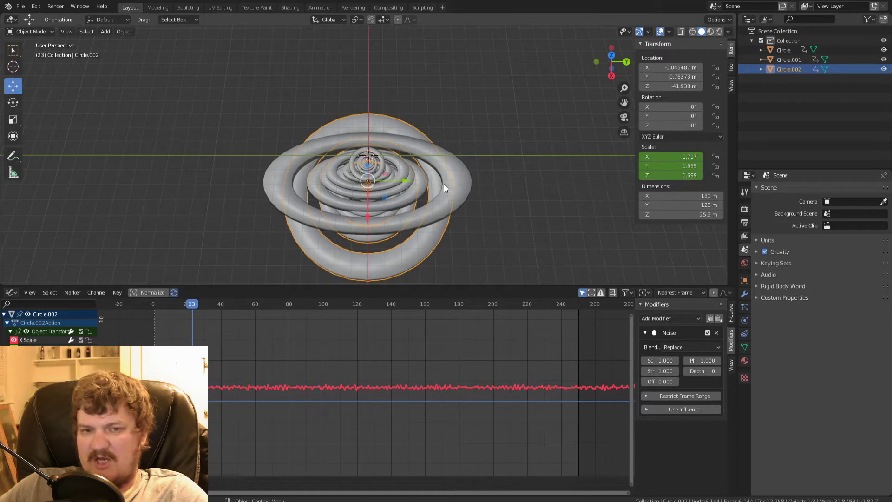
{"action": "left_click_drag", "start_coordinate": [662, 360], "coordinate": [713, 371]}
- Add a Noise modifier to the Y Scale curve of Circle.002 with scale 3.1 and a raised strength
{"action": "left_click", "coordinate": [51, 348]}
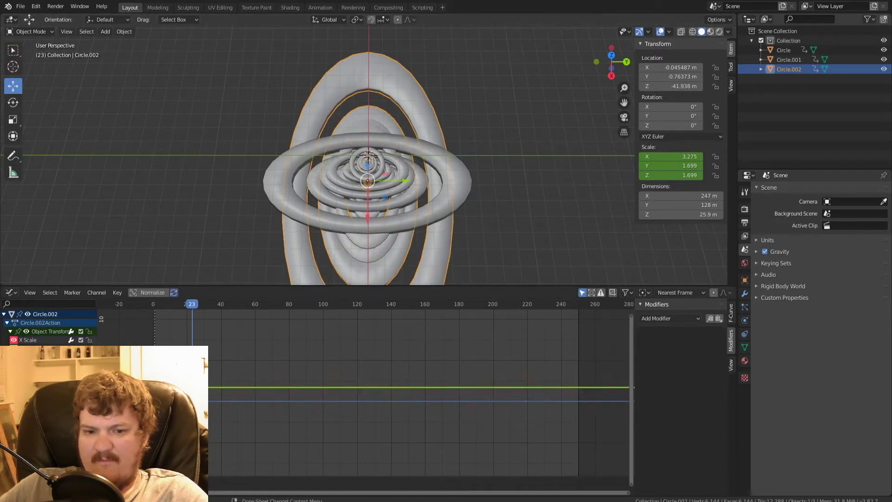
{"action": "left_click", "coordinate": [683, 318]}
{"action": "left_click", "coordinate": [661, 378]}
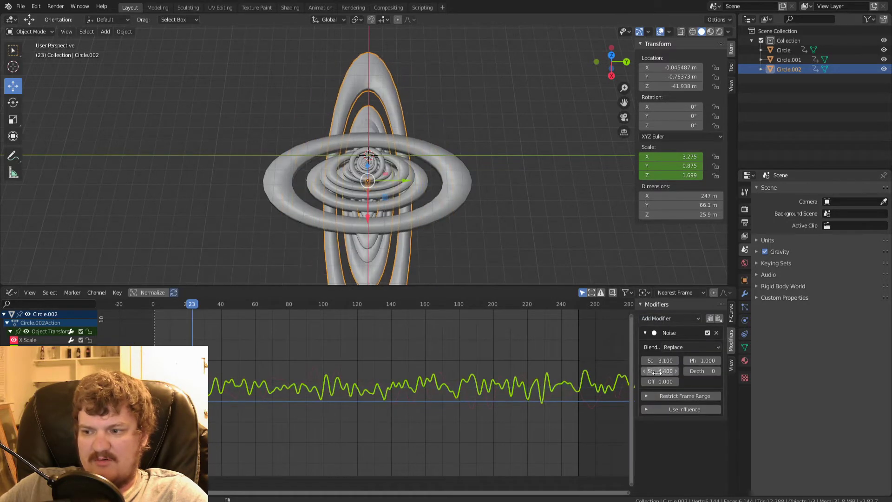
- Add a Noise modifier to the Z Scale curve of Circle.002 with scale 4.9 and strength 5
{"action": "left_click", "coordinate": [716, 333]}
{"action": "left_click", "coordinate": [673, 318]}
{"action": "left_click", "coordinate": [668, 372]}
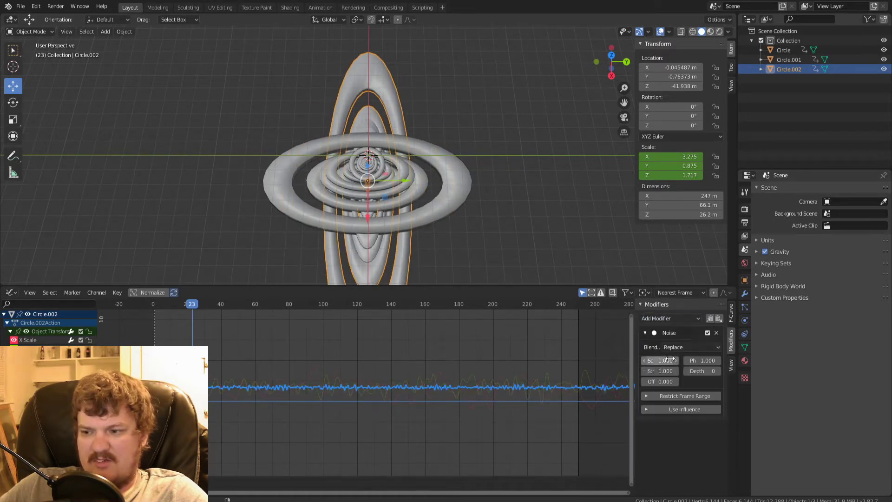
{"action": "left_click_drag", "start_coordinate": [664, 360], "coordinate": [697, 372]}
- Select the innermost ring stack, Circle, and add a Noise modifier to its X Scale curve with scale 6.3 and strength 11.8
{"action": "left_click", "coordinate": [381, 166]}
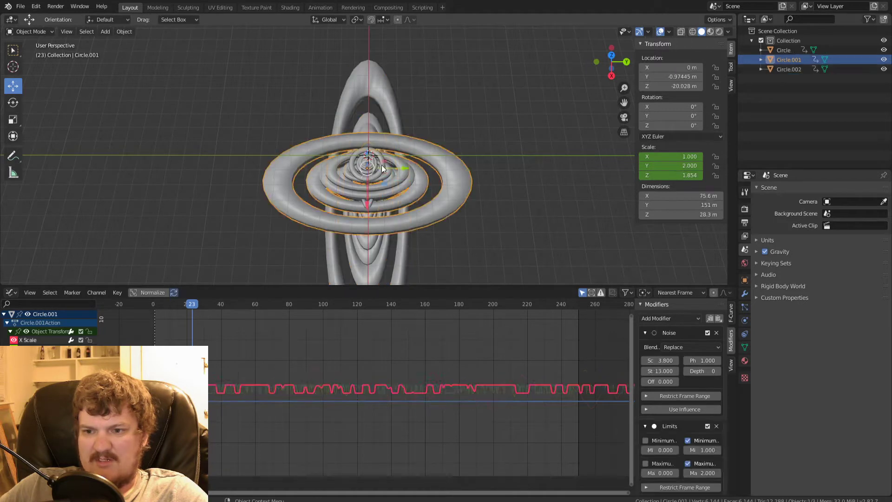
{"action": "left_click", "coordinate": [375, 163]}
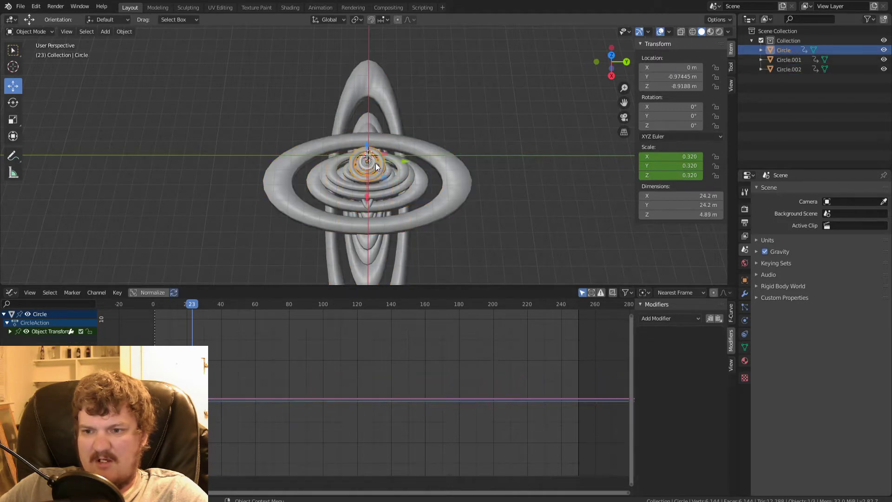
{"action": "left_click", "coordinate": [10, 331]}
{"action": "left_click", "coordinate": [672, 318]}
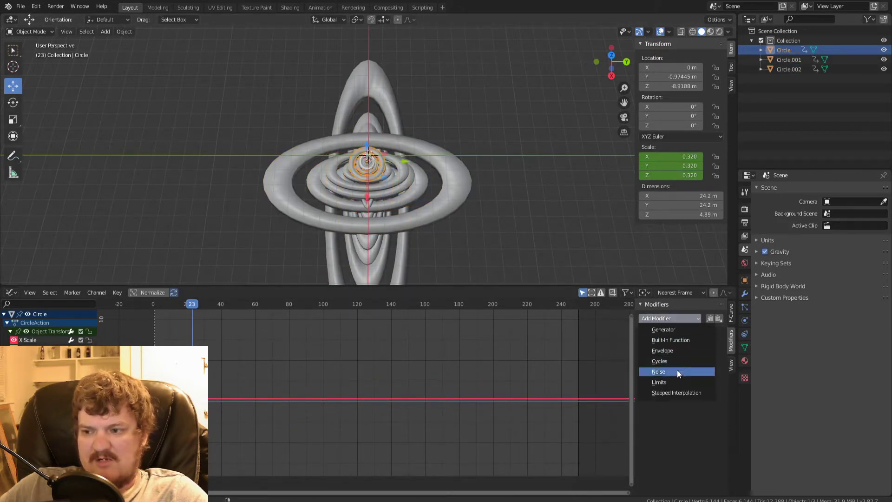
{"action": "left_click", "coordinate": [676, 371]}
{"action": "left_click_drag", "start_coordinate": [665, 361], "coordinate": [688, 370]}
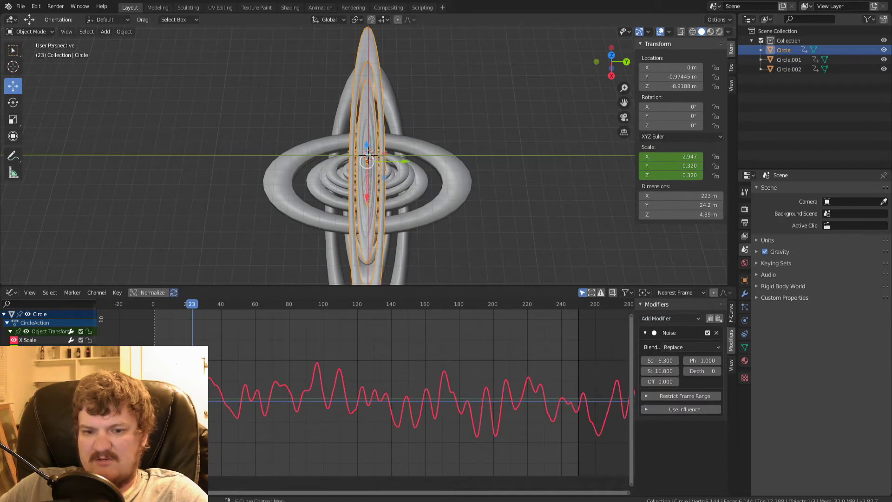
- Add a Noise modifier to the Y Scale curve of Circle with scale 8.4 and strength 8.9
{"action": "left_click", "coordinate": [716, 332]}
{"action": "left_click", "coordinate": [667, 319]}
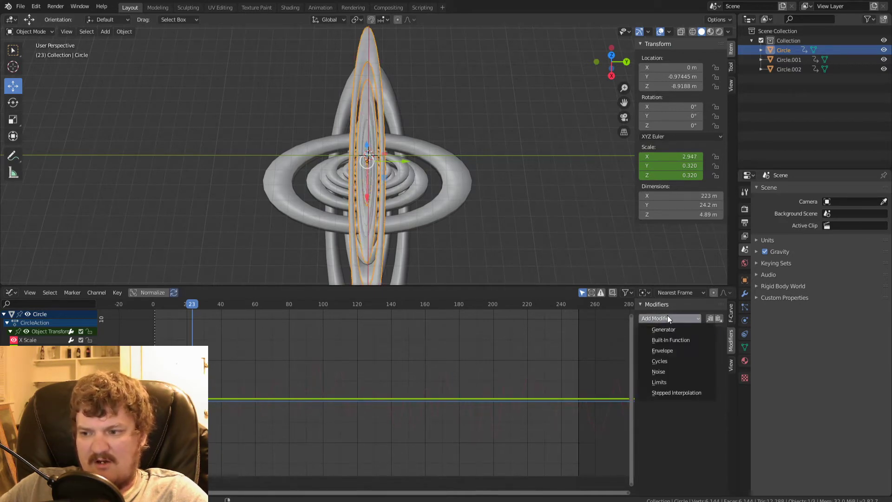
{"action": "left_click", "coordinate": [672, 371]}
{"action": "mouse_move", "coordinate": [666, 361]}
{"action": "left_mouse_down"}
{"action": "mouse_move", "coordinate": [688, 361]}
{"action": "mouse_move", "coordinate": [687, 371]}
{"action": "left_mouse_up"}
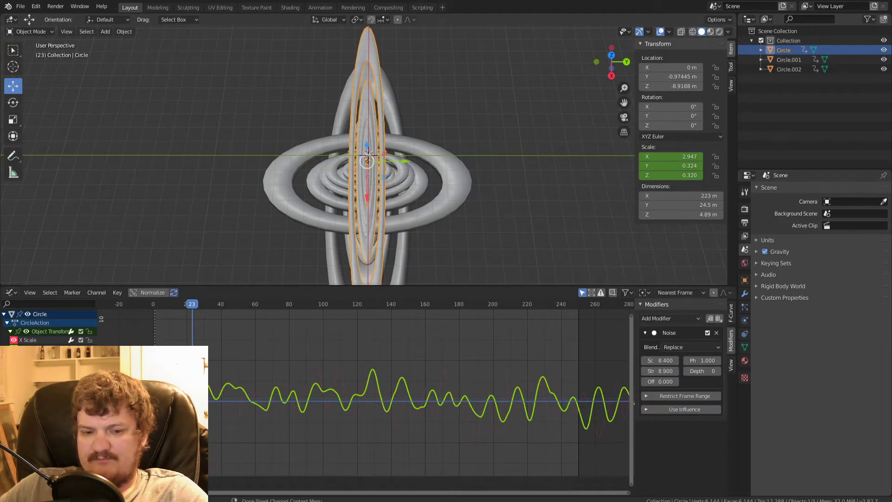
- Add a Noise modifier to the Z Scale curve of Circle with scale 7.1 and strength 13.9, and play the animation
{"action": "left_click", "coordinate": [716, 333]}
{"action": "left_click", "coordinate": [659, 318]}
{"action": "left_click", "coordinate": [658, 371]}
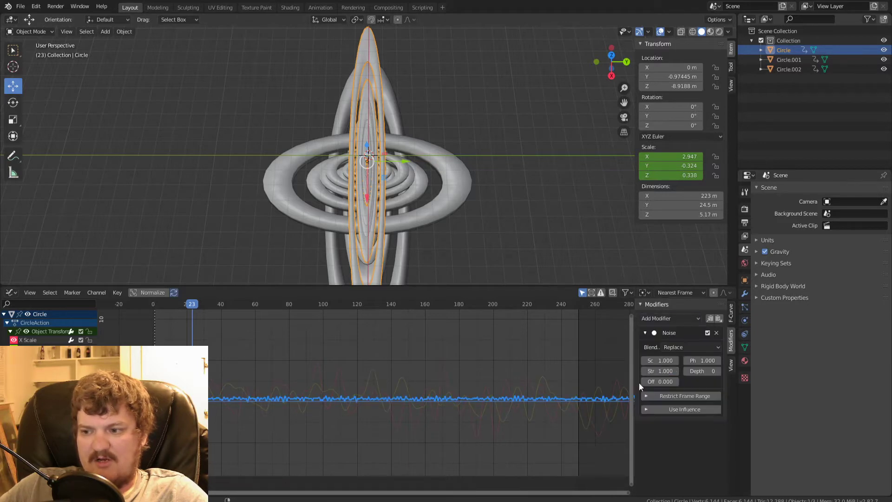
{"action": "mouse_move", "coordinate": [660, 360]}
{"action": "left_mouse_down"}
{"action": "mouse_move", "coordinate": [682, 360]}
{"action": "mouse_move", "coordinate": [688, 371]}
{"action": "left_mouse_up"}
{"action": "key", "text": "space"}
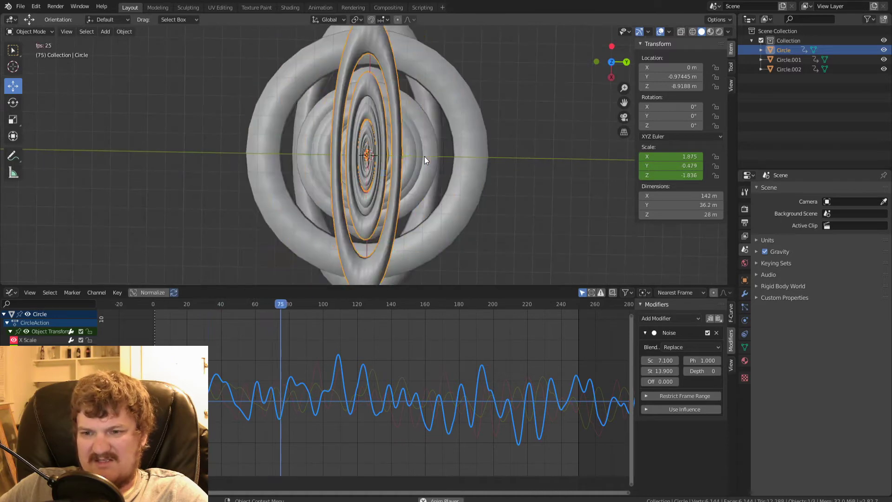
{"action": "key", "text": "space"}
- Add a Simple Deform modifier in Twist mode to Circle and keyframe its 45° Angle at frame 104
{"action": "middle_click_drag", "start_coordinate": [438, 169], "coordinate": [487, 130]}
{"action": "left_click", "coordinate": [745, 294]}
{"action": "left_click", "coordinate": [790, 189]}
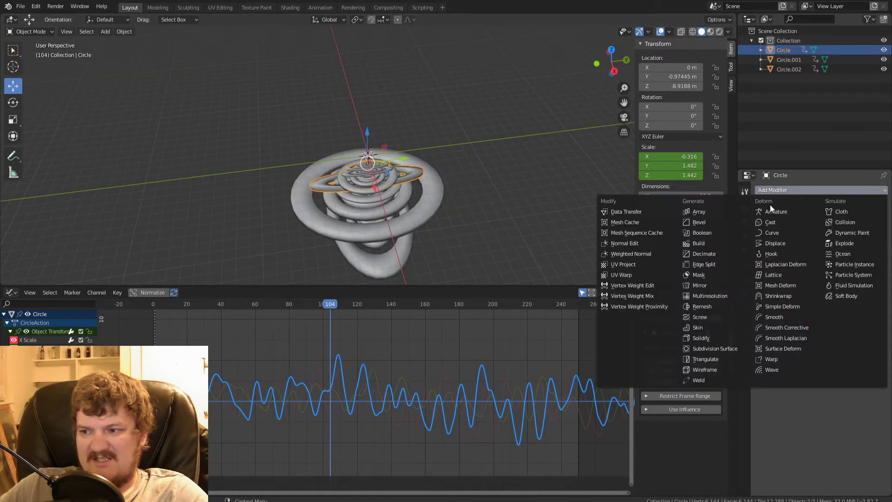
{"action": "left_click", "coordinate": [785, 306]}
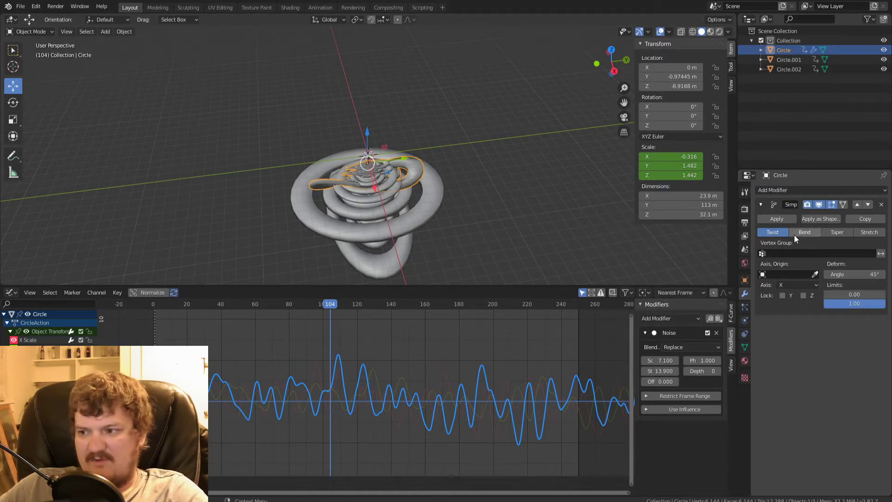
{"action": "key", "text": "i"}
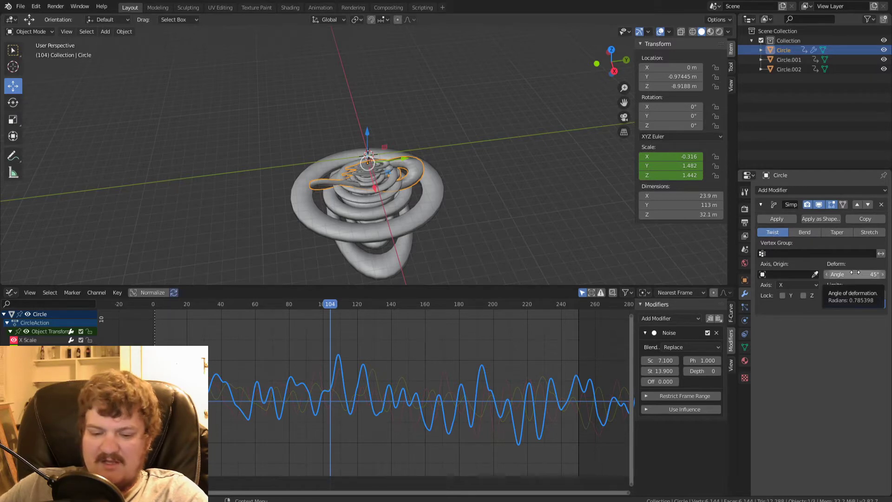
- Add a Noise modifier to Circle's twist Angle curve with scale 26.6 and strength 164.8, and play the animation
{"action": "left_click", "coordinate": [716, 333]}
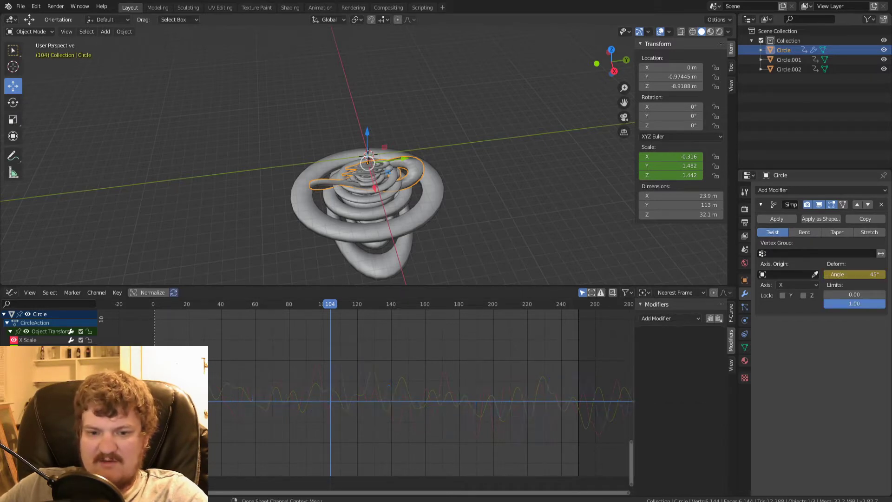
{"action": "left_click", "coordinate": [684, 319]}
{"action": "left_click", "coordinate": [671, 370]}
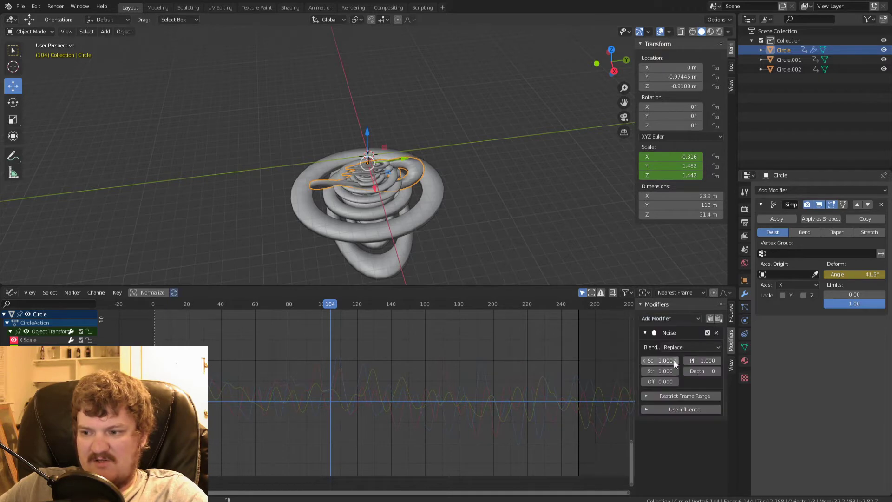
{"action": "left_click_drag", "start_coordinate": [673, 360], "coordinate": [734, 370]}
{"action": "key", "text": "i"}
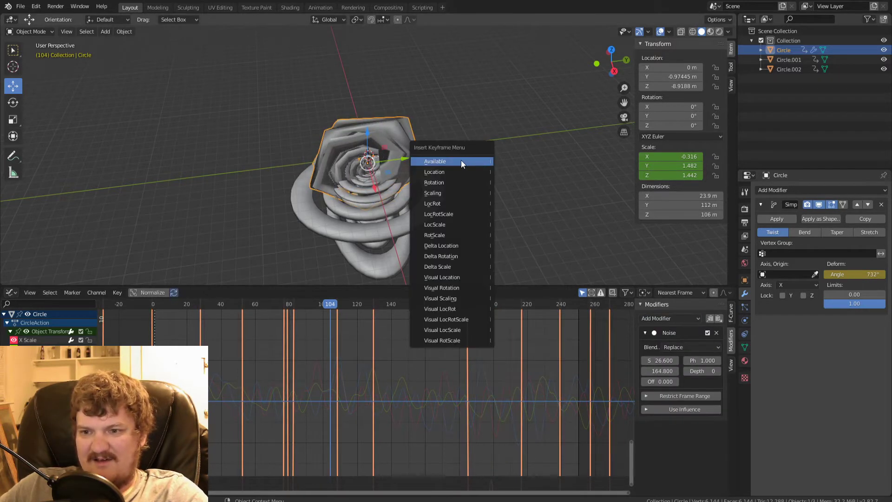
{"action": "key", "text": "Escape"}
{"action": "key", "text": "space"}
{"action": "mouse_move", "coordinate": [475, 153]}
{"action": "middle_mouse_down"}
{"action": "mouse_move", "coordinate": [448, 122]}
{"action": "mouse_move", "coordinate": [469, 139]}
{"action": "middle_mouse_up"}
{"action": "key", "text": "space"}
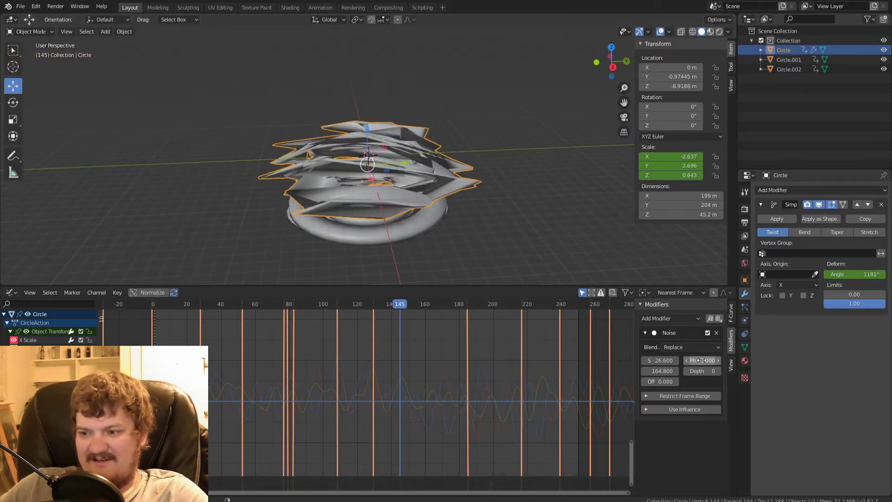
- Readjust the scale and strength of the Noise modifier on Circle's twist Angle curve and play the animation again
{"action": "left_click_drag", "start_coordinate": [662, 361], "coordinate": [696, 370]}
{"action": "middle_click_drag", "start_coordinate": [440, 181], "coordinate": [412, 169]}
{"action": "key", "text": "space"}
{"action": "key", "text": "space"}
- Select the outer ring stack, Circle.002, and add a Simple Deform modifier in Twist mode to it
{"action": "left_click", "coordinate": [440, 166]}
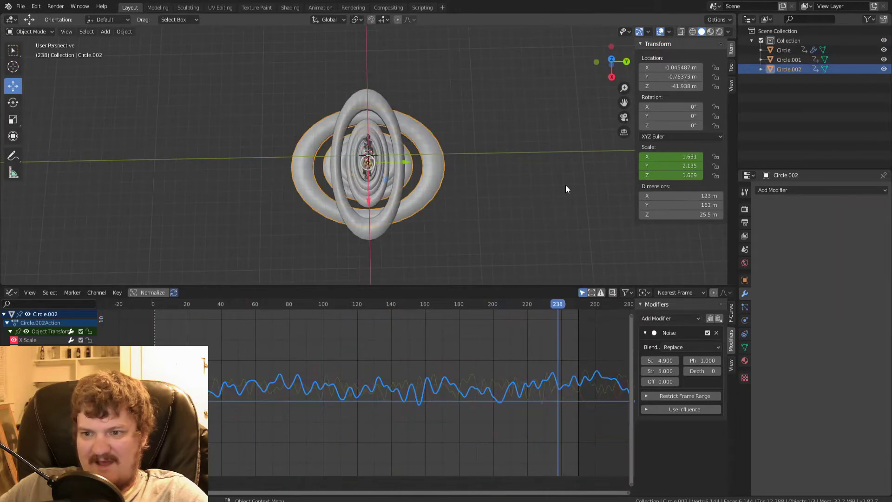
{"action": "left_click", "coordinate": [778, 190]}
{"action": "left_click", "coordinate": [785, 306]}
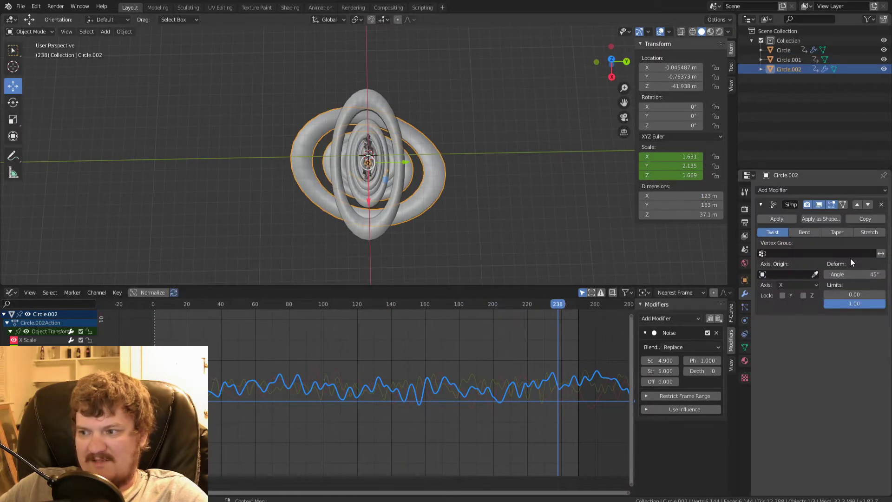
- Switch Circle.002's Simple Deform modifier to Stretch mode, preview the animation, and keyframe its Factor at frame 250
{"action": "left_click", "coordinate": [869, 232]}
{"action": "key", "text": "space"}
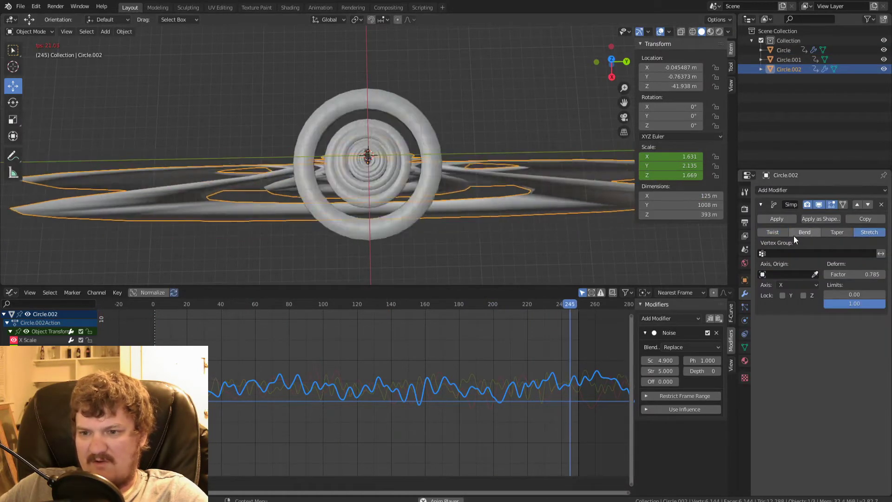
{"action": "key", "text": "i"}
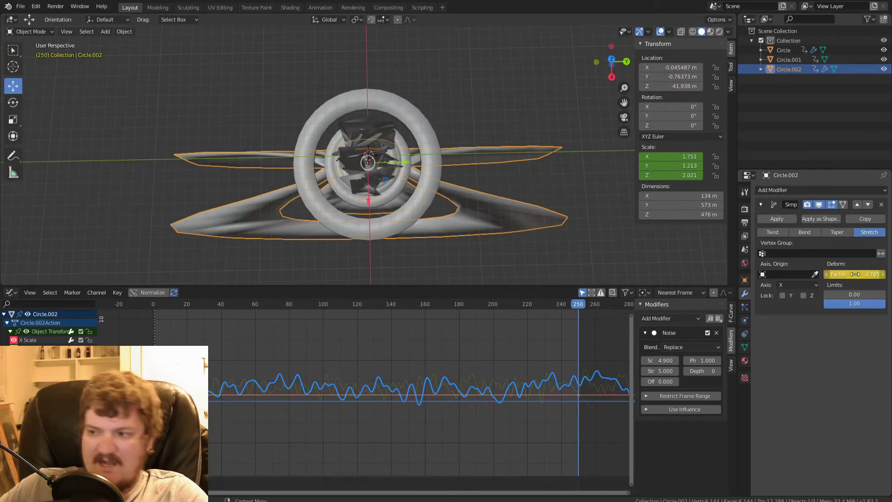
- Add a Noise modifier with scale 54 and strength 2.5 to Circle.002's stretch Factor curve and play the animation
{"action": "left_click", "coordinate": [51, 365]}
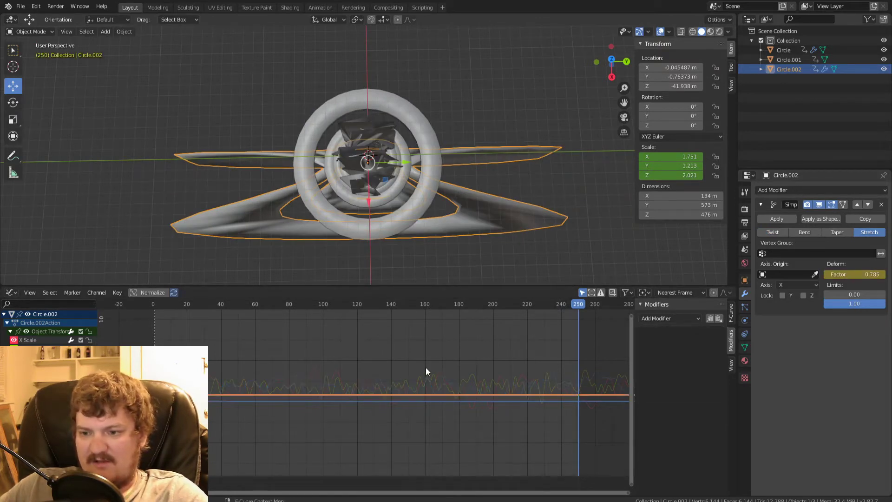
{"action": "left_click", "coordinate": [672, 318]}
{"action": "left_click", "coordinate": [666, 375]}
{"action": "mouse_move", "coordinate": [661, 360]}
{"action": "left_mouse_down"}
{"action": "mouse_move", "coordinate": [680, 361]}
{"action": "mouse_move", "coordinate": [673, 371]}
{"action": "mouse_move", "coordinate": [711, 371]}
{"action": "mouse_move", "coordinate": [658, 371]}
{"action": "left_mouse_up"}
{"action": "key", "text": "space"}
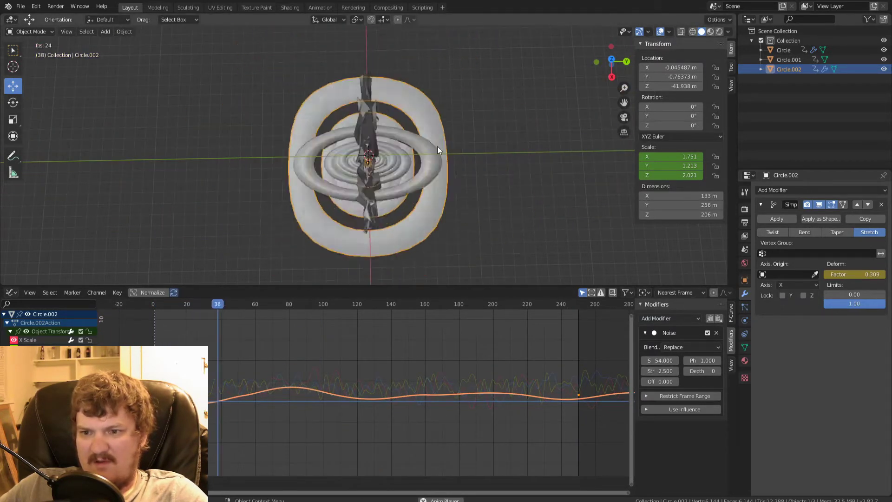
{"action": "key", "text": "space"}
- Select the twisted inner ring stack, Circle, and subdivide its whole mesh twice
{"action": "left_click", "coordinate": [383, 148]}
{"action": "right_click", "coordinate": [383, 147]}
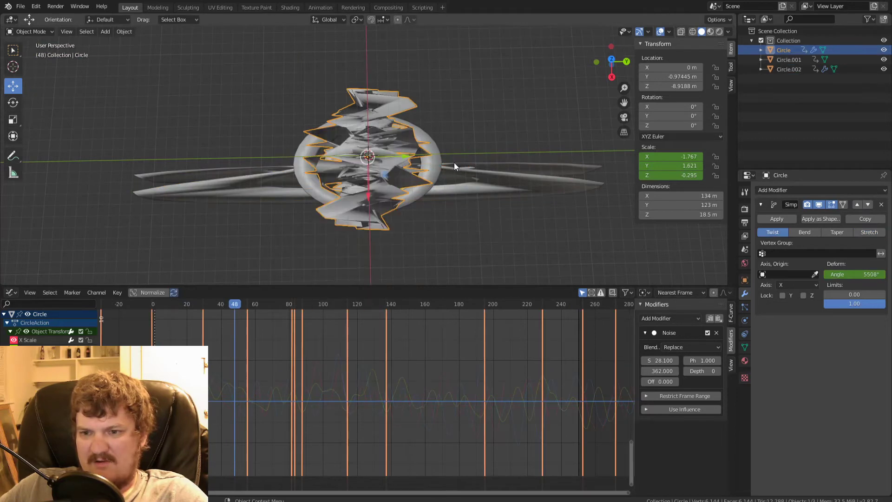
{"action": "left_click", "coordinate": [428, 146]}
{"action": "left_click", "coordinate": [405, 137]}
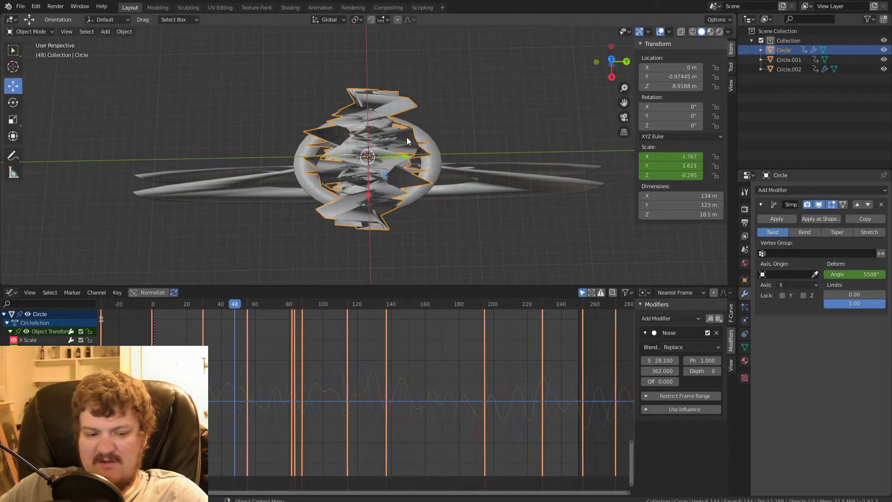
{"action": "key", "text": "Tab"}
{"action": "right_click", "coordinate": [407, 138]}
{"action": "left_click", "coordinate": [407, 137]}
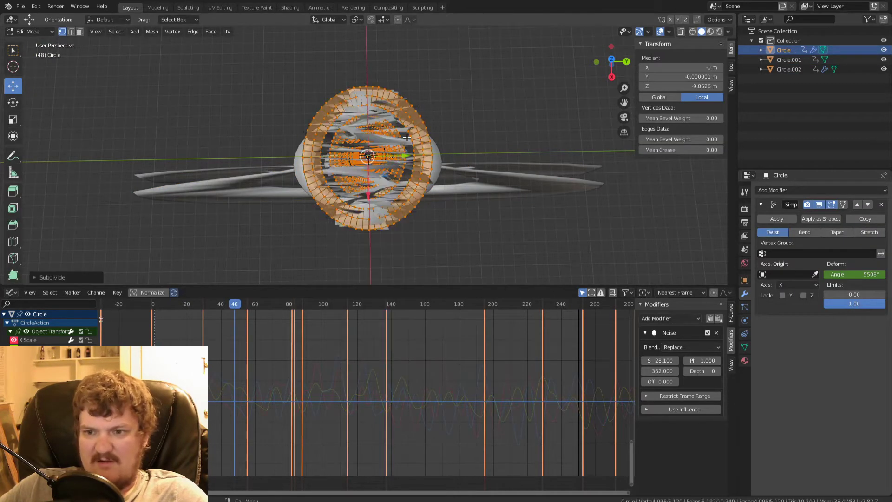
{"action": "right_click", "coordinate": [407, 137]}
{"action": "left_click", "coordinate": [407, 137]}
{"action": "key", "text": "Tab"}
- Add a Simple Deform modifier in Bend mode to Circle.001 and keyframe its 45° Angle at frame 48
{"action": "mouse_move", "coordinate": [442, 138]}
{"action": "middle_mouse_down"}
{"action": "mouse_move", "coordinate": [417, 158]}
{"action": "mouse_move", "coordinate": [448, 55]}
{"action": "mouse_move", "coordinate": [438, 153]}
{"action": "middle_mouse_up"}
{"action": "left_click", "coordinate": [435, 151]}
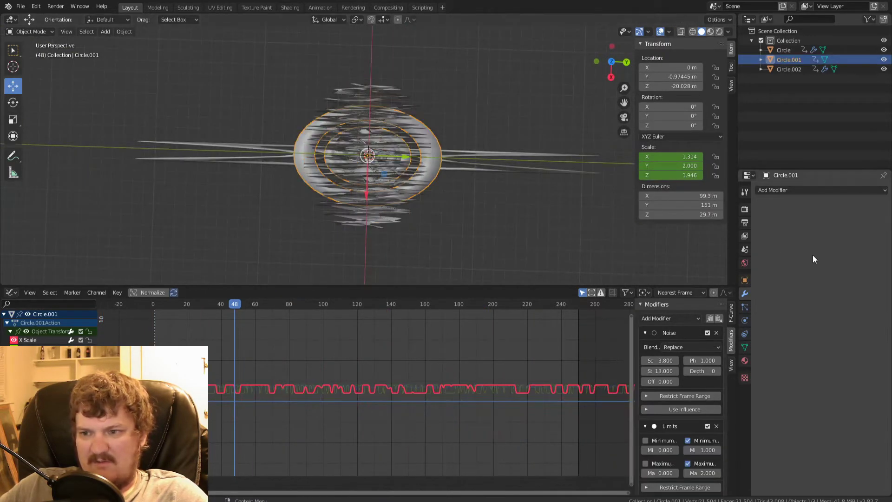
{"action": "left_click", "coordinate": [771, 190]}
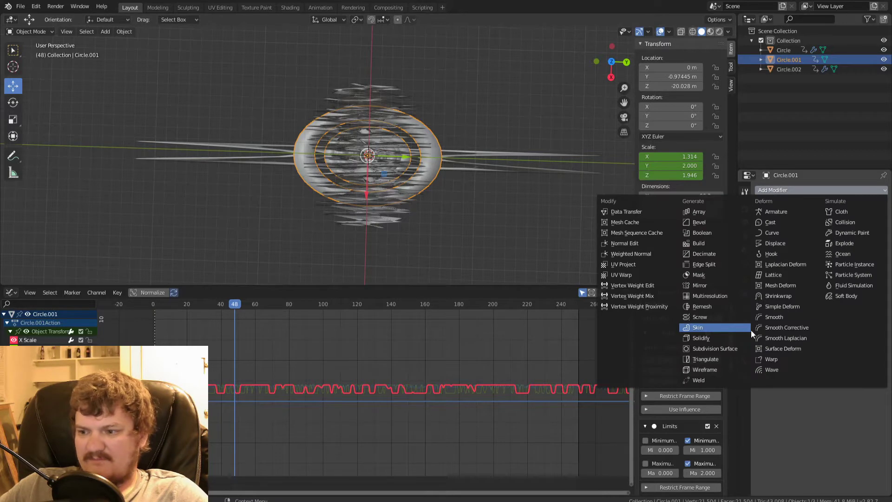
{"action": "left_click", "coordinate": [792, 306]}
{"action": "left_click", "coordinate": [807, 233]}
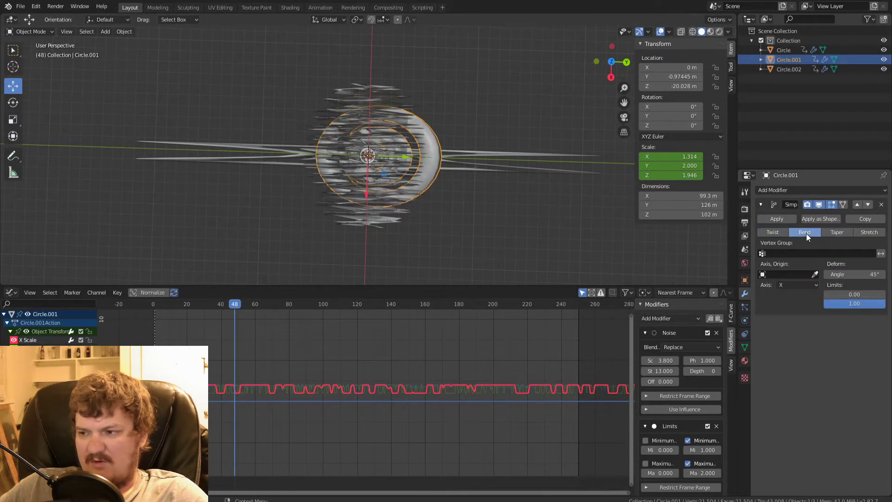
{"action": "key", "text": "i"}
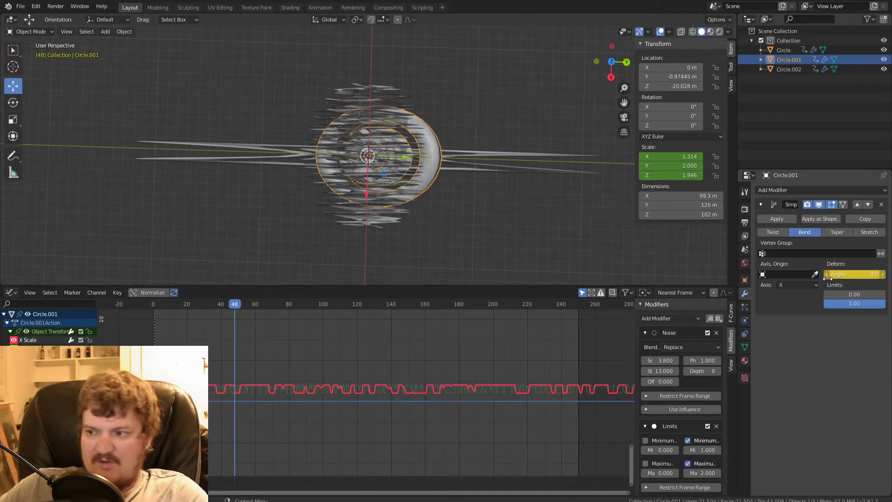
- Add a Noise modifier with scale 50.7 and strength 338.2 to Circle.001's bend Angle curve and play the animation
{"action": "left_click", "coordinate": [664, 319]}
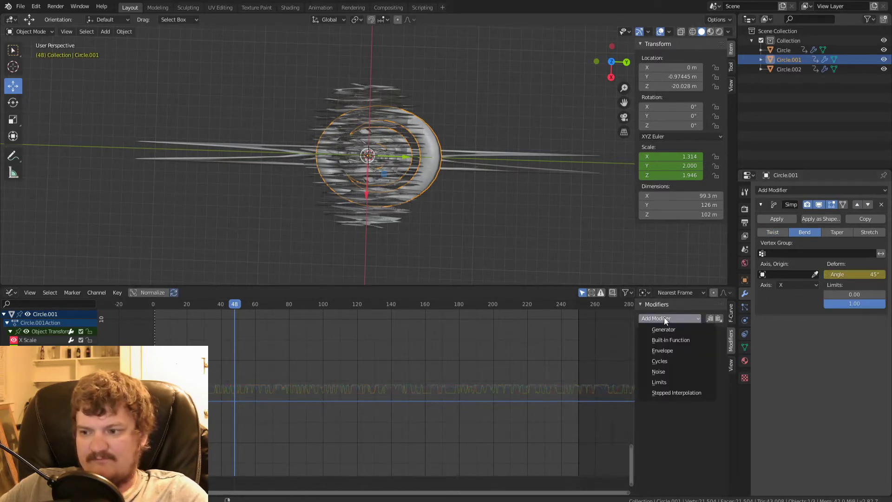
{"action": "left_click", "coordinate": [665, 374]}
{"action": "left_click_drag", "start_coordinate": [658, 361], "coordinate": [722, 371]}
{"action": "key", "text": "space"}
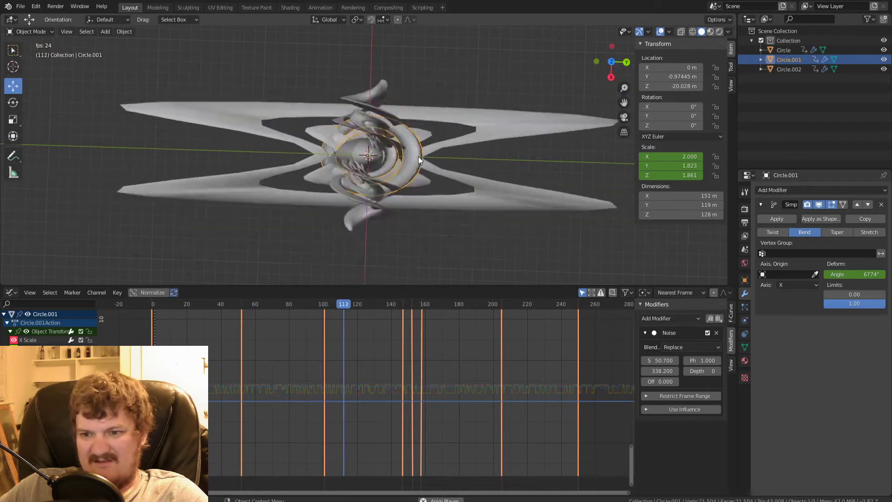
{"action": "key", "text": "space"}
{"action": "mouse_move", "coordinate": [348, 144]}
{"action": "middle_mouse_down"}
{"action": "mouse_move", "coordinate": [366, 158]}
{"action": "mouse_move", "coordinate": [358, 155]}
{"action": "middle_mouse_up"}
{"action": "key", "text": "space"}
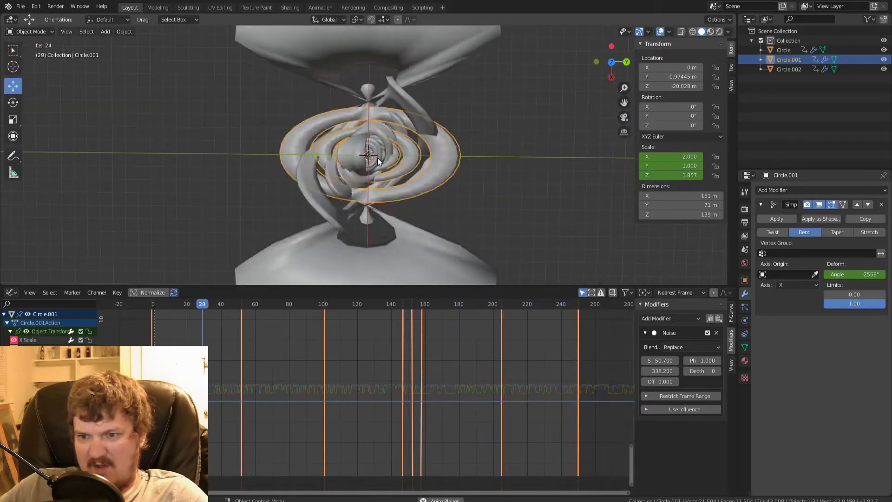
{"action": "key", "text": "space"}
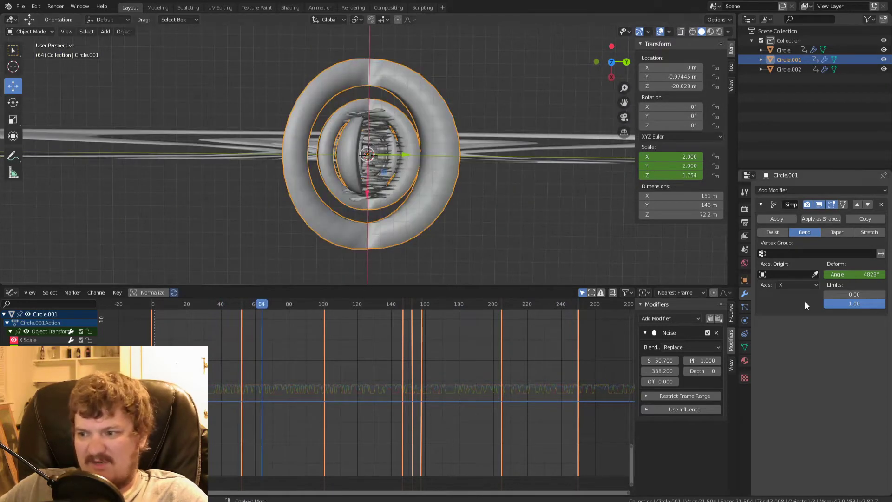
- Create a new material for Circle.001 and set its Metallic value to 1.000
{"action": "left_click", "coordinate": [744, 360]}
{"action": "left_click", "coordinate": [789, 231]}
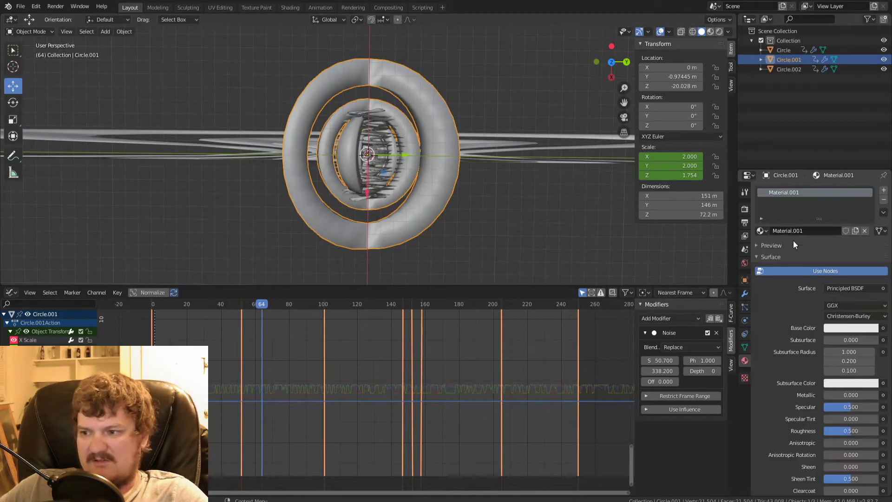
{"action": "left_click", "coordinate": [846, 289]}
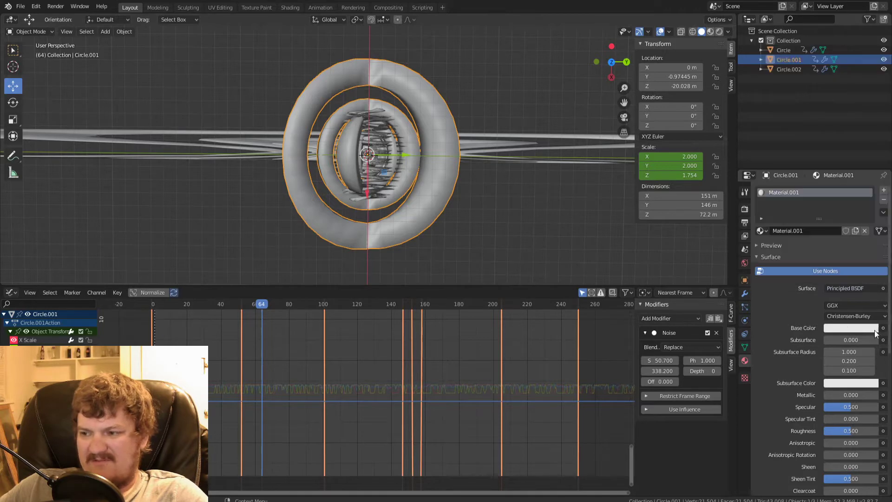
{"action": "left_click_drag", "start_coordinate": [873, 395], "coordinate": [890, 395]}
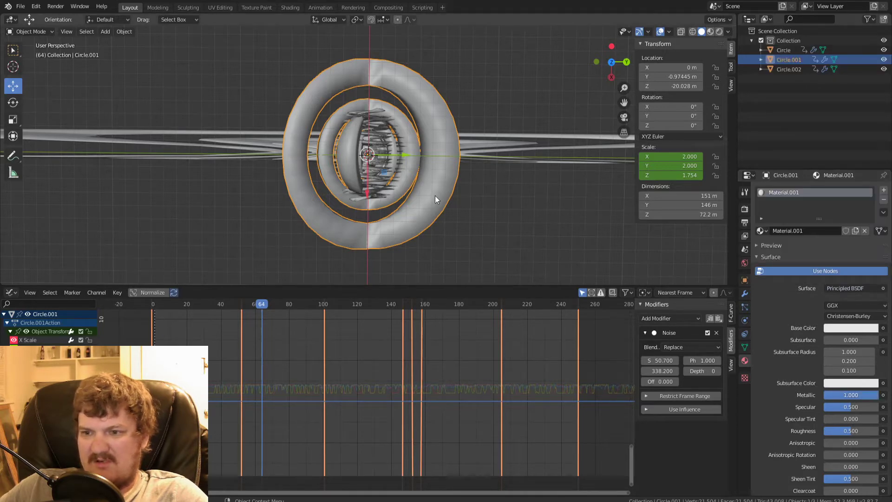
- Create a new material for Circle and darken its base color to a value of 0.133
{"action": "left_click", "coordinate": [378, 137]}
{"action": "left_click", "coordinate": [799, 233]}
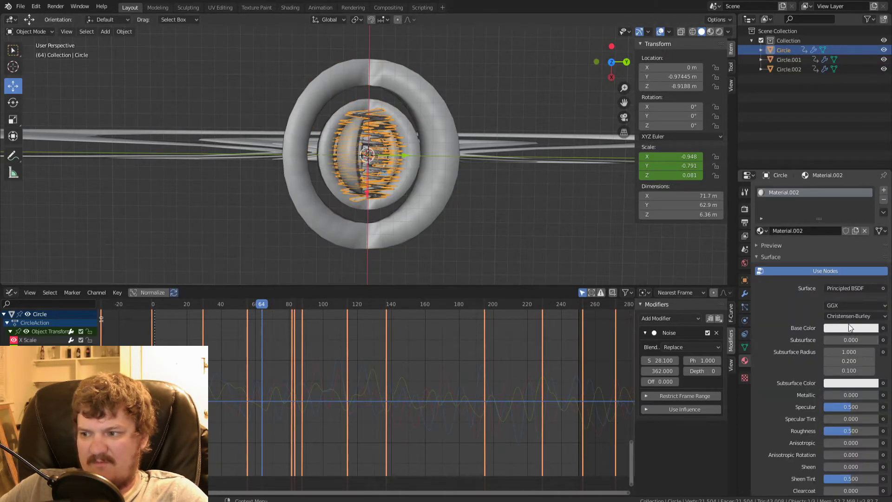
{"action": "left_click", "coordinate": [848, 327]}
{"action": "left_click_drag", "start_coordinate": [872, 224], "coordinate": [871, 251]}
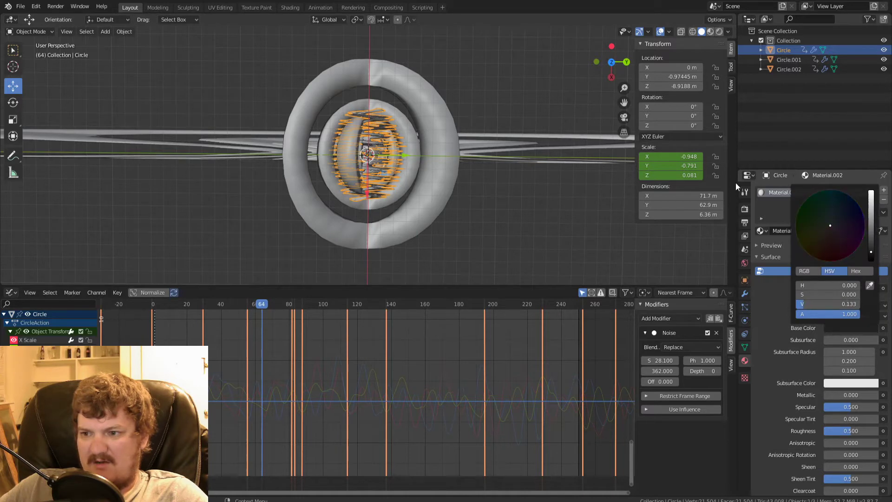
- Give Circle.002 its own copy of Circle.001's metallic material and set the copy's base color value to 0.793
{"action": "left_click", "coordinate": [561, 143]}
{"action": "left_click", "coordinate": [762, 231]}
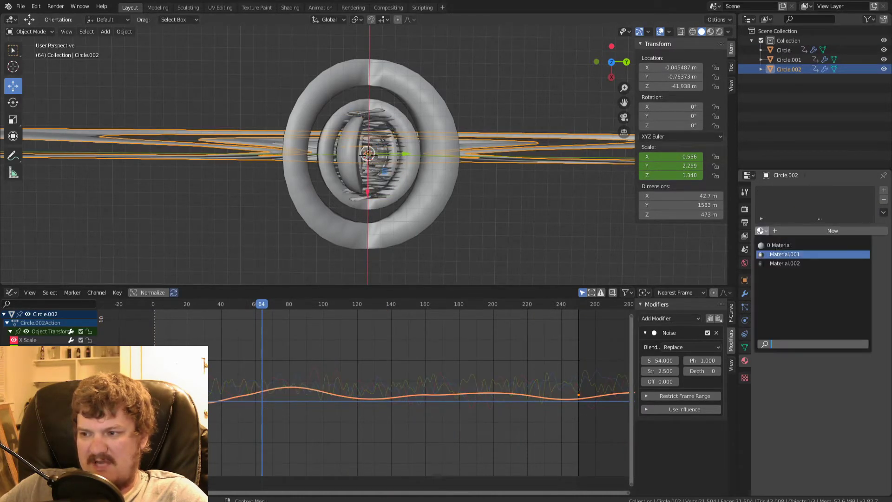
{"action": "left_click", "coordinate": [785, 254]}
{"action": "left_click", "coordinate": [856, 230]}
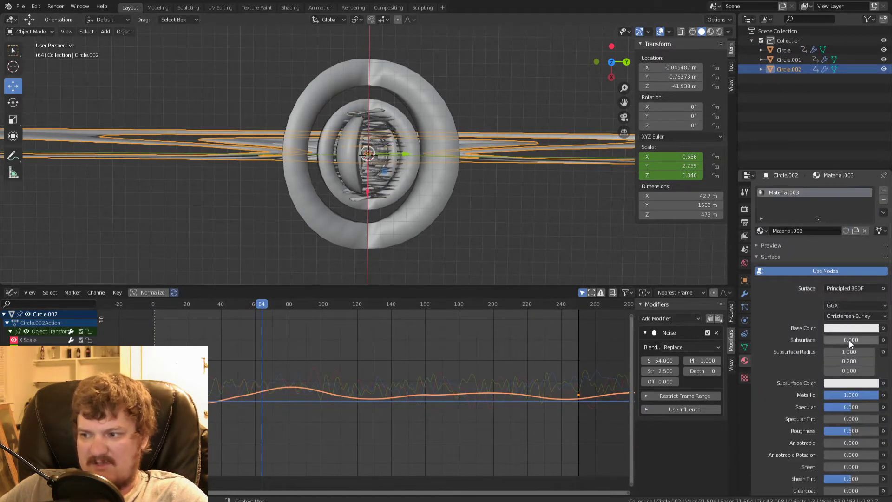
{"action": "left_click", "coordinate": [848, 327]}
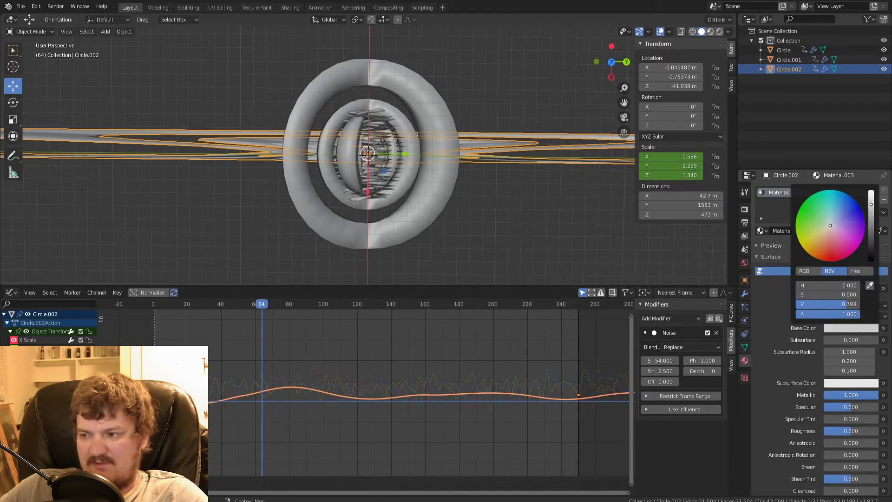
- Switch the viewport to rendered shading and add a Sun light to the scene
{"action": "left_click", "coordinate": [719, 31]}
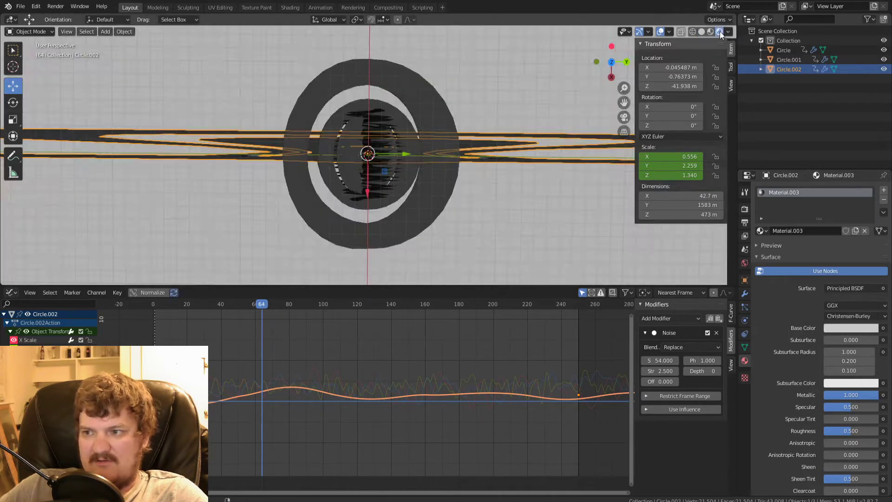
{"action": "scroll", "coordinate": [418, 196], "scroll_direction": "down", "scroll_amount": 2}
{"action": "key", "text": "shift+a"}
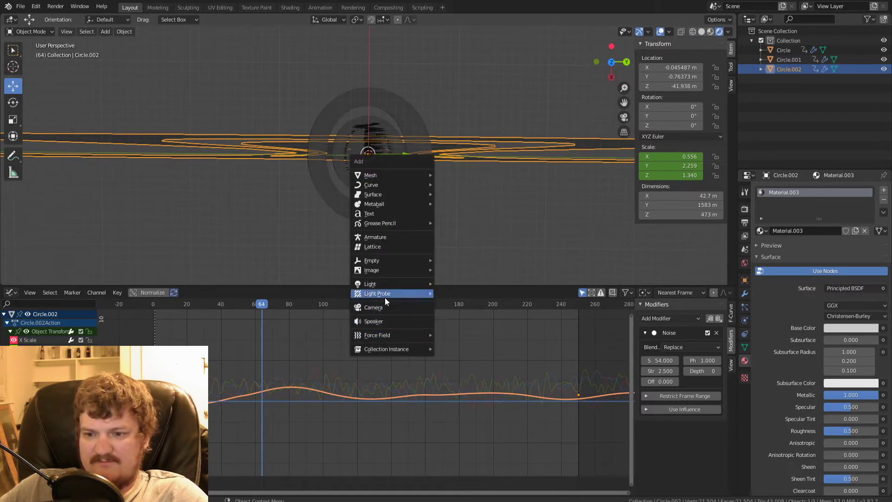
{"action": "mouse_move", "coordinate": [386, 284]}
{"action": "left_click", "coordinate": [488, 294]}
- Rotate the Sun light about 23.6° around the X axis and tilt it around the Y axis
{"action": "middle_click_drag", "start_coordinate": [472, 276], "coordinate": [495, 188]}
{"action": "key", "text": "r"}
{"action": "key", "text": "x"}
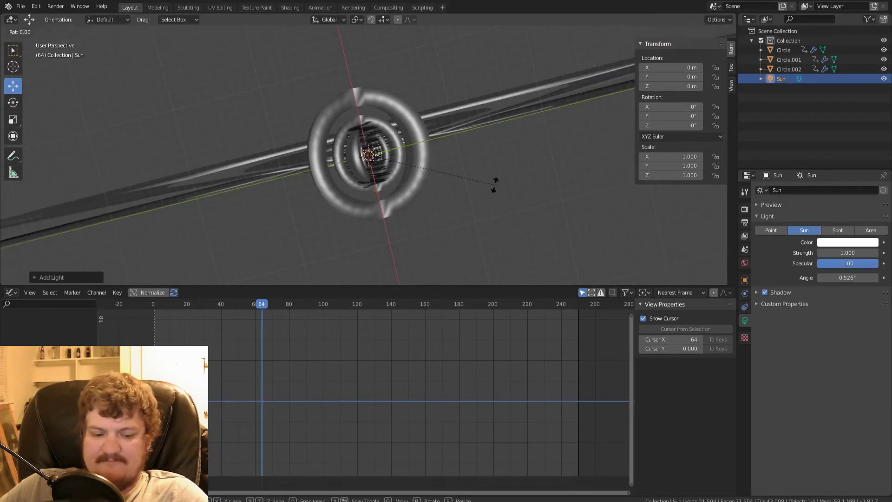
{"action": "left_click", "coordinate": [516, 252]}
{"action": "key", "text": "r"}
{"action": "key", "text": "y"}
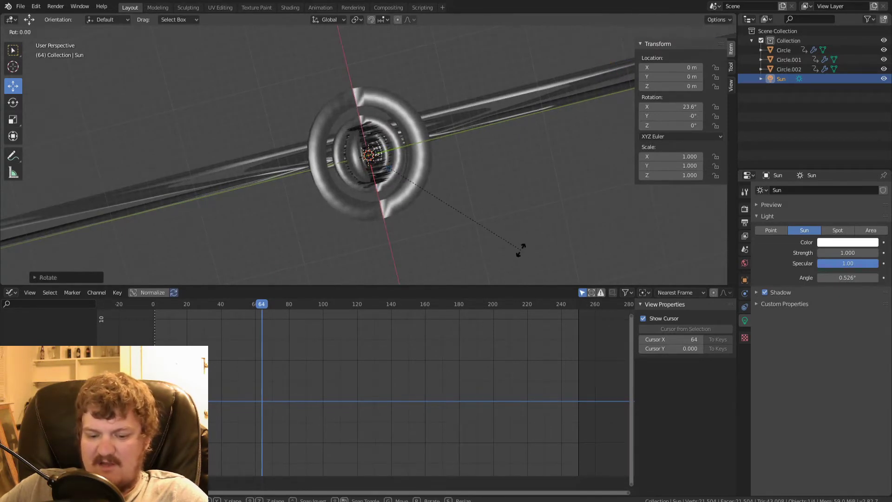
{"action": "left_click", "coordinate": [389, 89]}
- Select Circle, play the rendered animation, hide the viewport overlays, and collapse the Transform properties
{"action": "middle_click_drag", "start_coordinate": [389, 89], "coordinate": [465, 58]}
{"action": "left_click", "coordinate": [396, 135]}
{"action": "mouse_move", "coordinate": [383, 64]}
{"action": "middle_mouse_down"}
{"action": "mouse_move", "coordinate": [359, 87]}
{"action": "mouse_move", "coordinate": [373, 95]}
{"action": "mouse_move", "coordinate": [395, 87]}
{"action": "mouse_move", "coordinate": [387, 81]}
{"action": "middle_mouse_up"}
{"action": "key", "text": "space"}
{"action": "left_click", "coordinate": [658, 32]}
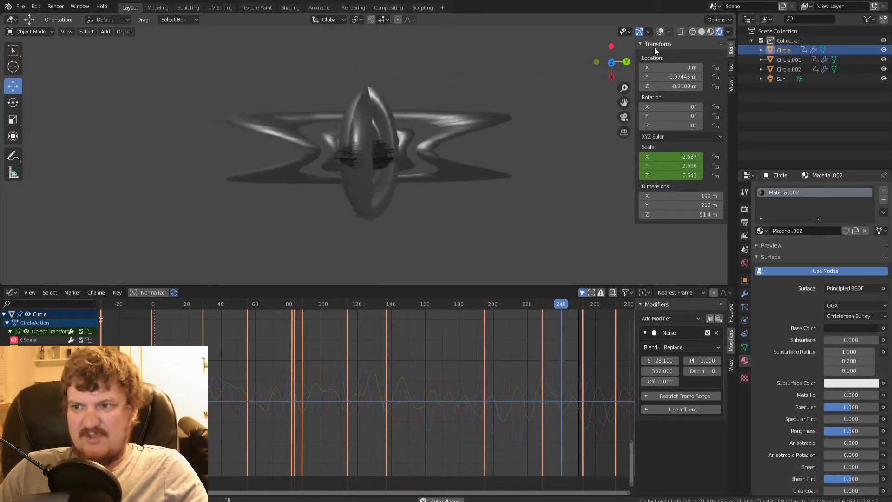
{"action": "left_click", "coordinate": [641, 45]}
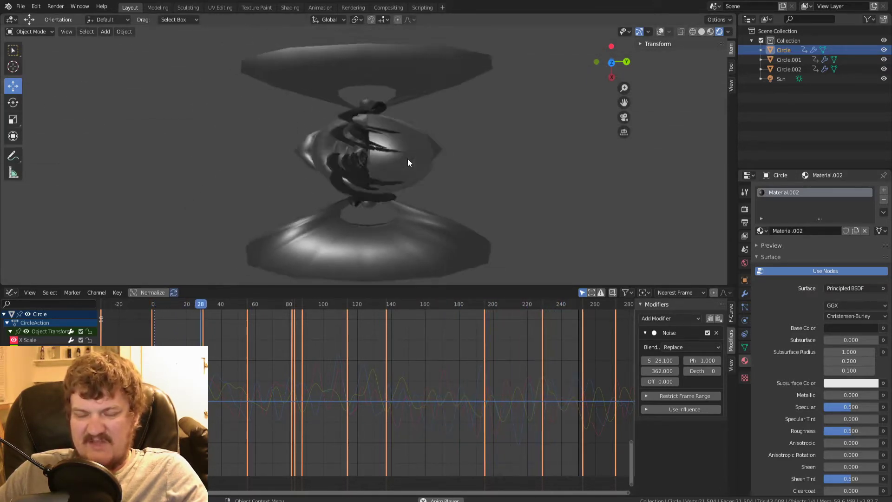
{"action": "key", "text": "space"}
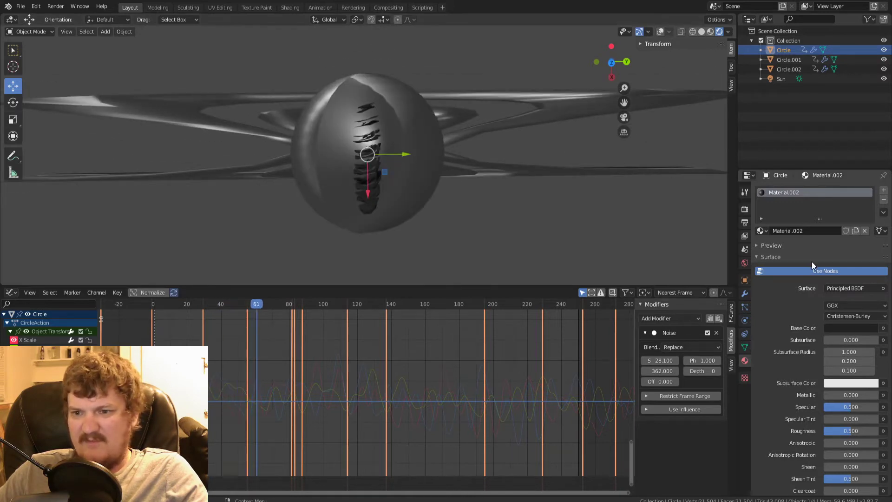
- Set the world background color to black and play the animation
{"action": "left_click", "coordinate": [745, 209]}
{"action": "left_click", "coordinate": [744, 262]}
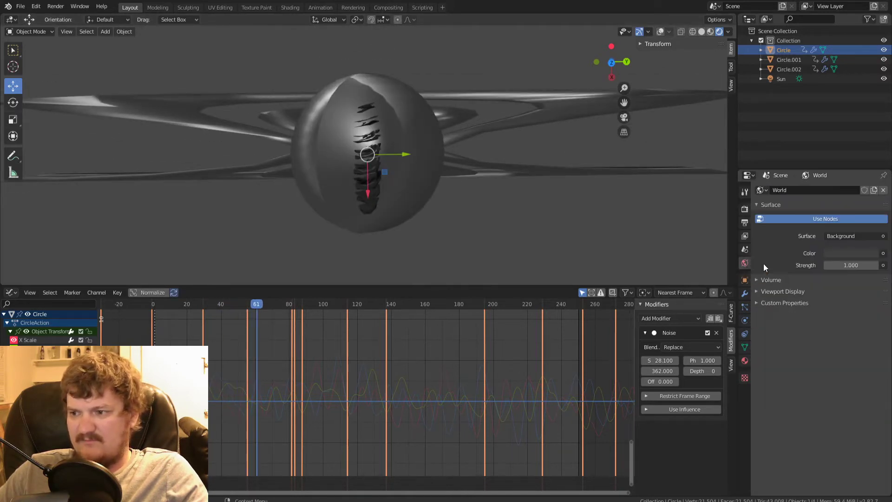
{"action": "left_click", "coordinate": [856, 253]}
{"action": "left_click_drag", "start_coordinate": [869, 178], "coordinate": [870, 185]}
{"action": "key", "text": "space"}
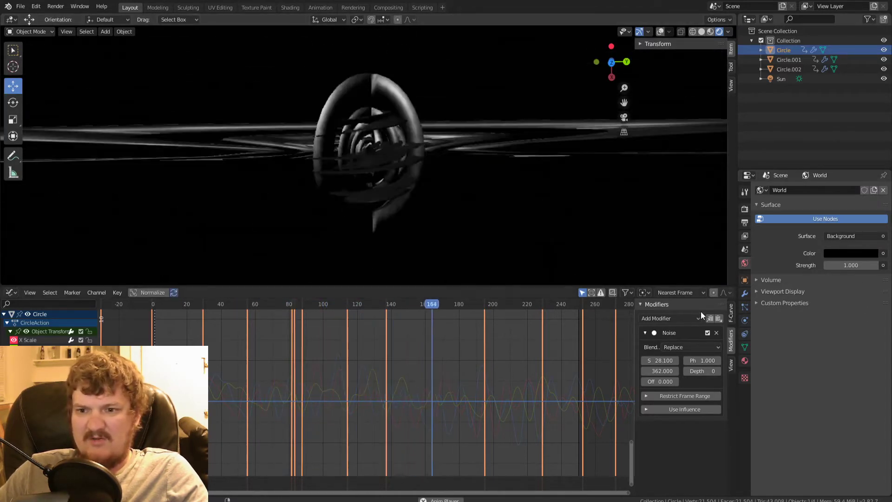
- Lower the roughness of Circle.001's metallic material and set the roughness of Circle.002's material to about 0.342
{"action": "left_click", "coordinate": [744, 361]}
{"action": "scroll", "coordinate": [837, 399], "scroll_direction": "down", "scroll_amount": 5}
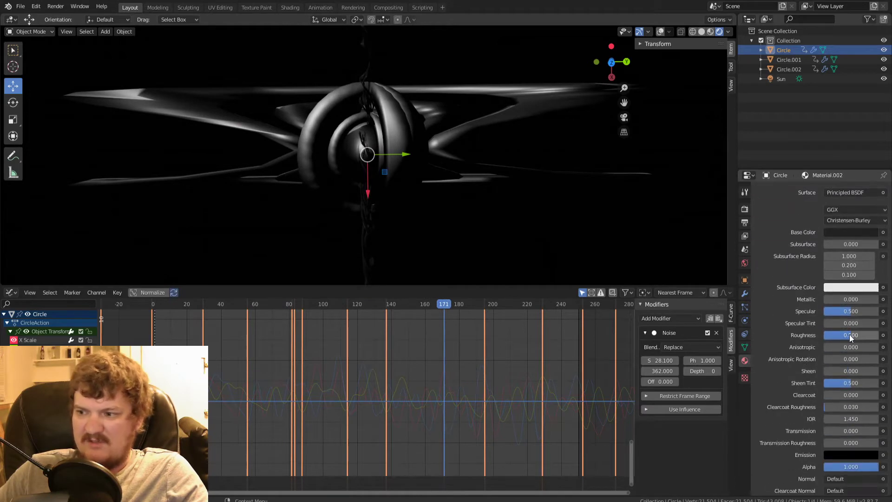
{"action": "left_click", "coordinate": [384, 94]}
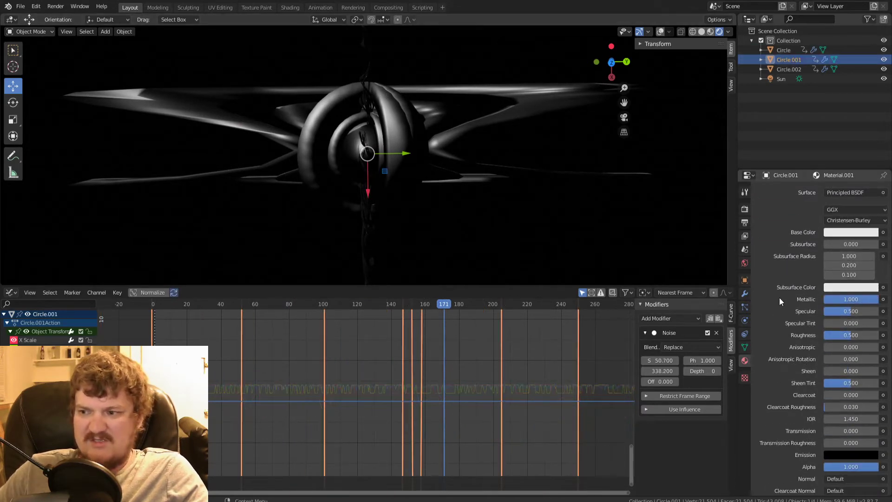
{"action": "mouse_move", "coordinate": [843, 334]}
{"action": "left_mouse_down"}
{"action": "mouse_move", "coordinate": [832, 335]}
{"action": "mouse_move", "coordinate": [838, 337]}
{"action": "left_mouse_up"}
{"action": "left_click", "coordinate": [505, 95]}
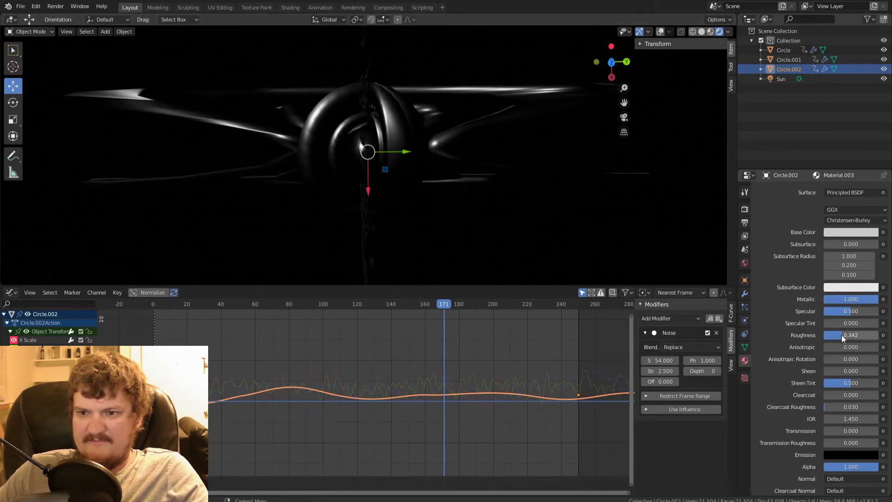
- Enable Bloom in the render settings and set its intensity to 0.299 while the animation plays
{"action": "key", "text": "space"}
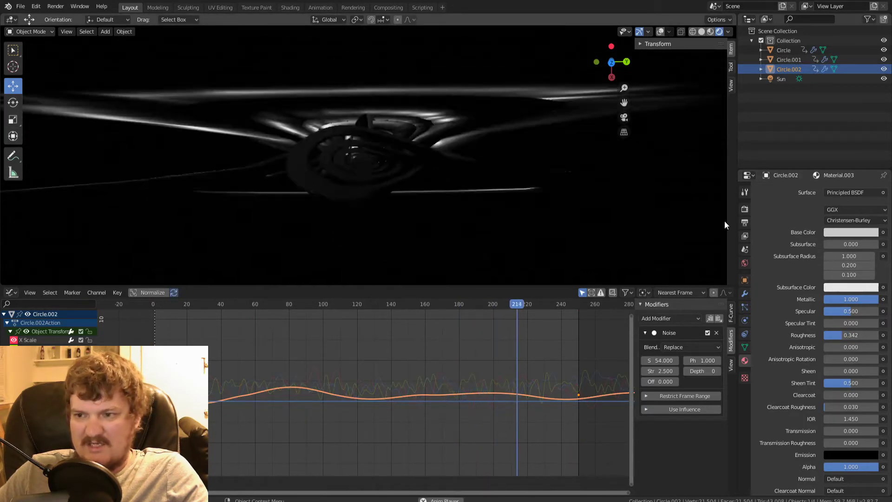
{"action": "left_click", "coordinate": [744, 209]}
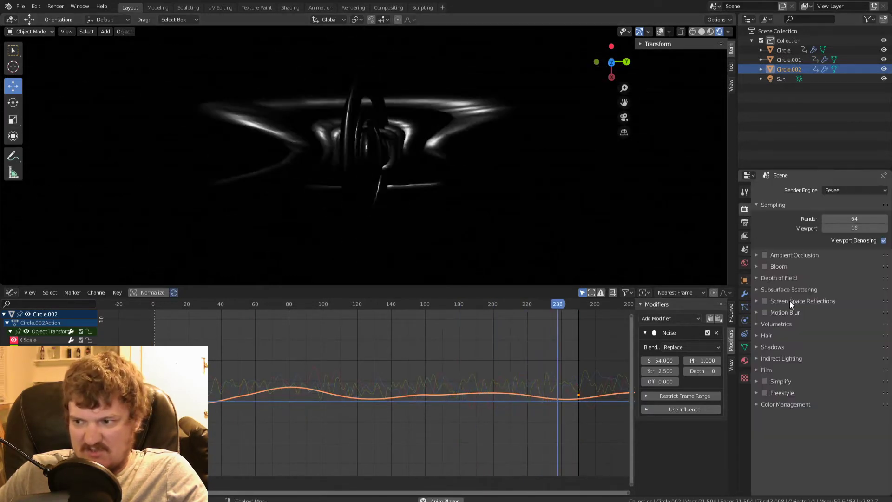
{"action": "left_click", "coordinate": [756, 266]}
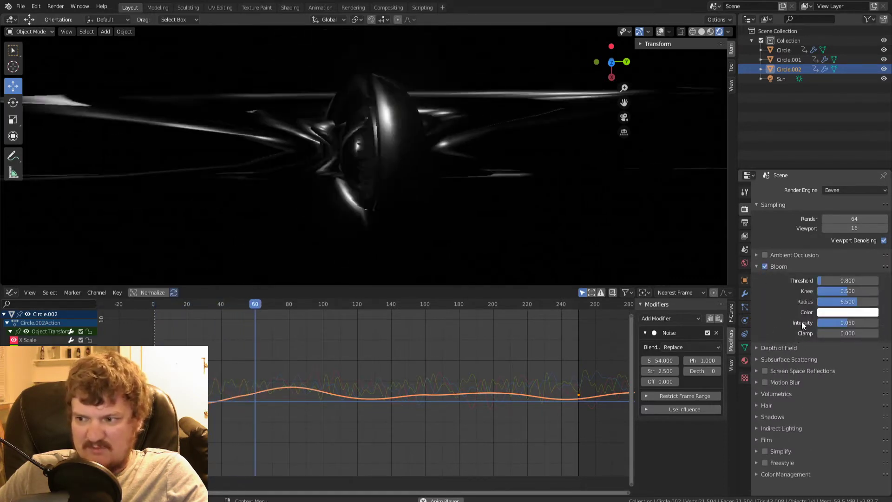
{"action": "key", "text": "Return"}
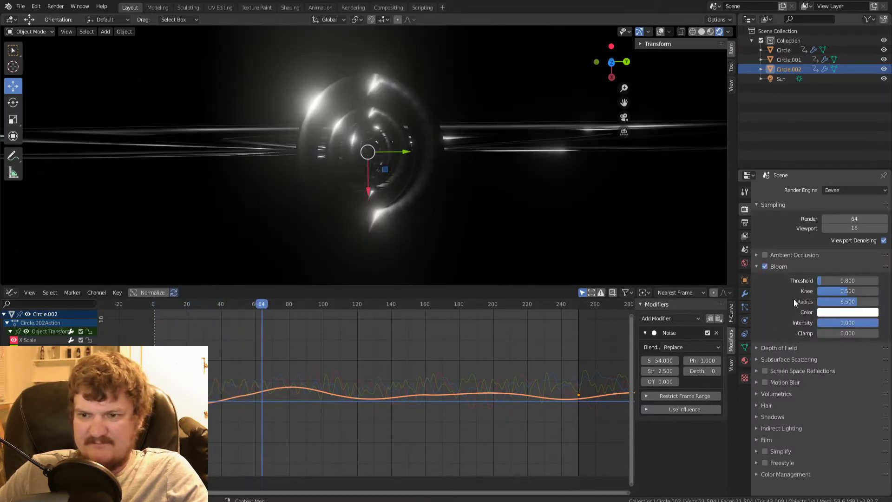
{"action": "key", "text": "space"}
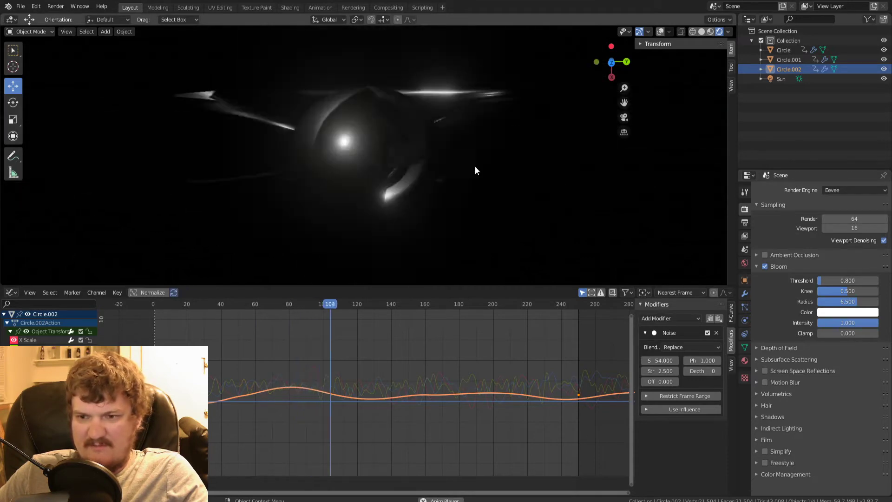
{"action": "left_click_drag", "start_coordinate": [830, 322], "coordinate": [787, 322]}
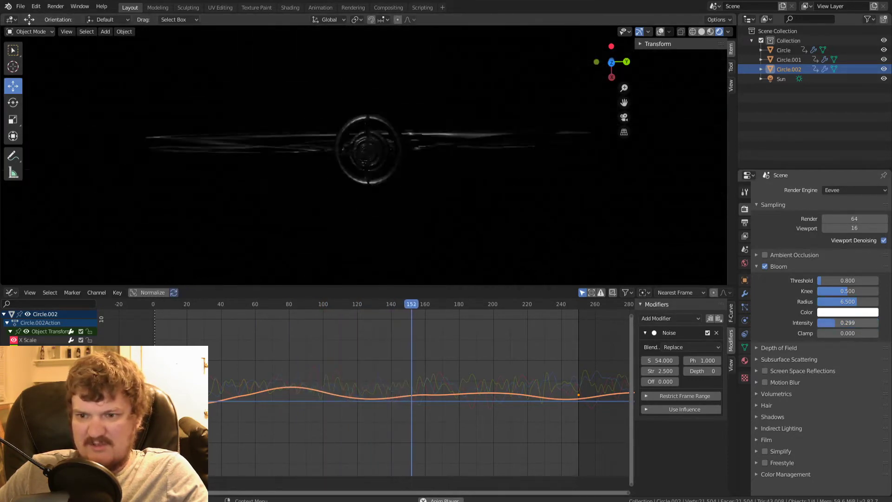
- Try a red Bloom color and change it to a saturated blue
{"action": "left_click", "coordinate": [845, 313]}
{"action": "left_click_drag", "start_coordinate": [836, 247], "coordinate": [829, 245]}
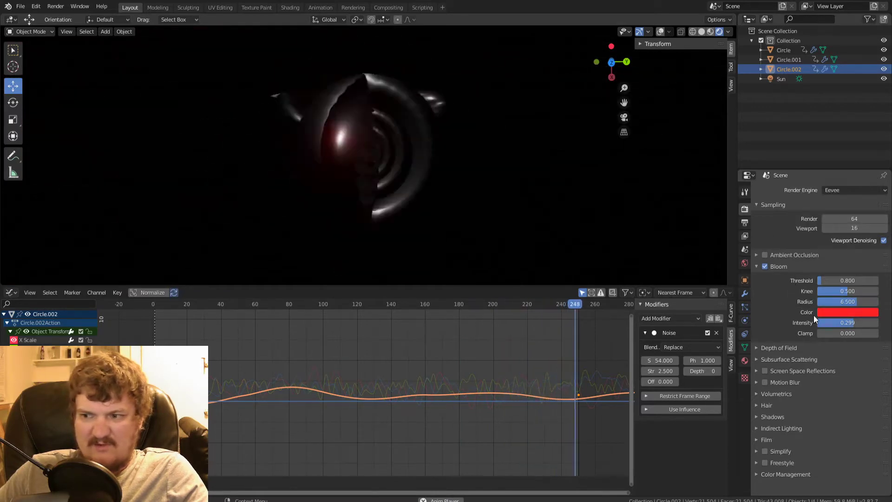
{"action": "left_click", "coordinate": [845, 312]}
{"action": "left_click", "coordinate": [855, 204]}
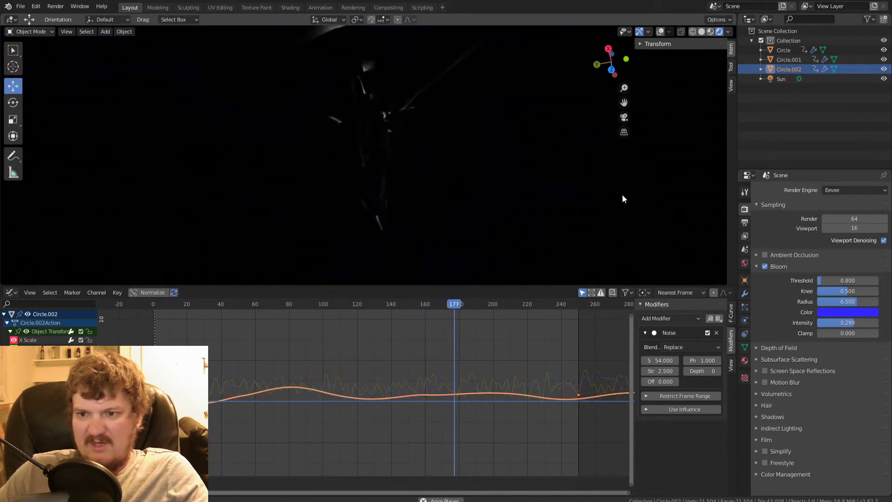
- Switch to solid shading and duplicate Circle.001, scaling the copy down slightly and nudging it up along the Z axis
{"action": "scroll", "coordinate": [394, 125], "scroll_direction": "down", "scroll_amount": 2}
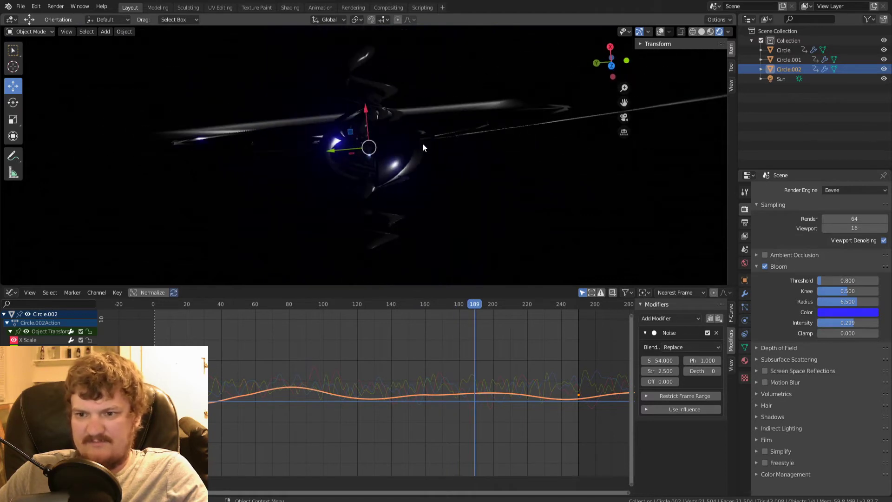
{"action": "mouse_move", "coordinate": [422, 143]}
{"action": "middle_mouse_down"}
{"action": "mouse_move", "coordinate": [453, 159]}
{"action": "mouse_move", "coordinate": [414, 152]}
{"action": "middle_mouse_up"}
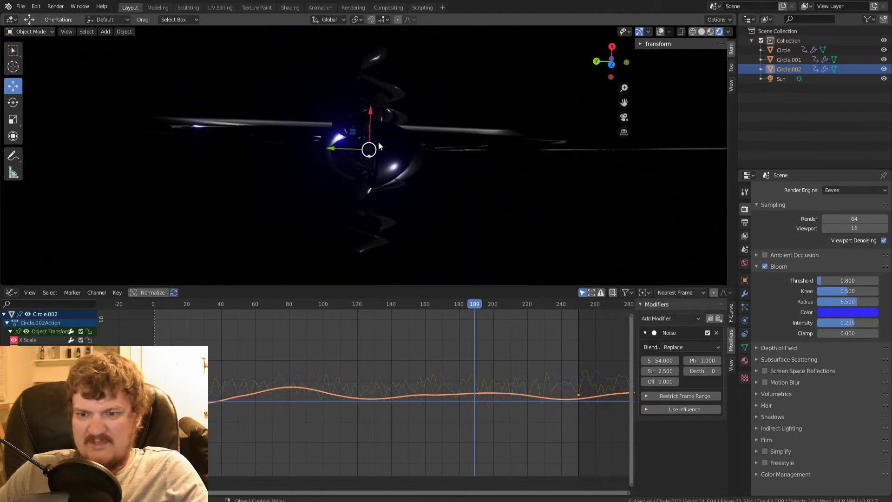
{"action": "left_click", "coordinate": [417, 151]}
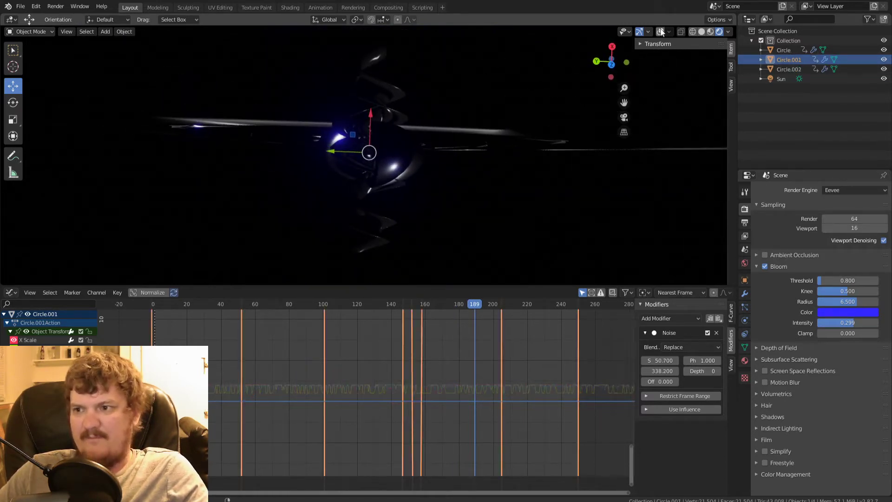
{"action": "left_click", "coordinate": [701, 31]}
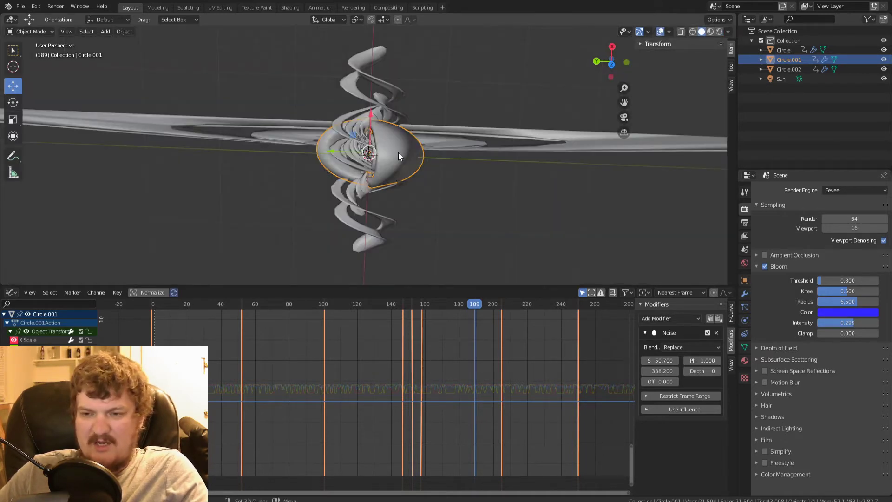
{"action": "key", "text": "s"}
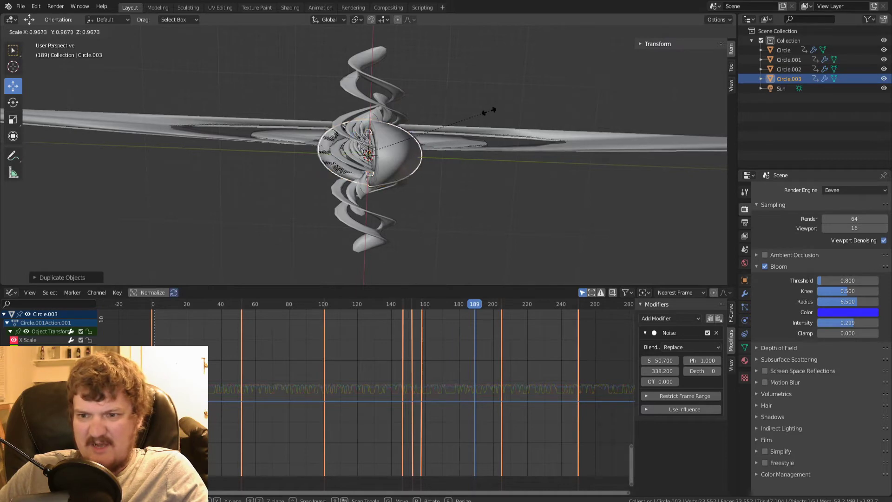
{"action": "middle_click_drag", "start_coordinate": [411, 227], "coordinate": [414, 121]}
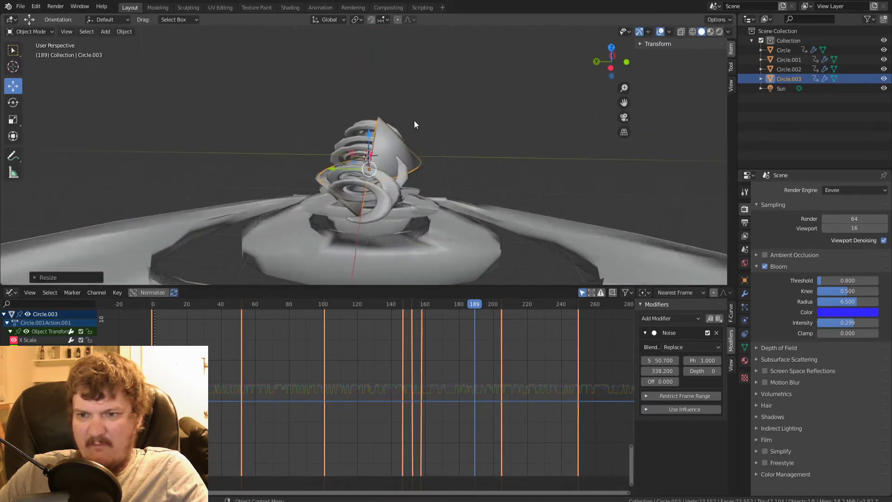
{"action": "left_click_drag", "start_coordinate": [370, 133], "coordinate": [369, 127]}
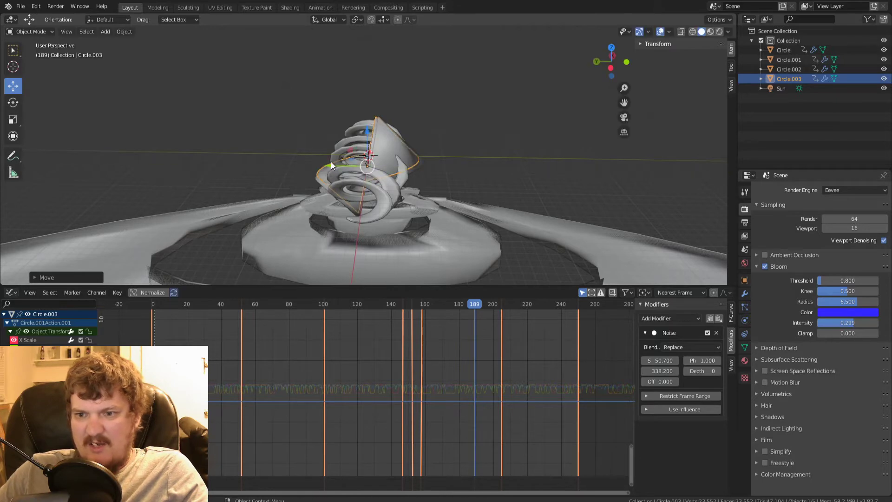
- Replace Circle.003's material with a new Emission material in blue
{"action": "left_click", "coordinate": [744, 359]}
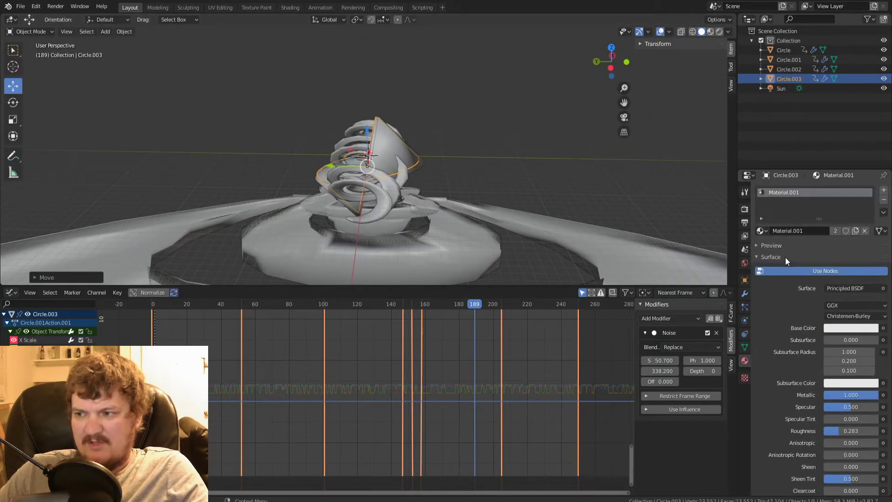
{"action": "left_click", "coordinate": [865, 232]}
{"action": "left_click", "coordinate": [813, 233]}
{"action": "left_click", "coordinate": [840, 288]}
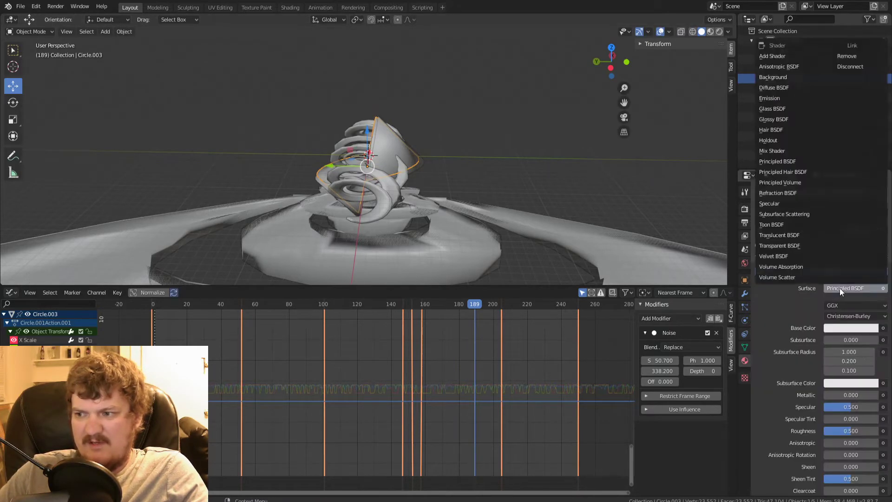
{"action": "left_click", "coordinate": [773, 97]}
{"action": "left_click", "coordinate": [855, 305]}
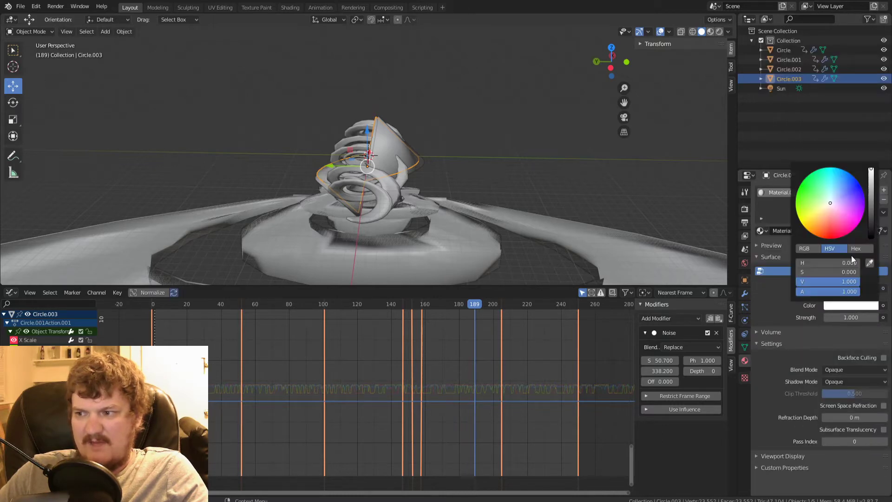
{"action": "left_click", "coordinate": [851, 188]}
- Switch the viewport to rendered shading, deselect the glowing ring, and play the animation briefly
{"action": "middle_click_drag", "start_coordinate": [513, 136], "coordinate": [550, 187]}
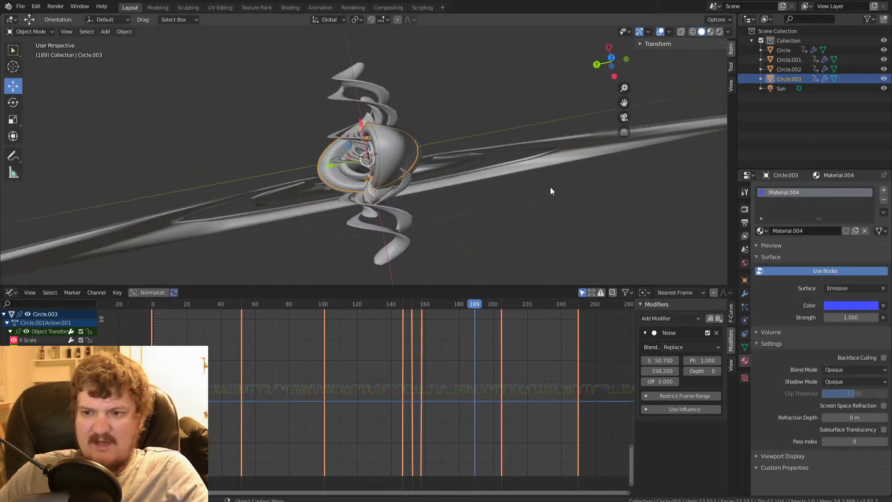
{"action": "left_click", "coordinate": [720, 32]}
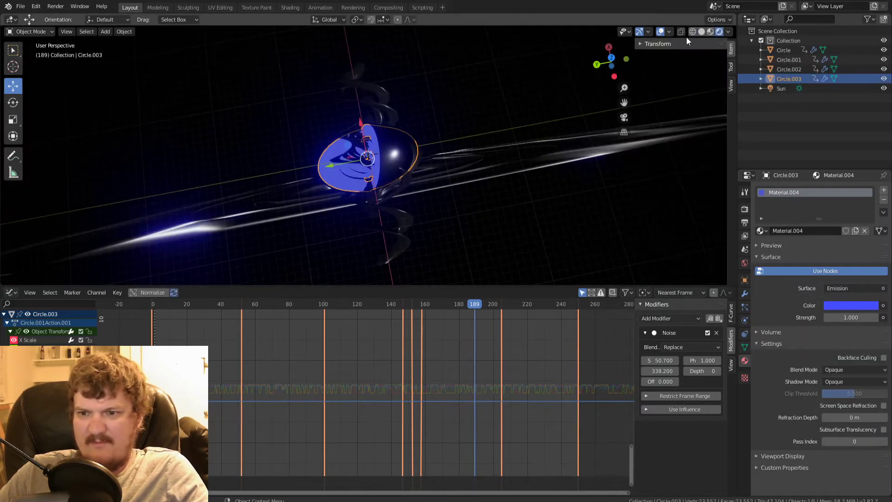
{"action": "left_click", "coordinate": [463, 88]}
{"action": "key", "text": "space"}
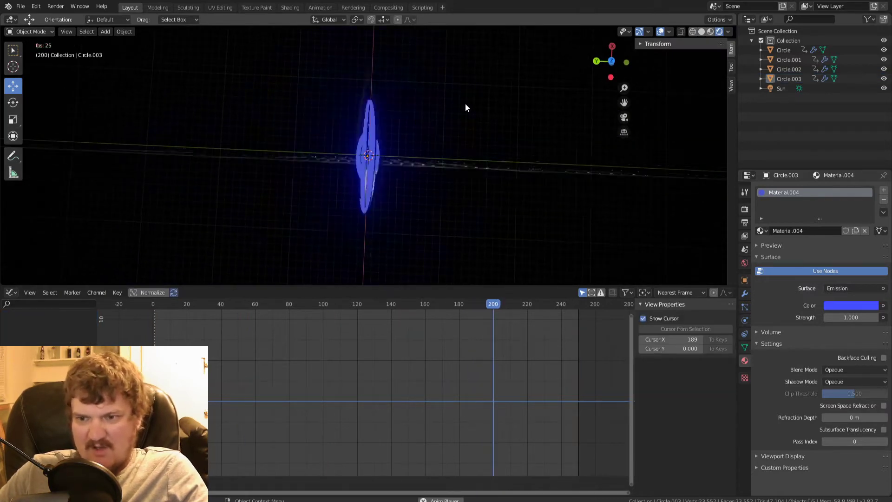
{"action": "key", "text": "space"}
- Lower Circle.003 about 8 m along the Z axis, nudge it slightly along Y, and play the animation
{"action": "middle_click_drag", "start_coordinate": [415, 185], "coordinate": [410, 148]}
{"action": "left_click", "coordinate": [408, 143]}
{"action": "key", "text": "g"}
{"action": "key", "text": "z"}
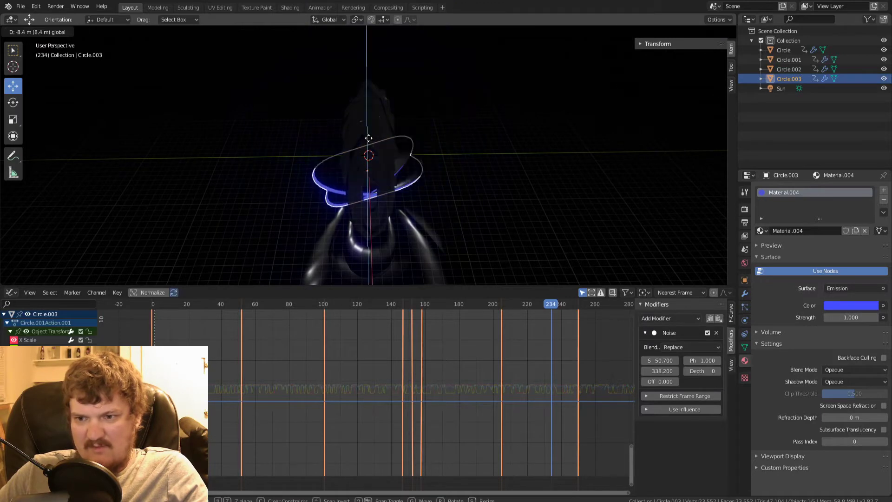
{"action": "left_click", "coordinate": [370, 136]}
{"action": "key", "text": "KP_7"}
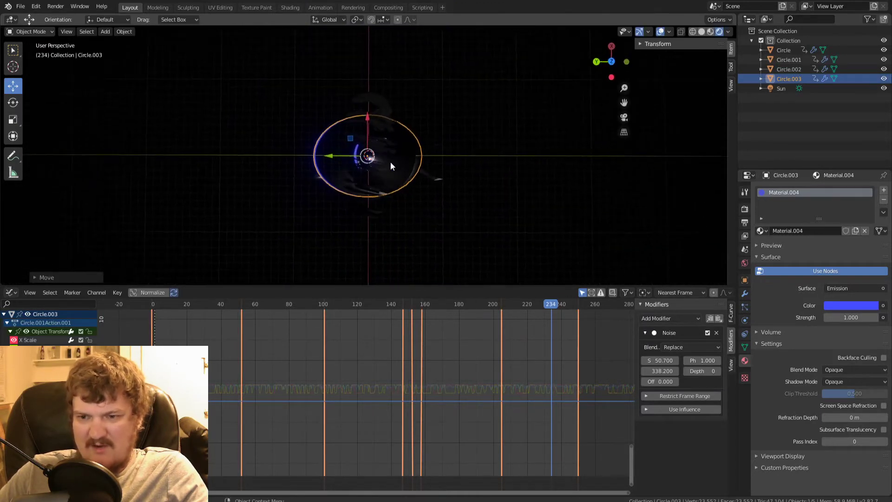
{"action": "left_click_drag", "start_coordinate": [332, 156], "coordinate": [333, 156]}
{"action": "left_click", "coordinate": [332, 156]}
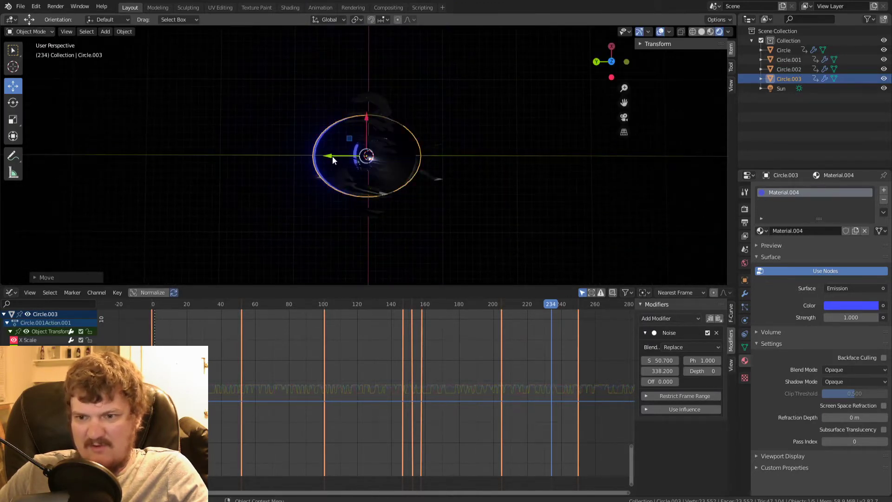
{"action": "key", "text": "space"}
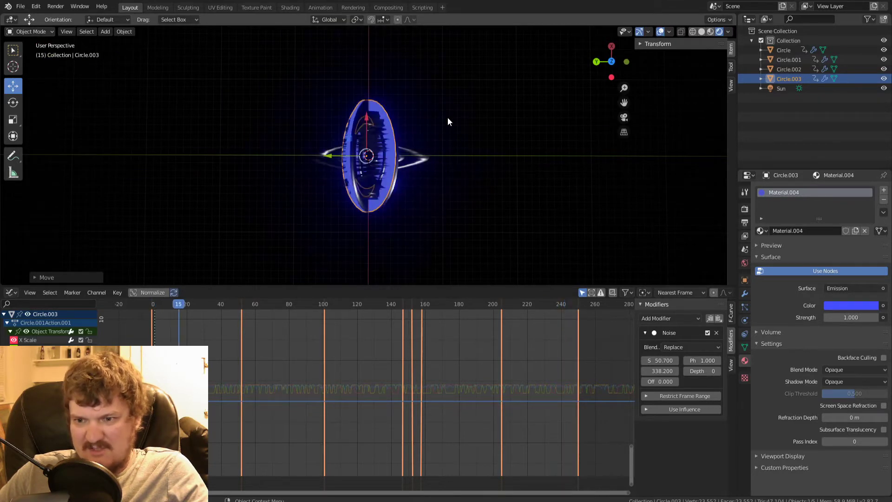
{"action": "key", "text": "space"}
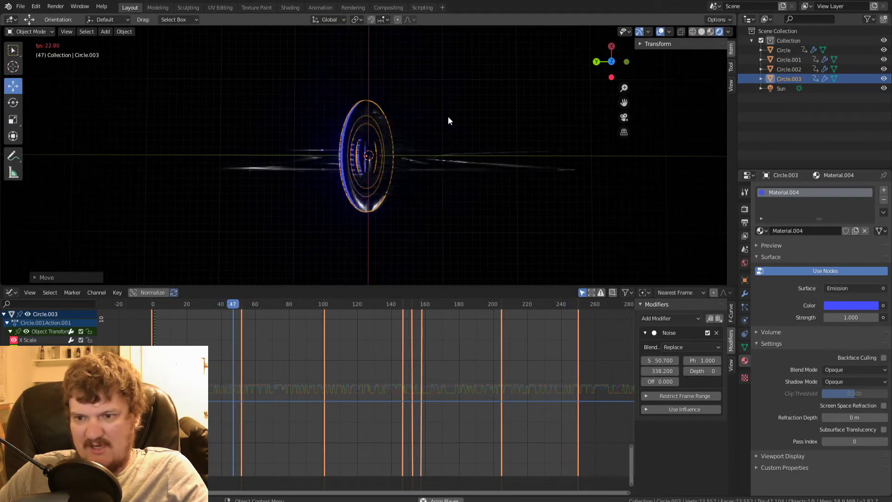
- Duplicate Circle.002, offset the copy slightly, and assign it the blue emission Material.004
{"action": "left_click", "coordinate": [479, 165]}
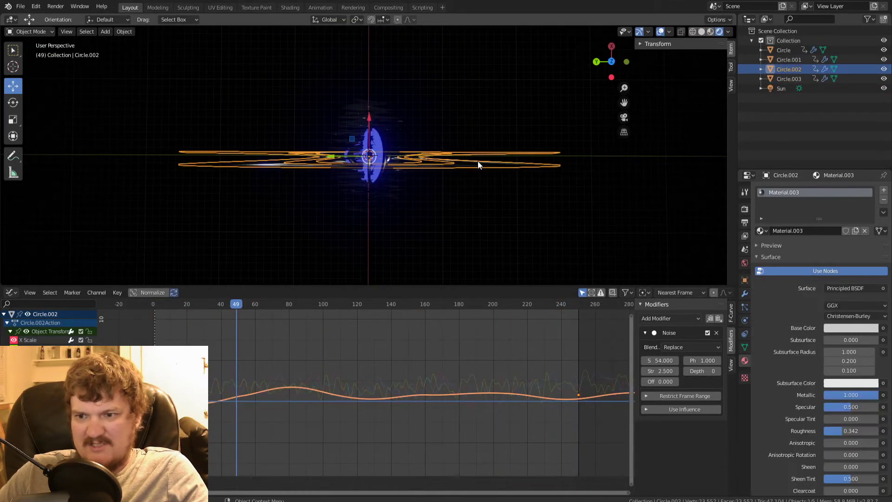
{"action": "key", "text": "shift+d"}
{"action": "right_click", "coordinate": [452, 159]}
{"action": "middle_click_drag", "start_coordinate": [451, 159], "coordinate": [447, 93]}
{"action": "middle_click_drag", "start_coordinate": [418, 149], "coordinate": [384, 154]}
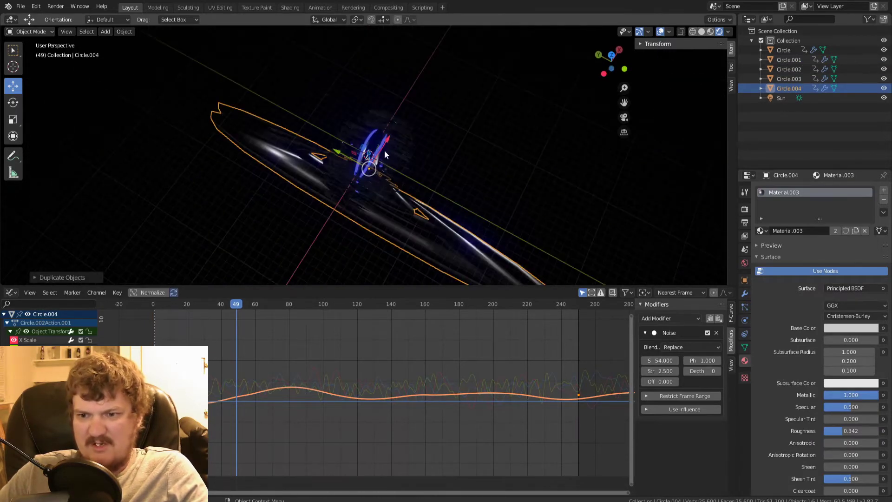
{"action": "left_click_drag", "start_coordinate": [386, 144], "coordinate": [375, 153]}
{"action": "middle_click_drag", "start_coordinate": [375, 153], "coordinate": [378, 129]}
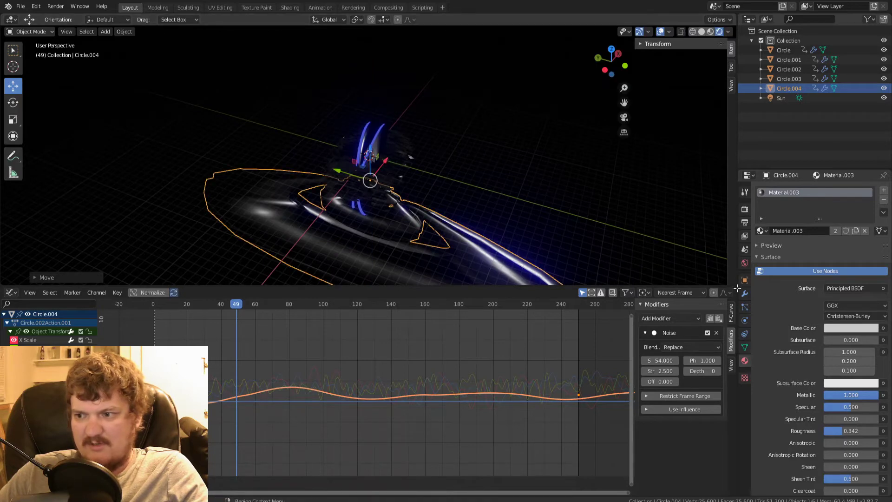
{"action": "left_click", "coordinate": [761, 231]}
{"action": "left_click", "coordinate": [782, 280]}
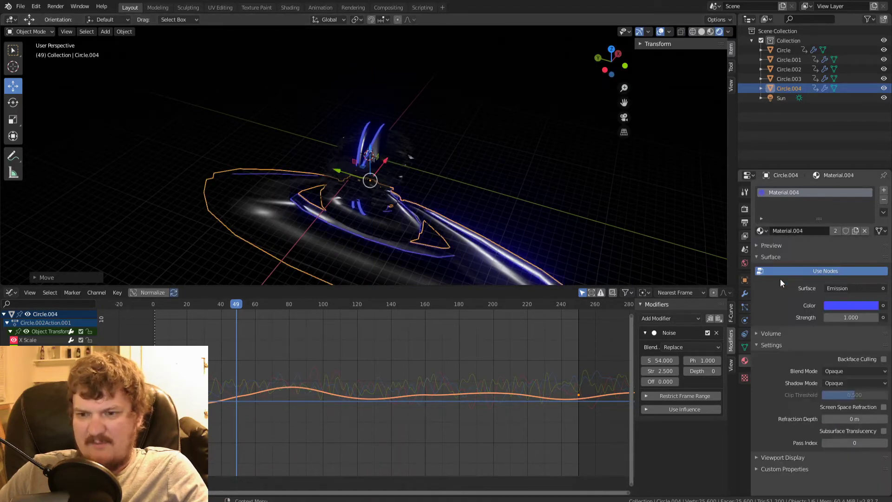
- Duplicate Circle, offset the copy slightly along X and about 2.27 m down along Z, and assign it Material.004
{"action": "middle_click_drag", "start_coordinate": [424, 139], "coordinate": [408, 96]}
{"action": "left_click", "coordinate": [411, 108]}
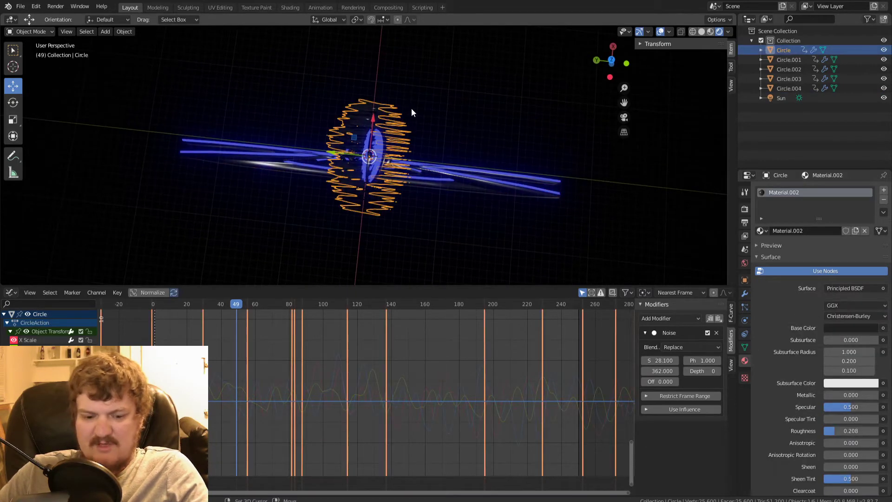
{"action": "key", "text": "shift+d"}
{"action": "right_click", "coordinate": [412, 108]}
{"action": "left_click_drag", "start_coordinate": [373, 122], "coordinate": [374, 118]}
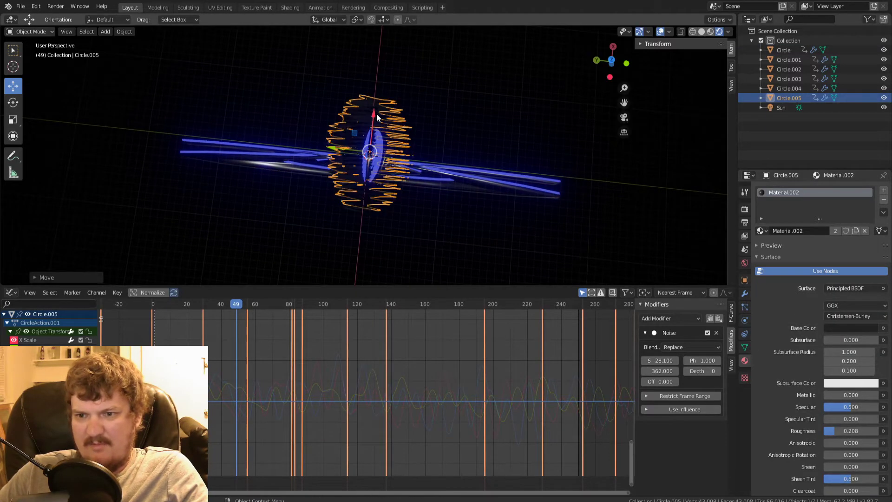
{"action": "middle_click_drag", "start_coordinate": [378, 116], "coordinate": [407, 77]}
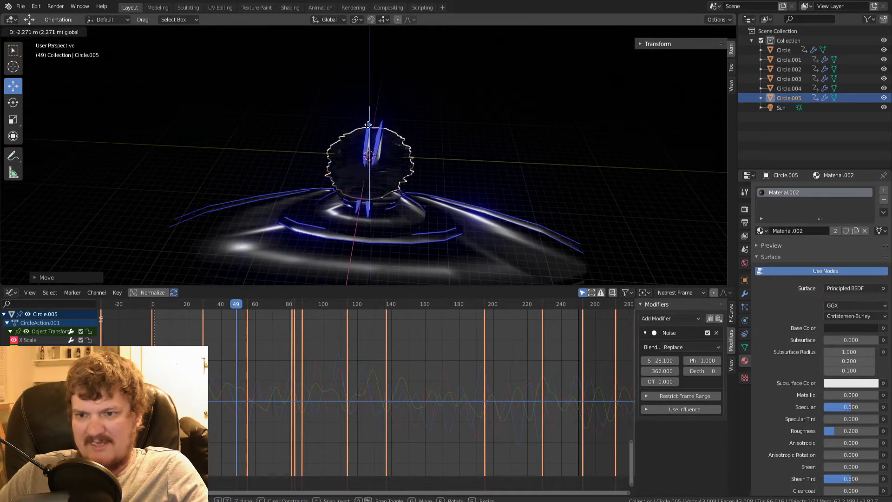
{"action": "left_click", "coordinate": [762, 231]}
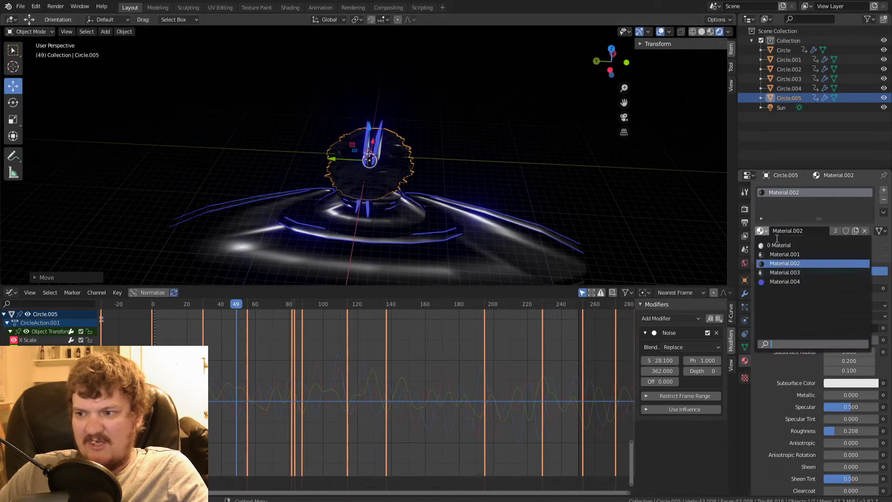
{"action": "left_click", "coordinate": [785, 282]}
{"action": "mouse_move", "coordinate": [470, 185]}
{"action": "middle_mouse_down"}
{"action": "mouse_move", "coordinate": [464, 217]}
{"action": "mouse_move", "coordinate": [466, 174]}
{"action": "middle_mouse_up"}
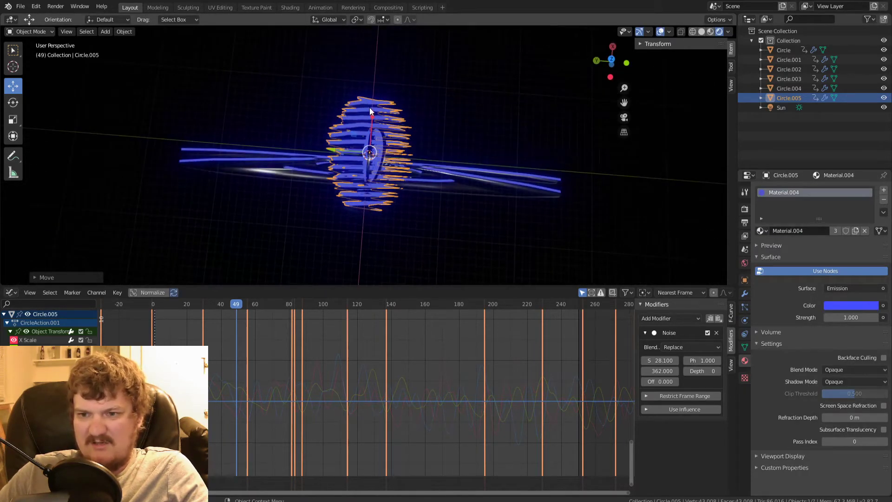
- Nudge the glowing duplicate Circle.005 along X and lower it about 2.1 m along Z
{"action": "left_click_drag", "start_coordinate": [372, 116], "coordinate": [372, 116]}
{"action": "middle_click_drag", "start_coordinate": [379, 117], "coordinate": [388, 79]}
{"action": "left_click_drag", "start_coordinate": [370, 118], "coordinate": [370, 127]}
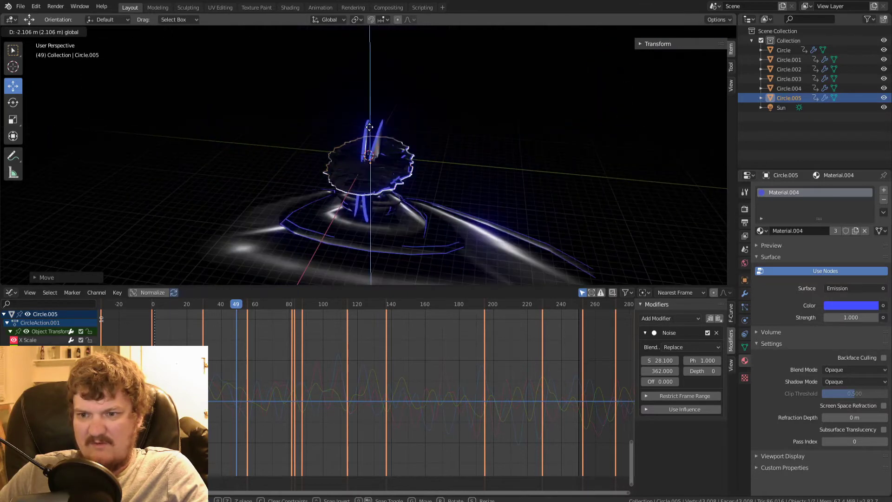
{"action": "mouse_move", "coordinate": [379, 124]}
{"action": "middle_mouse_down"}
{"action": "mouse_move", "coordinate": [416, 185]}
{"action": "mouse_move", "coordinate": [380, 124]}
{"action": "middle_mouse_up"}
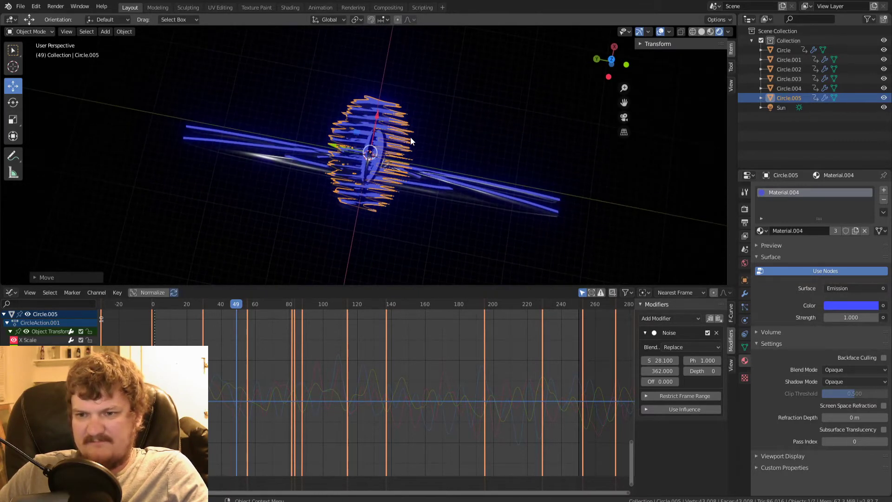
{"action": "middle_click_drag", "start_coordinate": [411, 170], "coordinate": [383, 107]}
{"action": "left_click_drag", "start_coordinate": [383, 107], "coordinate": [368, 138]}
{"action": "middle_click_drag", "start_coordinate": [385, 135], "coordinate": [400, 185]}
- Deselect Circle.005, play the animation while viewing the rings, and stop playback
{"action": "left_click", "coordinate": [417, 85]}
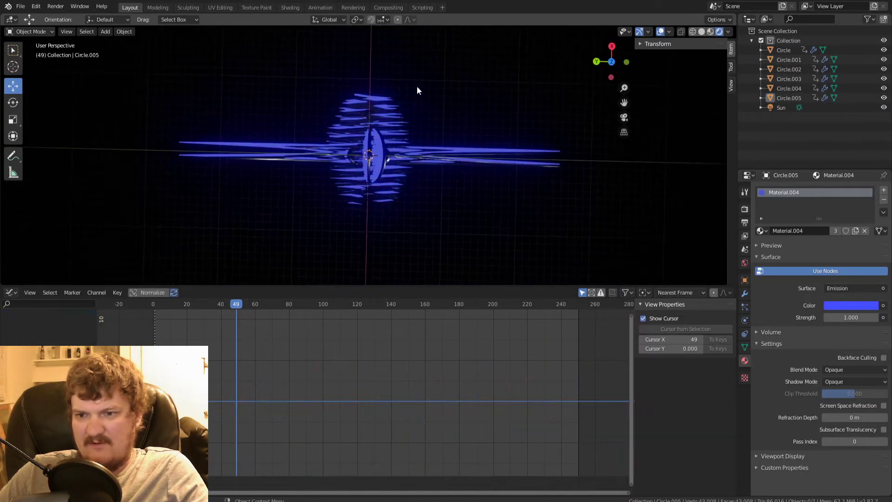
{"action": "key", "text": "space"}
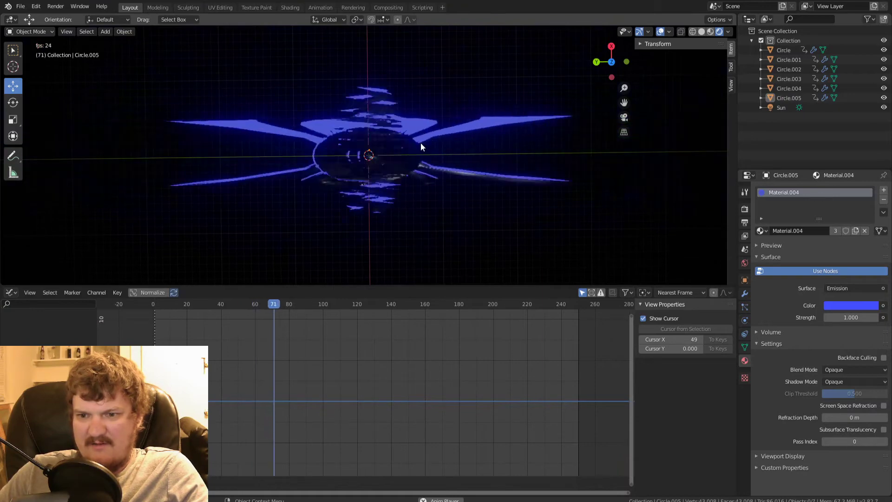
{"action": "middle_click_drag", "start_coordinate": [420, 143], "coordinate": [475, 146]}
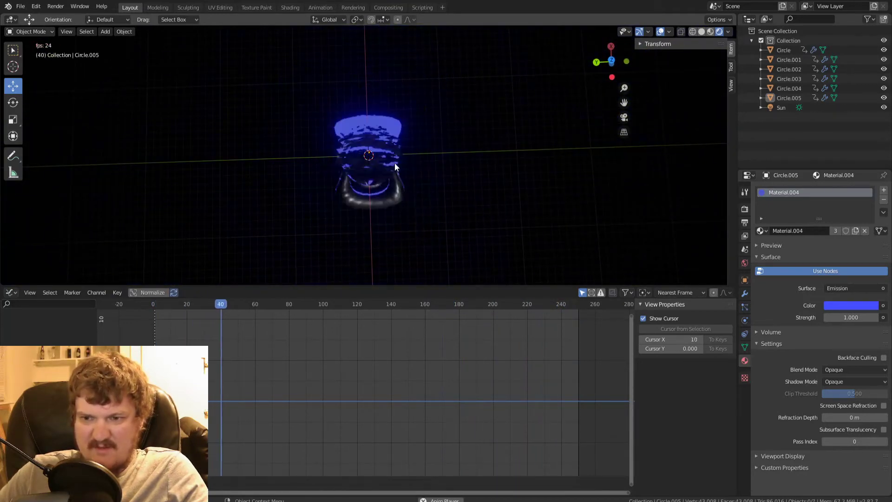
{"action": "key", "text": "space"}
- Select the metallic ring Circle.001 and save the Blender file
{"action": "left_click", "coordinate": [388, 151]}
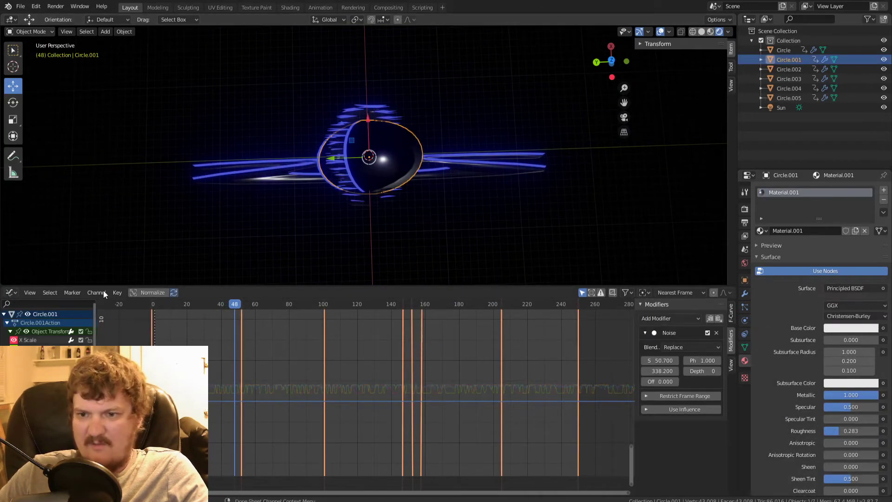
{"action": "left_click", "coordinate": [21, 7]}
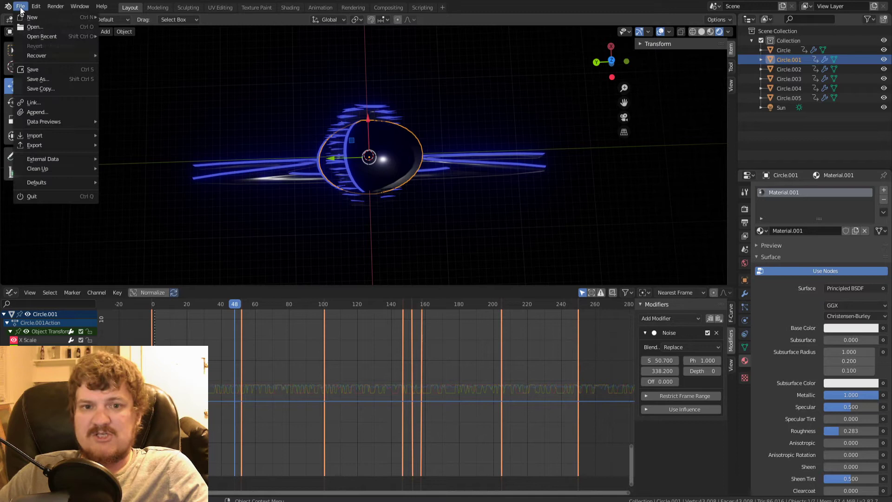
{"action": "left_click", "coordinate": [45, 68]}
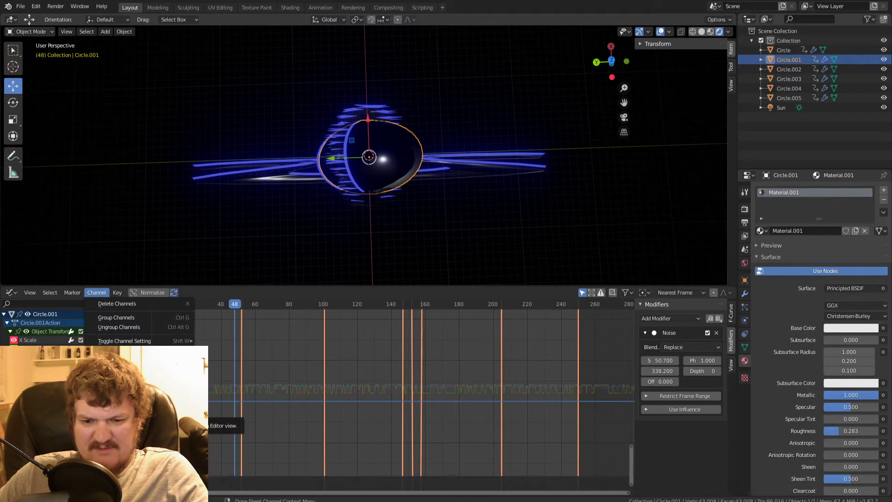
- Bake sound to the noise-driven F-curve of Circle.001 from frame 48 and play the animation to check it
{"action": "left_click", "coordinate": [118, 293]}
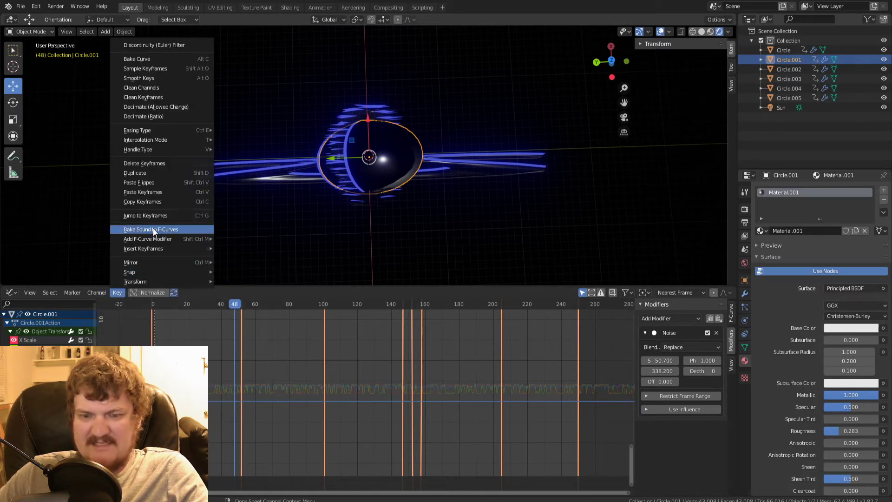
{"action": "left_click", "coordinate": [118, 294]}
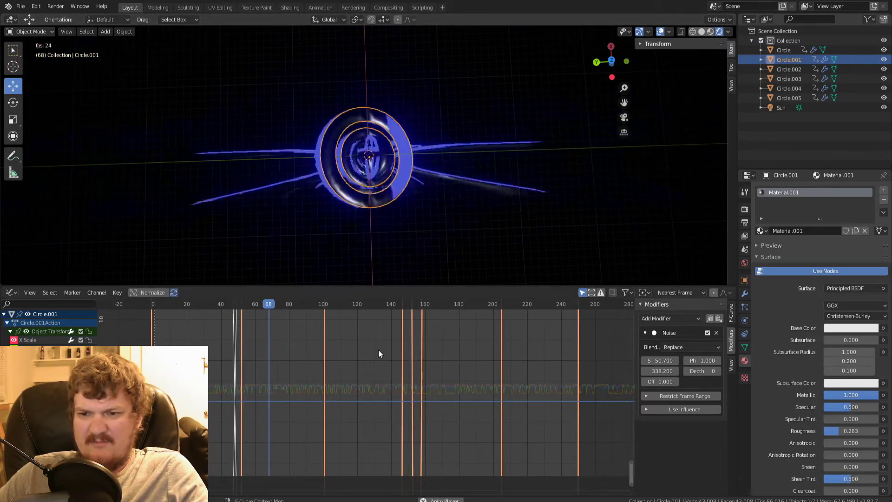
{"action": "key", "text": "Escape"}
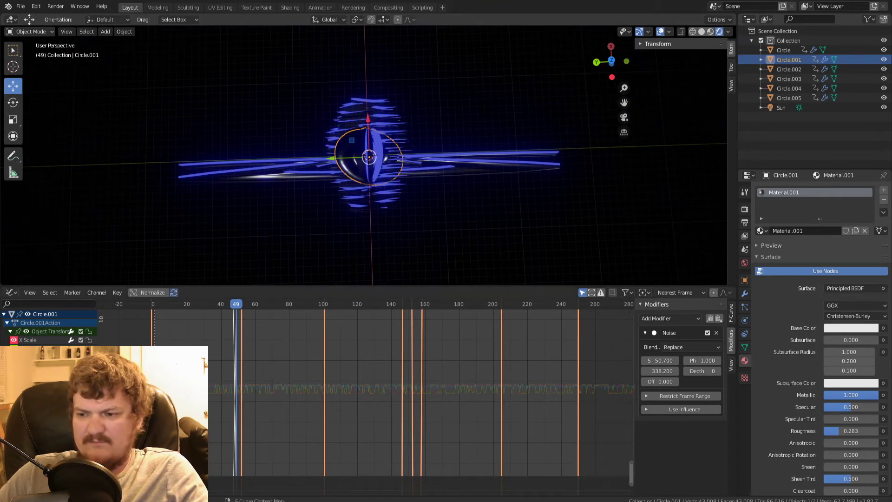
{"action": "scroll", "coordinate": [386, 381], "scroll_direction": "down", "scroll_amount": 10}
{"action": "key", "text": "space"}
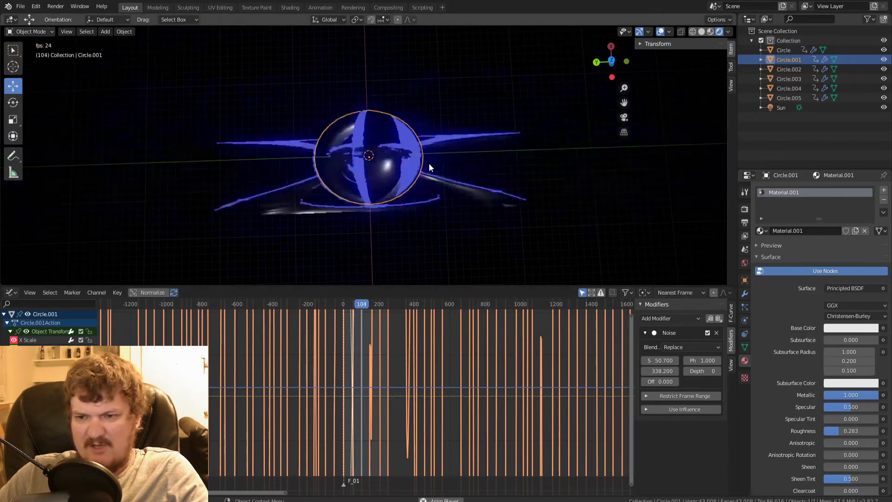
{"action": "key", "text": "space"}
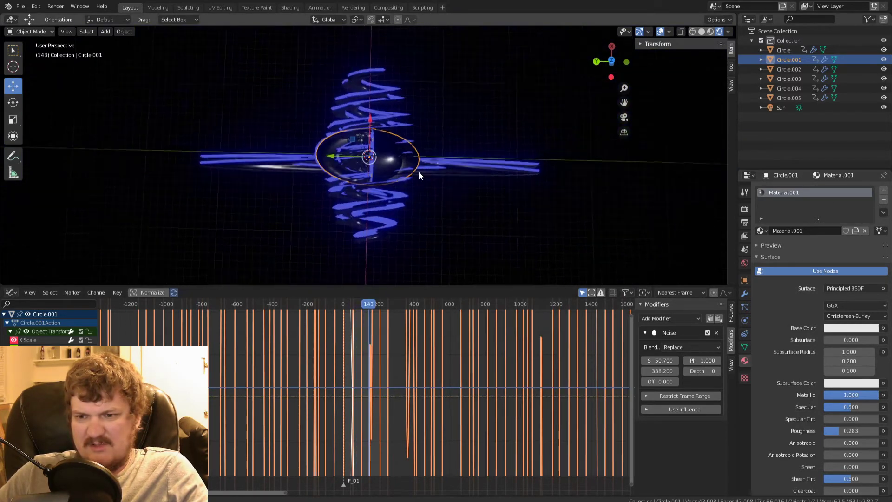
{"action": "middle_click_drag", "start_coordinate": [419, 173], "coordinate": [425, 171]}
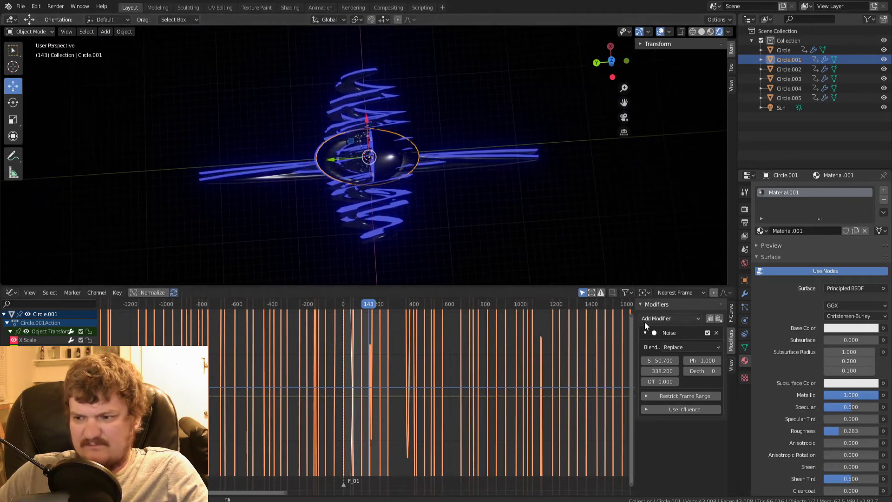
- Remove the Noise modifier from Circle.001's sound-baked F-curve, play the animation, and move to frame 133
{"action": "left_click", "coordinate": [716, 332]}
{"action": "key", "text": "space"}
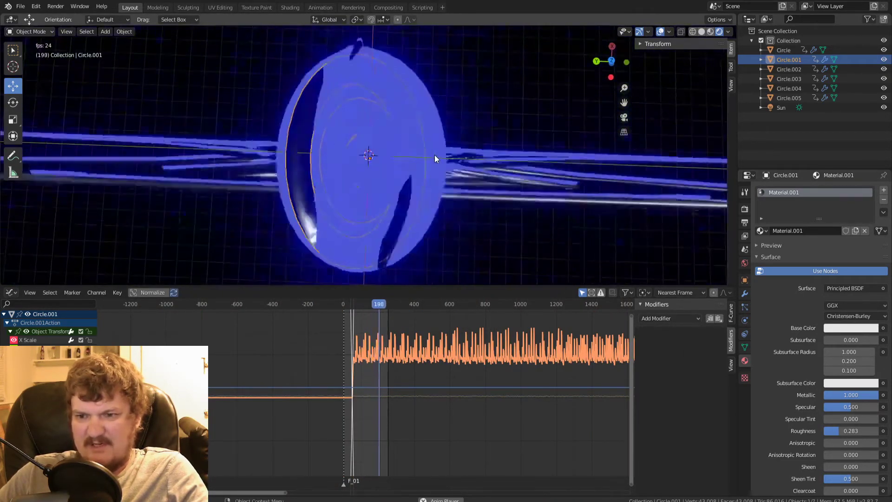
{"action": "key", "text": "space"}
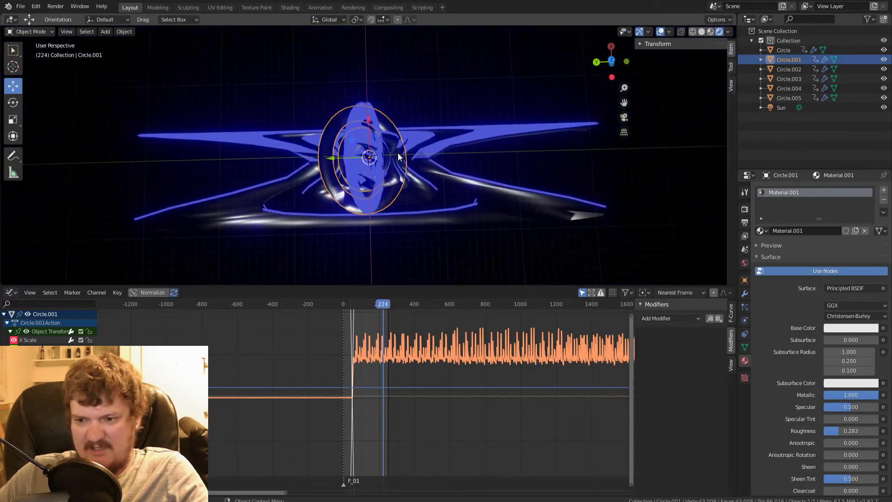
{"action": "key", "text": "space"}
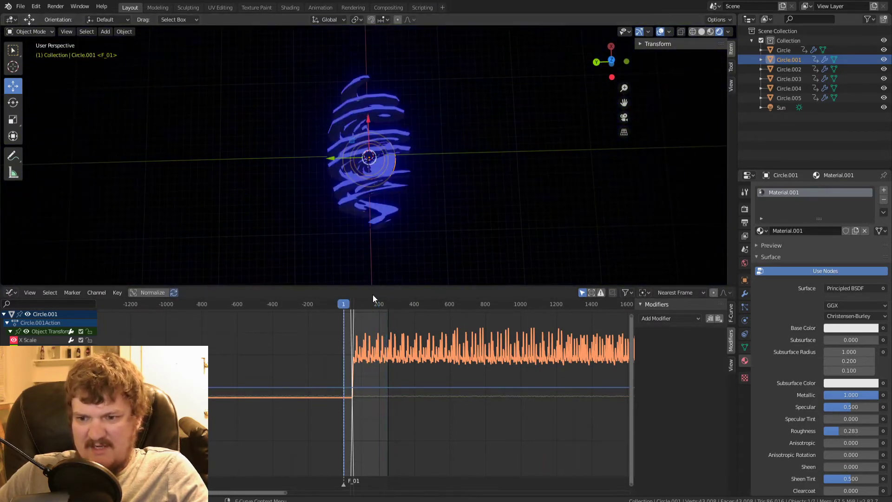
{"action": "left_click_drag", "start_coordinate": [359, 306], "coordinate": [367, 306]}
{"action": "left_click", "coordinate": [119, 293]}
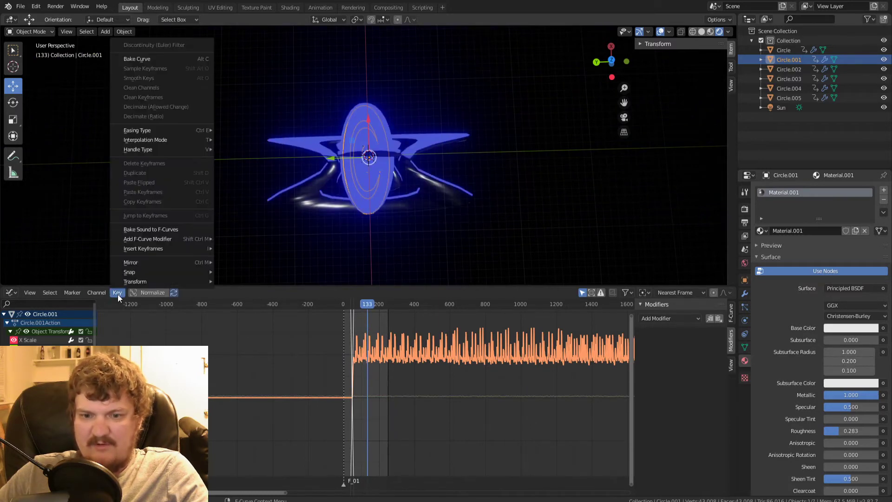
{"action": "left_click", "coordinate": [32, 341]}
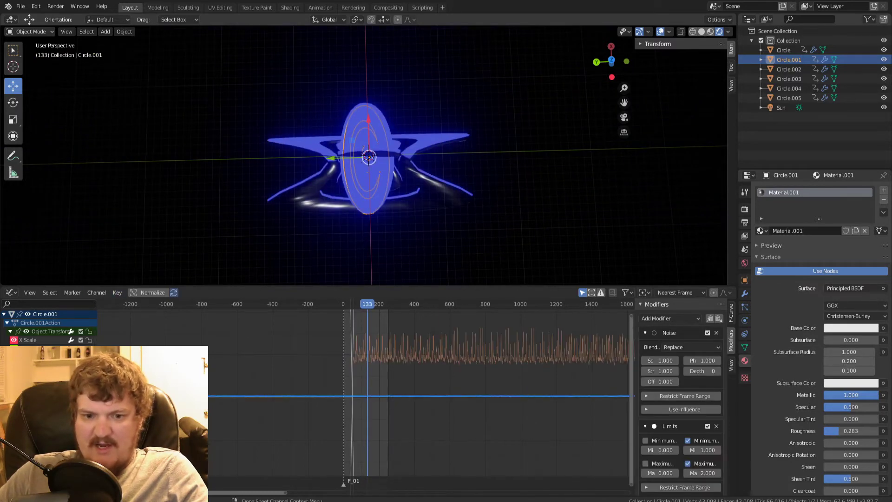
{"action": "left_click", "coordinate": [28, 348]}
{"action": "left_click", "coordinate": [28, 340]}
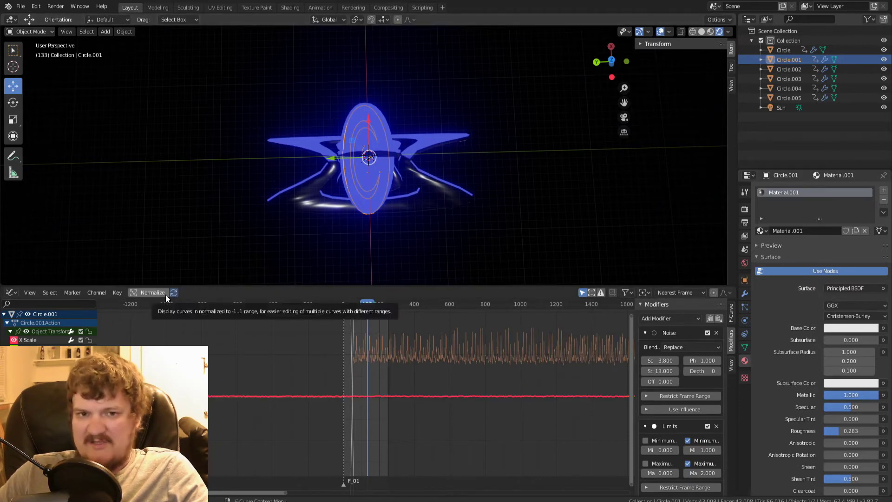
- Select Circle.003, show Material.004 in the Shader Editor, and keyframe its emission color at frame 133
{"action": "left_click", "coordinate": [388, 129]}
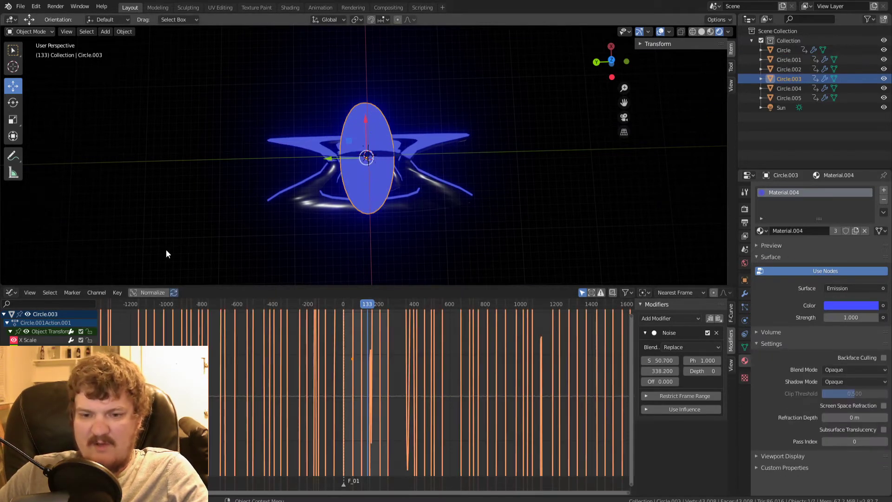
{"action": "left_click", "coordinate": [12, 293]}
{"action": "left_click", "coordinate": [34, 359]}
{"action": "scroll", "coordinate": [304, 419], "scroll_direction": "up", "scroll_amount": 2}
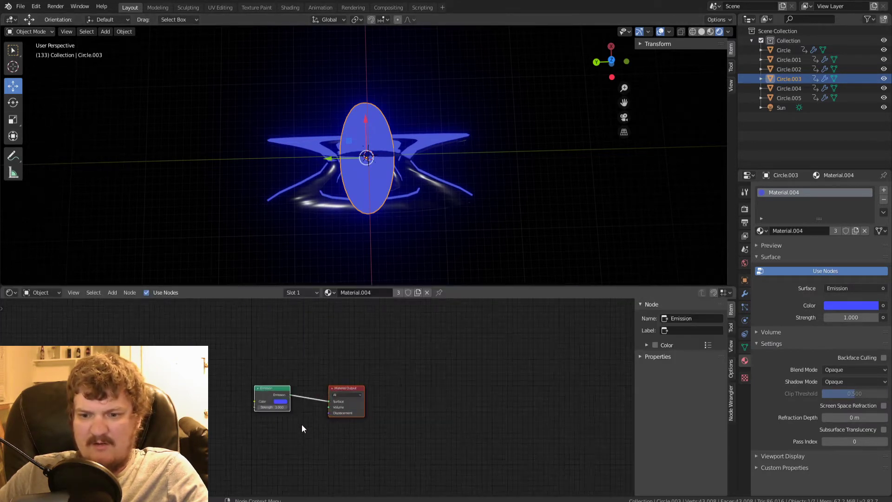
{"action": "middle_click_drag", "start_coordinate": [322, 416], "coordinate": [358, 360]}
{"action": "scroll", "coordinate": [350, 363], "scroll_direction": "up", "scroll_amount": 1}
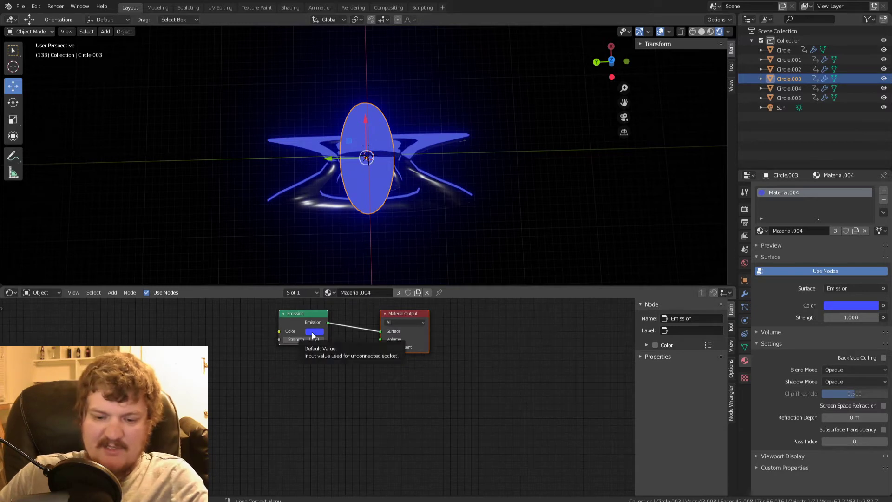
- Return the lower area to the Graph Editor and bake sound to the green channel of Material.004's emission color from frame 0
{"action": "left_click", "coordinate": [9, 293]}
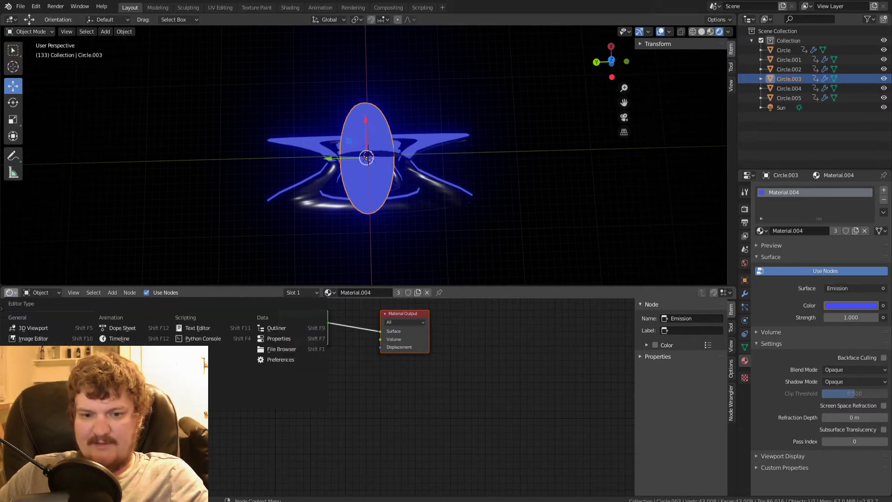
{"action": "left_click", "coordinate": [121, 349]}
{"action": "scroll", "coordinate": [244, 341], "scroll_direction": "down", "scroll_amount": 8}
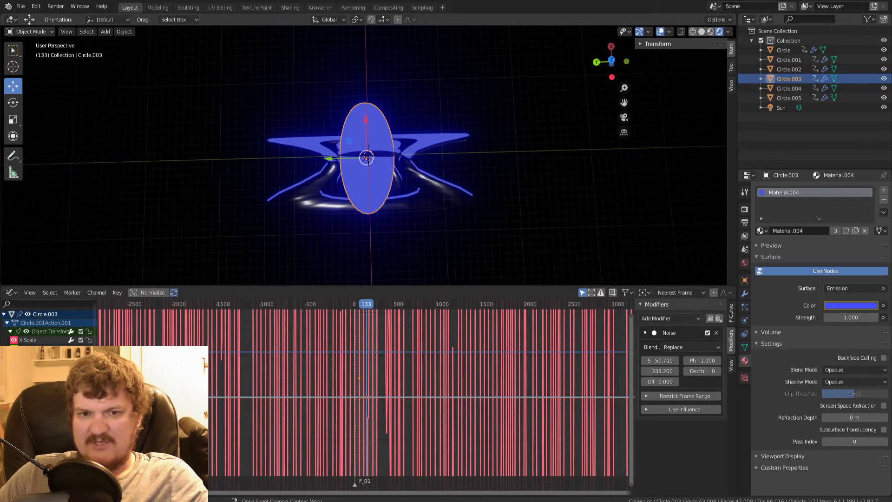
{"action": "left_click", "coordinate": [41, 366]}
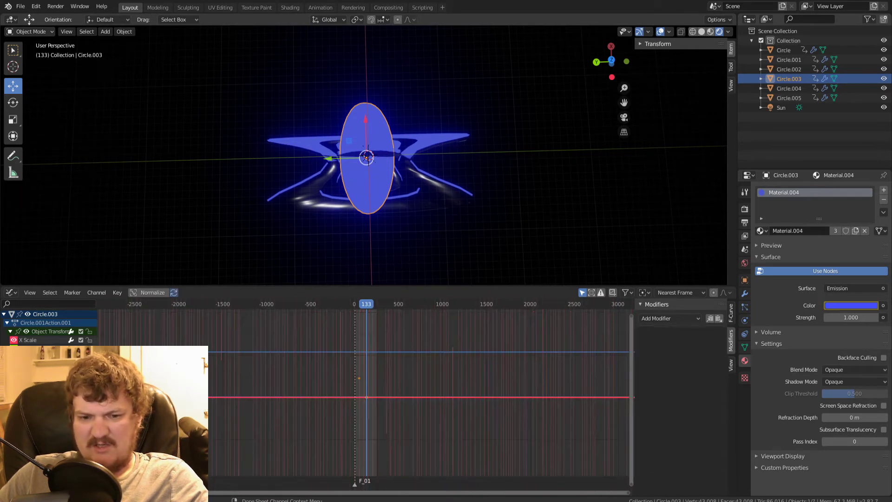
{"action": "left_click", "coordinate": [42, 374]}
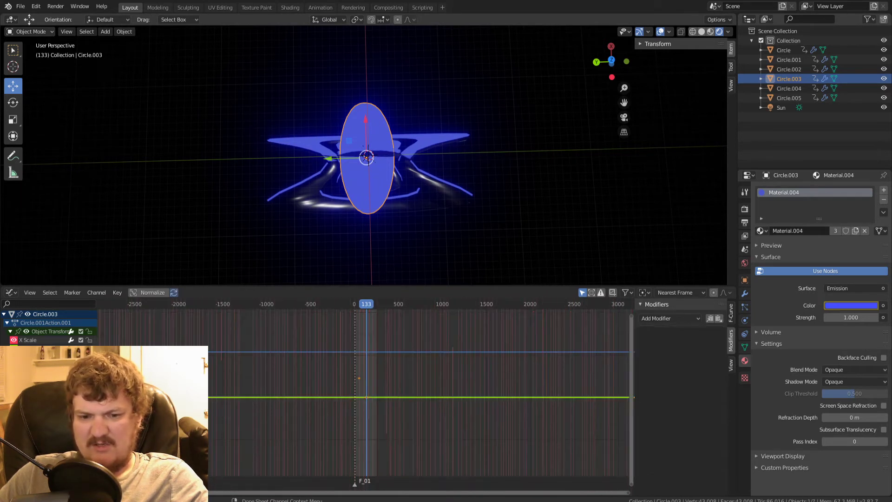
{"action": "left_click", "coordinate": [115, 292]}
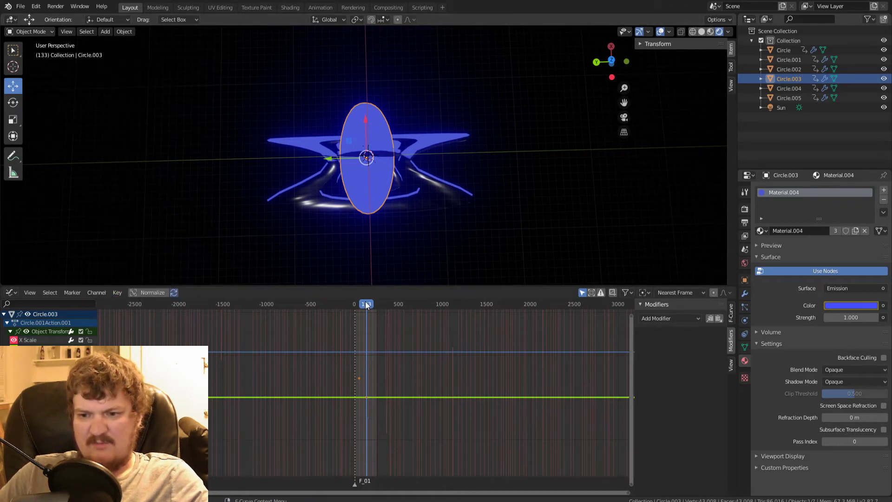
{"action": "left_click", "coordinate": [355, 304]}
{"action": "left_click", "coordinate": [117, 293]}
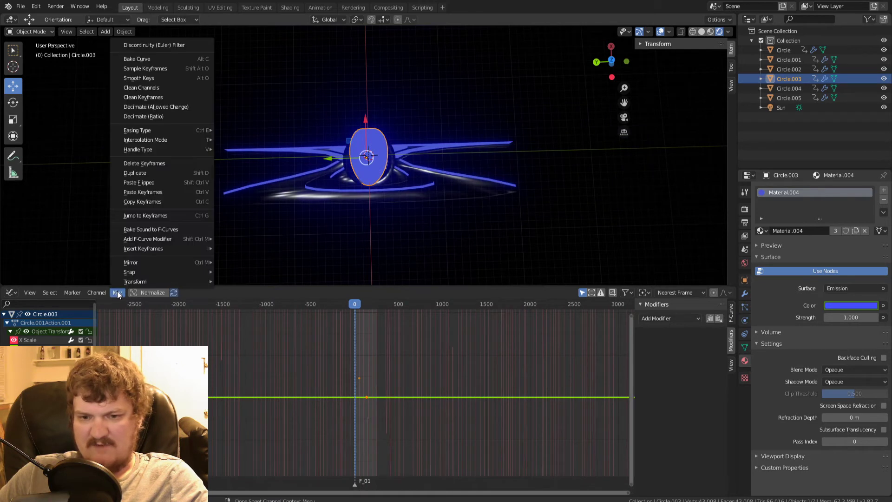
{"action": "left_click", "coordinate": [163, 230]}
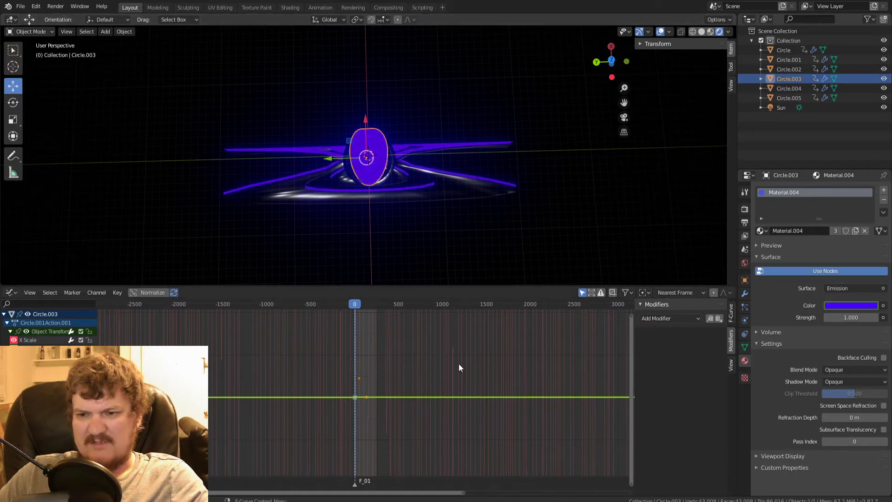
- Play and scrub the animation to check the emission color's reaction to the sound, and return to frame 0
{"action": "key", "text": "space"}
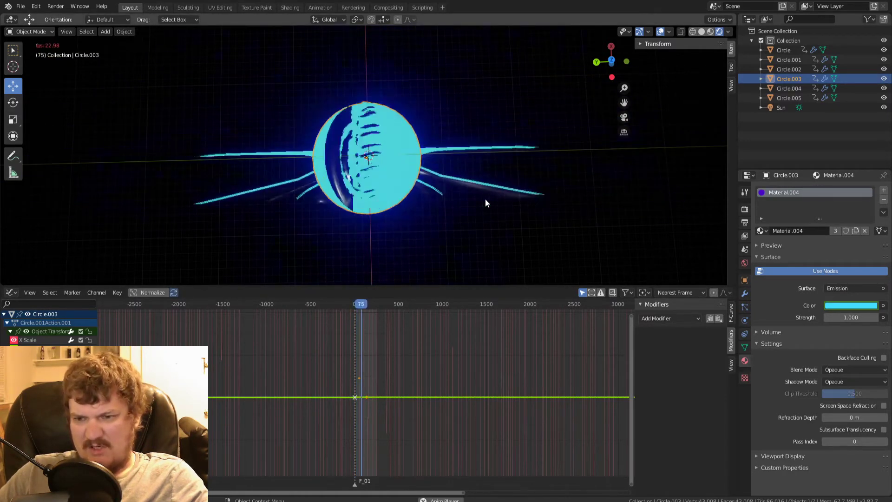
{"action": "mouse_move", "coordinate": [365, 303]}
{"action": "left_mouse_down"}
{"action": "mouse_move", "coordinate": [377, 304]}
{"action": "mouse_move", "coordinate": [353, 304]}
{"action": "left_mouse_up"}
{"action": "key", "text": "space"}
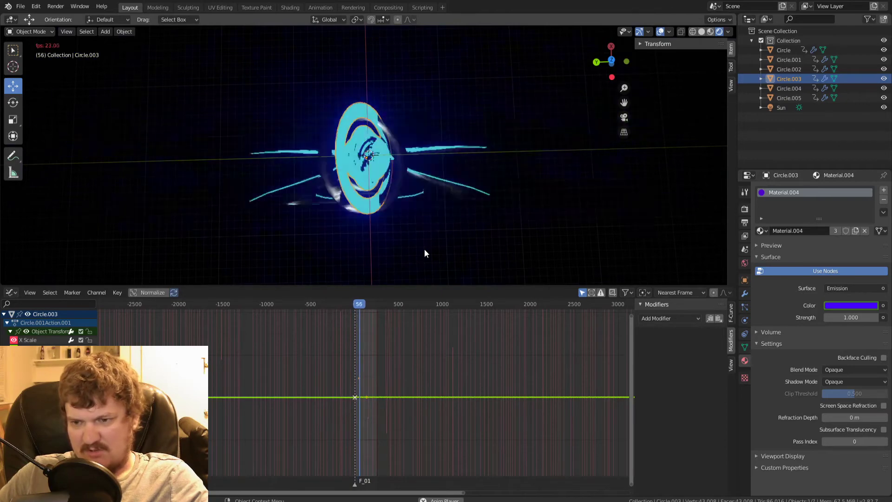
{"action": "key", "text": "space"}
{"action": "mouse_move", "coordinate": [360, 307]}
{"action": "left_mouse_down"}
{"action": "mouse_move", "coordinate": [355, 302]}
{"action": "mouse_move", "coordinate": [371, 302]}
{"action": "mouse_move", "coordinate": [359, 303]}
{"action": "left_mouse_up"}
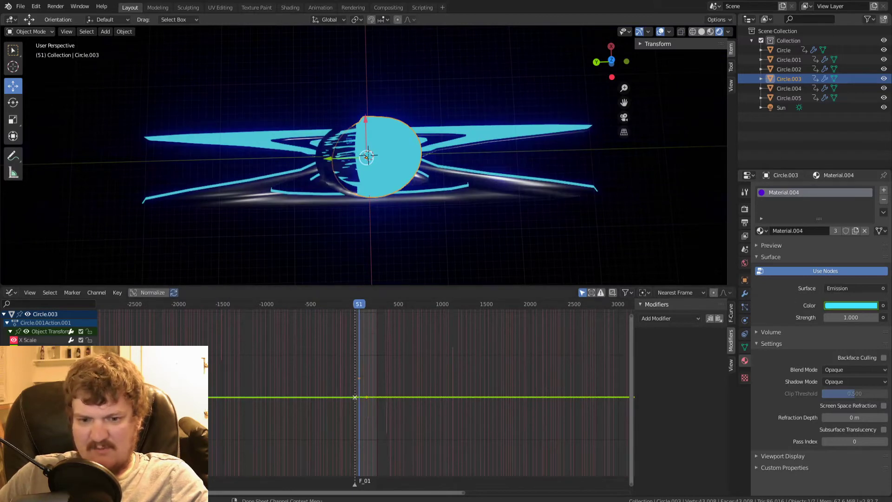
{"action": "mouse_move", "coordinate": [358, 307]}
{"action": "left_mouse_down"}
{"action": "mouse_move", "coordinate": [367, 305]}
{"action": "mouse_move", "coordinate": [336, 305]}
{"action": "mouse_move", "coordinate": [373, 310]}
{"action": "mouse_move", "coordinate": [341, 304]}
{"action": "mouse_move", "coordinate": [366, 305]}
{"action": "mouse_move", "coordinate": [354, 305]}
{"action": "left_mouse_up"}
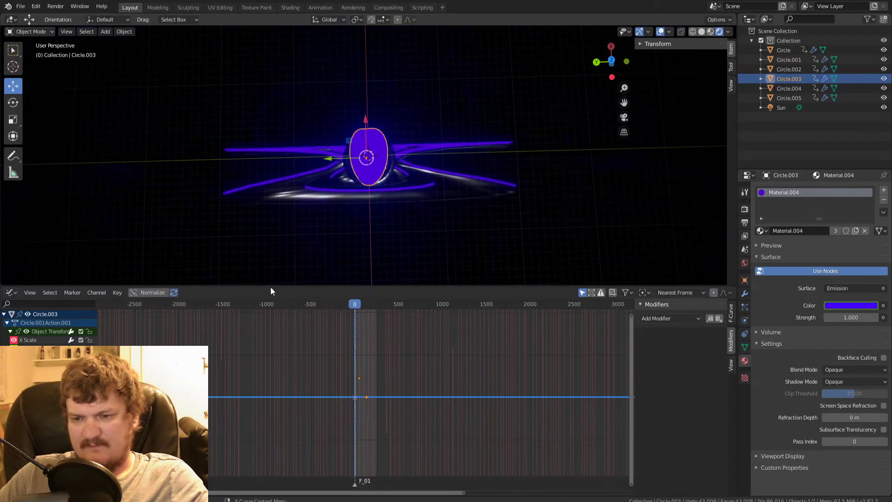
- Show Material.004 in the Shader Editor in the upper area and add a ColorRamp node connected to the Emission node's color
{"action": "left_click", "coordinate": [13, 19]}
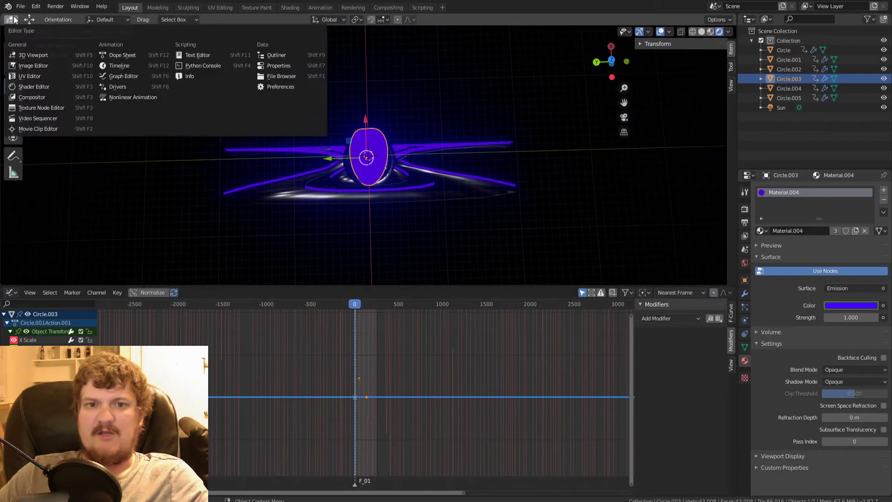
{"action": "left_click", "coordinate": [34, 87]}
{"action": "scroll", "coordinate": [278, 158], "scroll_direction": "up", "scroll_amount": 3}
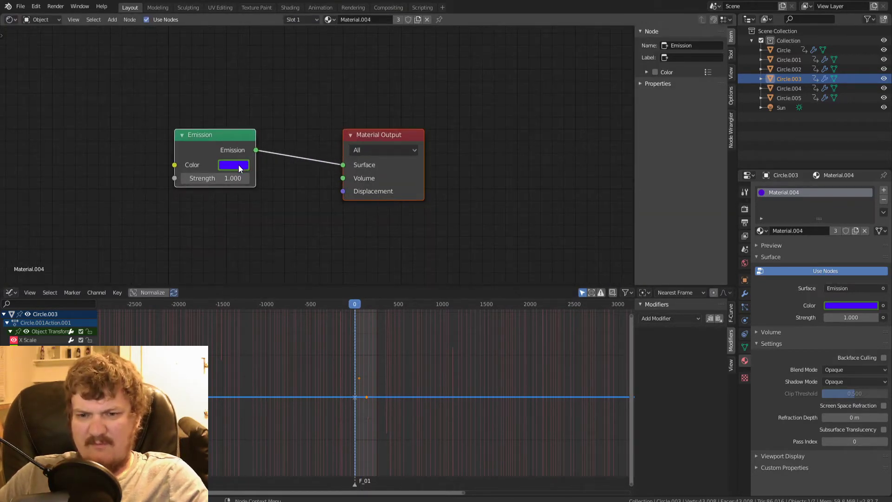
{"action": "key", "text": "shift+a"}
{"action": "mouse_move", "coordinate": [110, 246]}
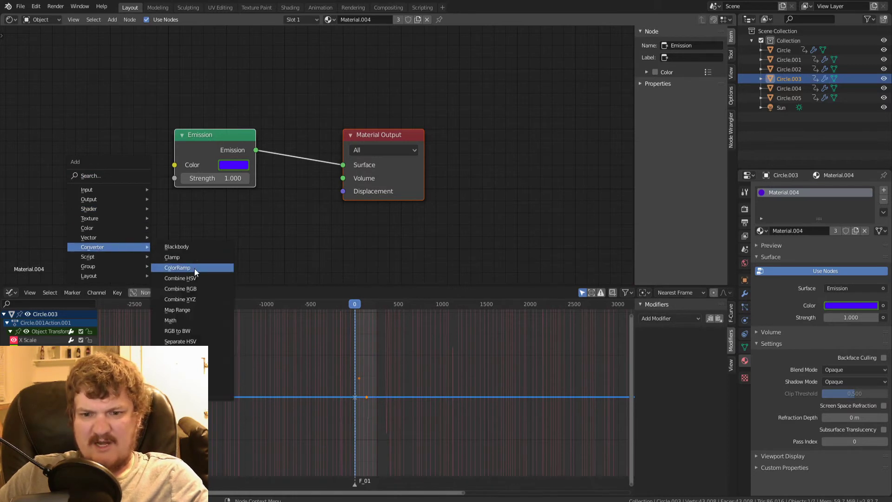
{"action": "left_click", "coordinate": [177, 267]}
{"action": "left_click", "coordinate": [163, 143]}
{"action": "left_click_drag", "start_coordinate": [166, 150], "coordinate": [174, 165]}
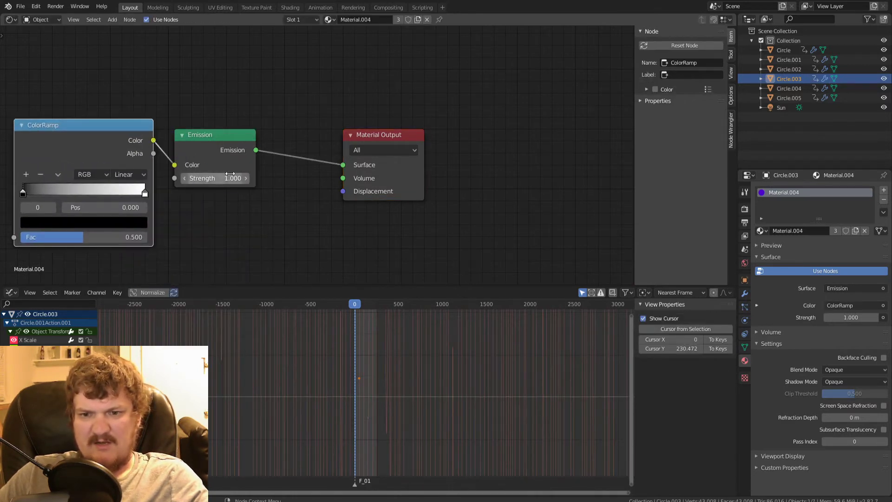
- Set the ColorRamp's first stop to blue and its last stop to cyan
{"action": "left_click", "coordinate": [58, 224]}
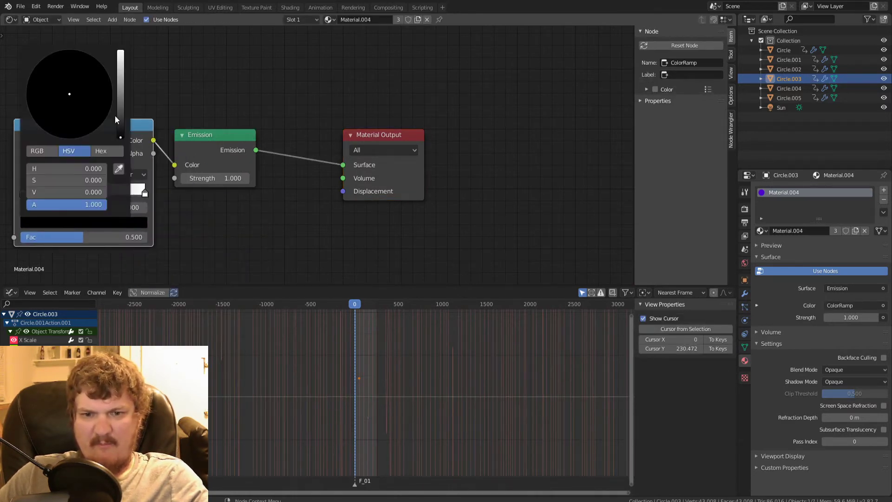
{"action": "left_click_drag", "start_coordinate": [121, 99], "coordinate": [107, 72]}
{"action": "left_click", "coordinate": [144, 194]}
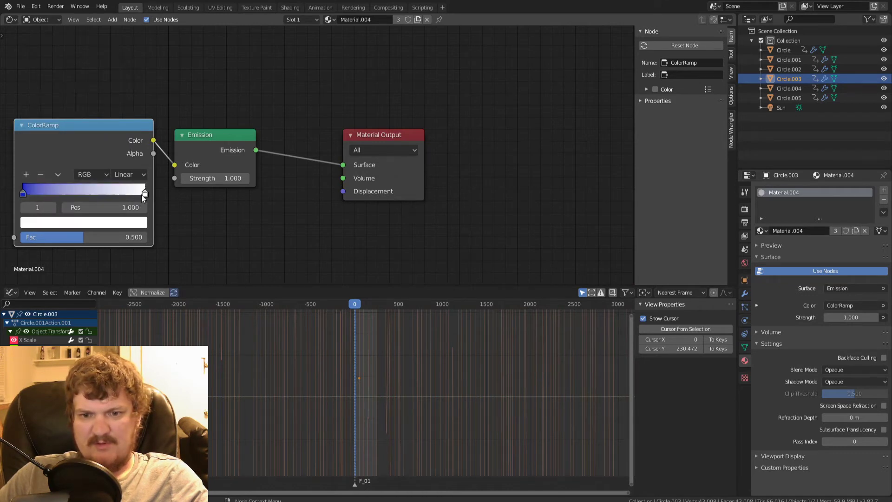
{"action": "left_click", "coordinate": [133, 223]}
{"action": "left_click", "coordinate": [95, 89]}
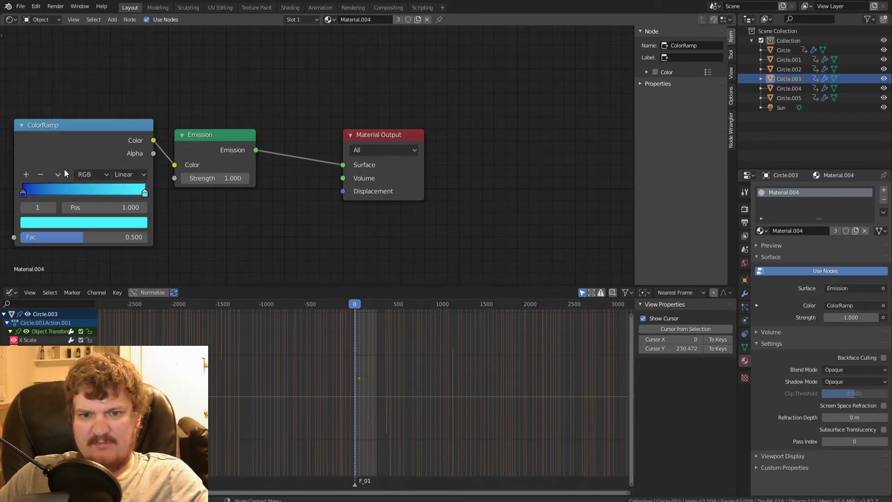
- Change the ColorRamp's color mode to HSV with Far interpolation
{"action": "left_click", "coordinate": [94, 174]}
{"action": "left_click", "coordinate": [130, 201]}
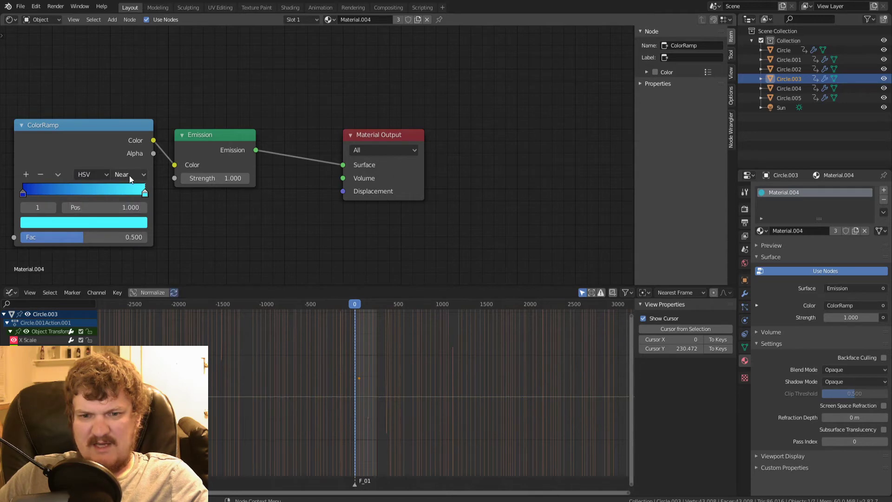
{"action": "left_click", "coordinate": [129, 175]}
{"action": "left_click", "coordinate": [133, 201]}
- Return the upper area to the 3D Viewport and briefly play the animation to check the ramp color on the rings
{"action": "left_click", "coordinate": [10, 20]}
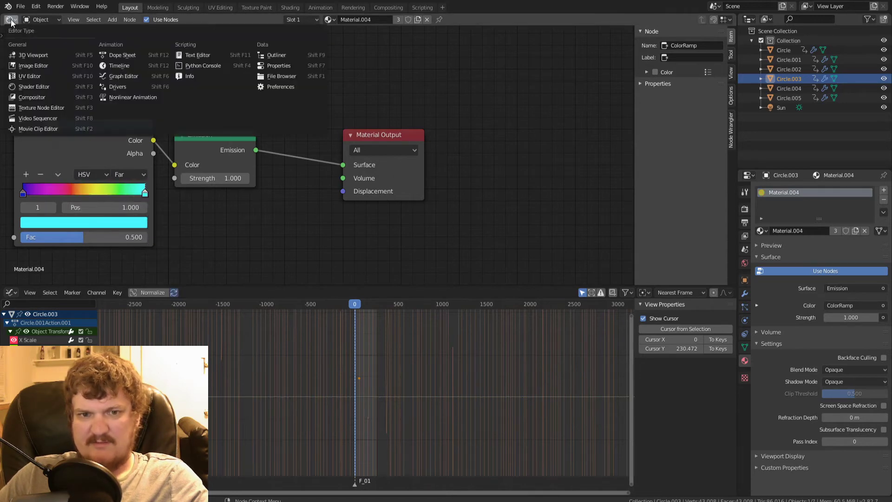
{"action": "left_click", "coordinate": [36, 57]}
{"action": "scroll", "coordinate": [395, 151], "scroll_direction": "up", "scroll_amount": 5}
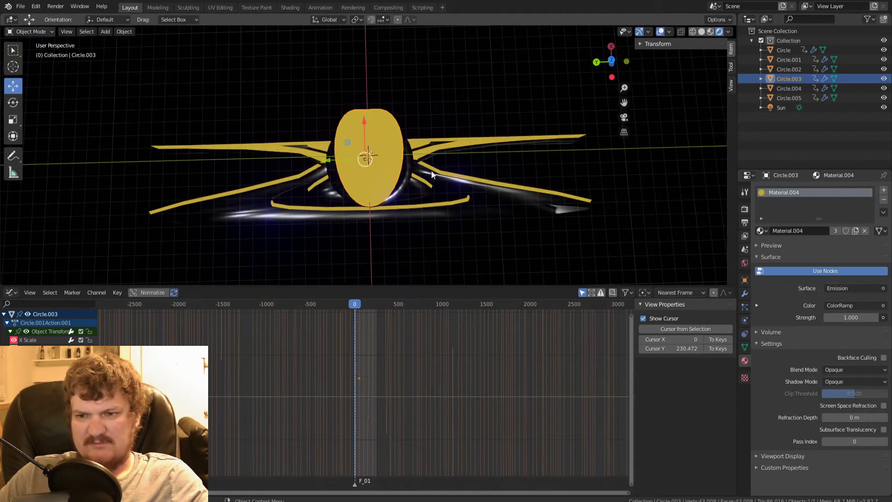
{"action": "key", "text": "space"}
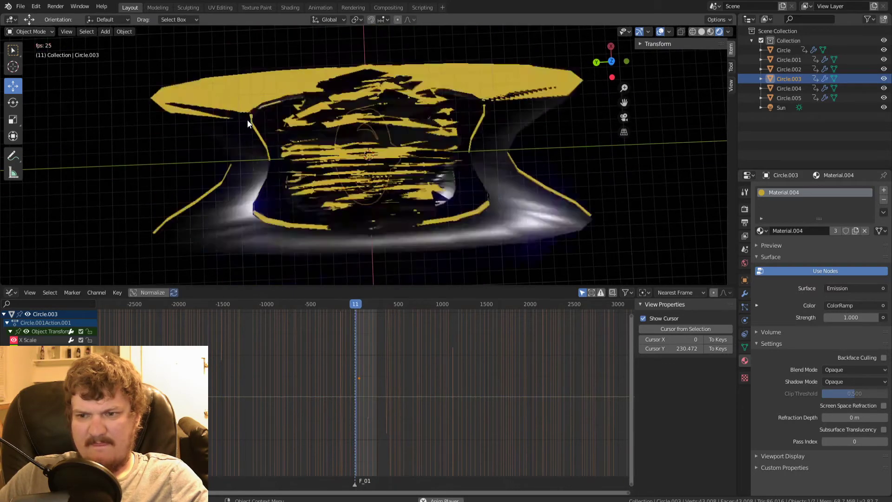
{"action": "key", "text": "space"}
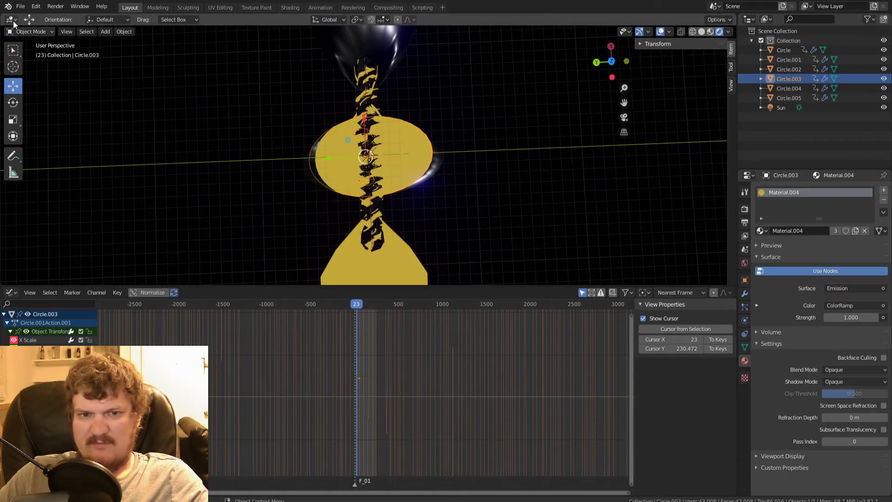
{"action": "left_click", "coordinate": [11, 20]}
{"action": "left_click", "coordinate": [28, 87]}
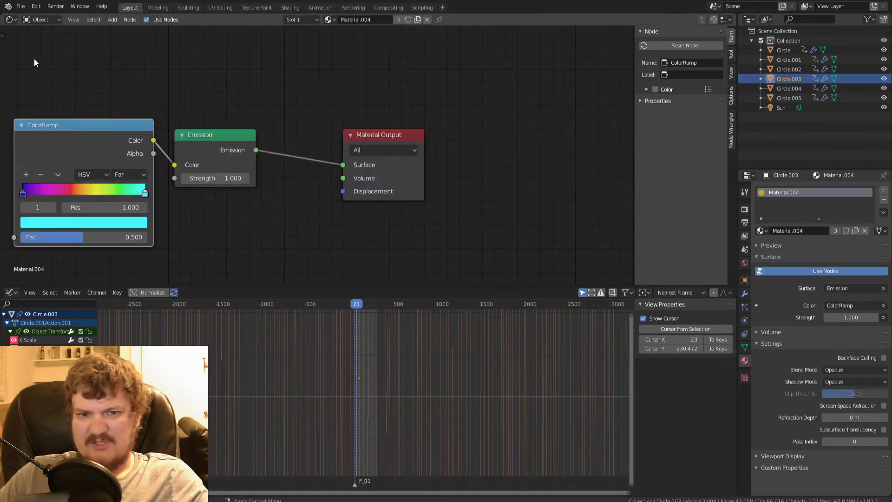
{"action": "left_click", "coordinate": [11, 19]}
{"action": "left_click", "coordinate": [28, 55]}
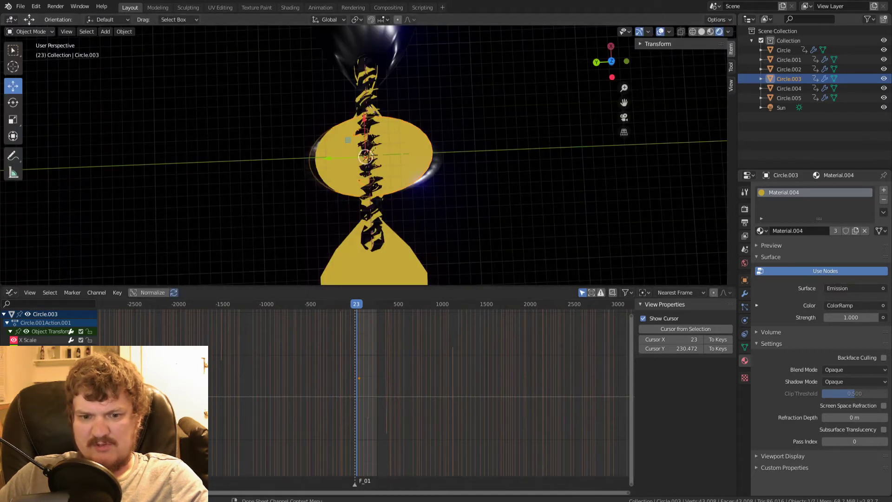
{"action": "left_click", "coordinate": [28, 340]}
{"action": "left_click", "coordinate": [29, 356]}
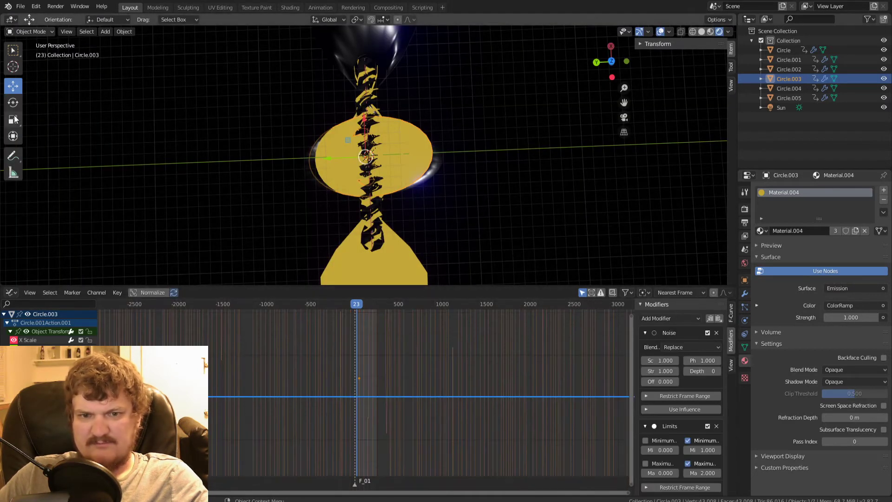
{"action": "left_click", "coordinate": [13, 20]}
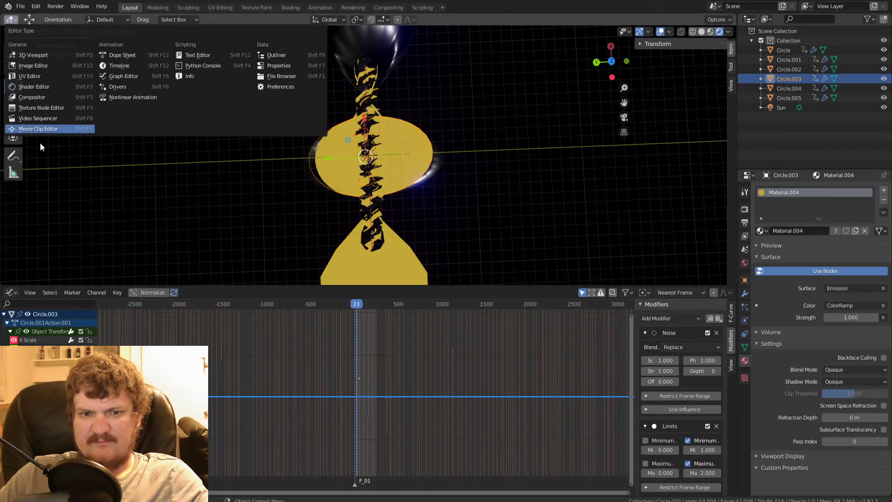
- Split the 3D Viewport vertically and show the Shader Editor with the ColorRamp node beside the rendered view
{"action": "left_click_drag", "start_coordinate": [3, 17], "coordinate": [281, 49]}
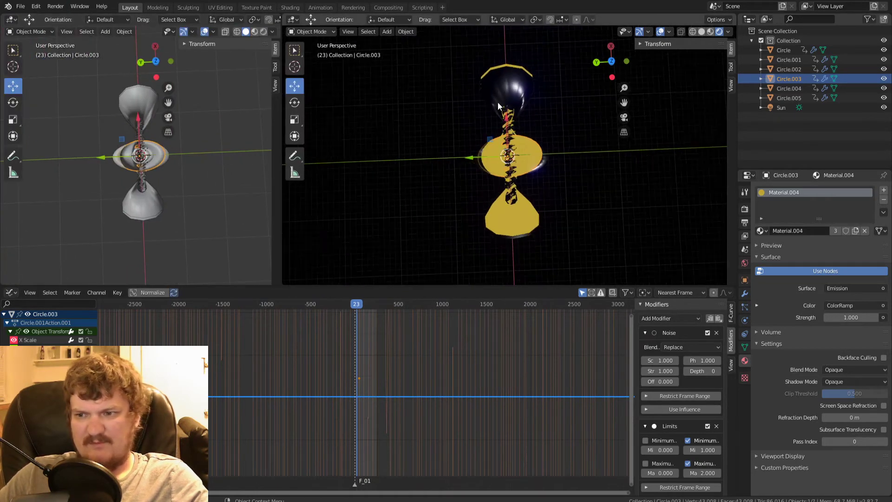
{"action": "left_click", "coordinate": [12, 19]}
{"action": "left_click", "coordinate": [45, 87]}
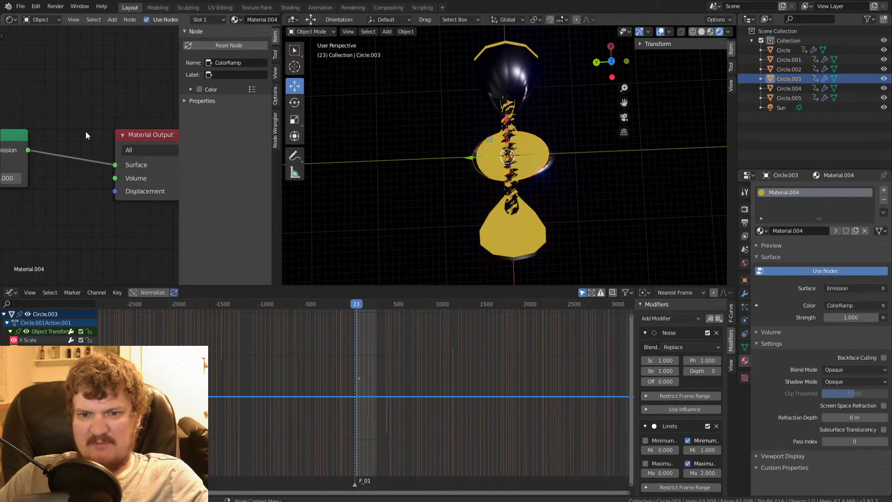
{"action": "scroll", "coordinate": [88, 128], "scroll_direction": "down", "scroll_amount": 3}
{"action": "middle_click_drag", "start_coordinate": [67, 128], "coordinate": [60, 79]}
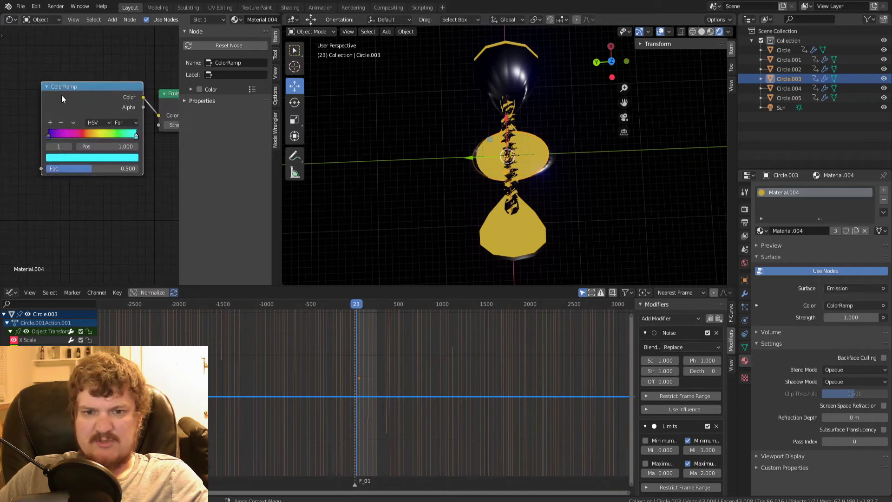
- Switch the ColorRamp's interpolation to Near and keyframe the cyan stop's color at frame 23
{"action": "left_click", "coordinate": [127, 123]}
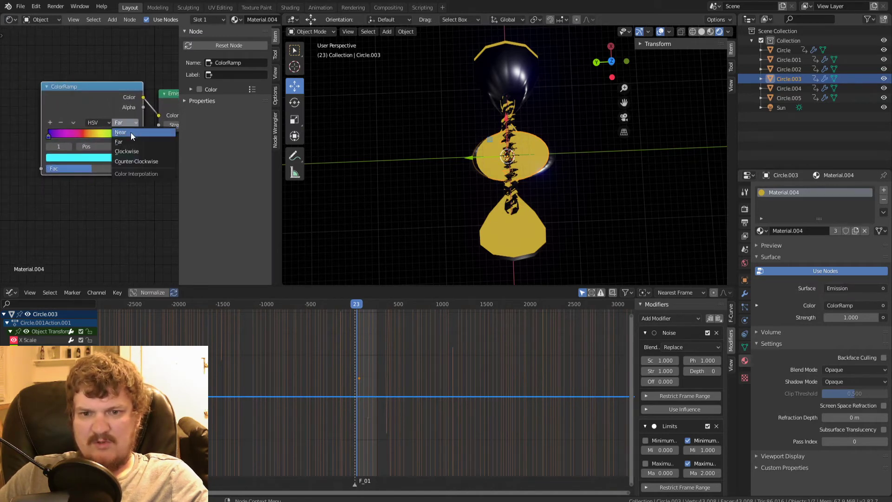
{"action": "left_click", "coordinate": [131, 134]}
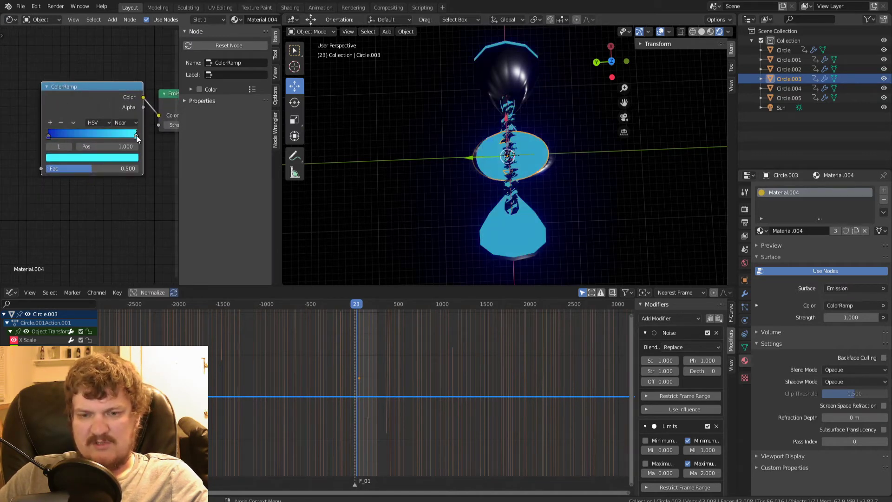
{"action": "left_click", "coordinate": [107, 159]}
{"action": "key", "text": "Escape"}
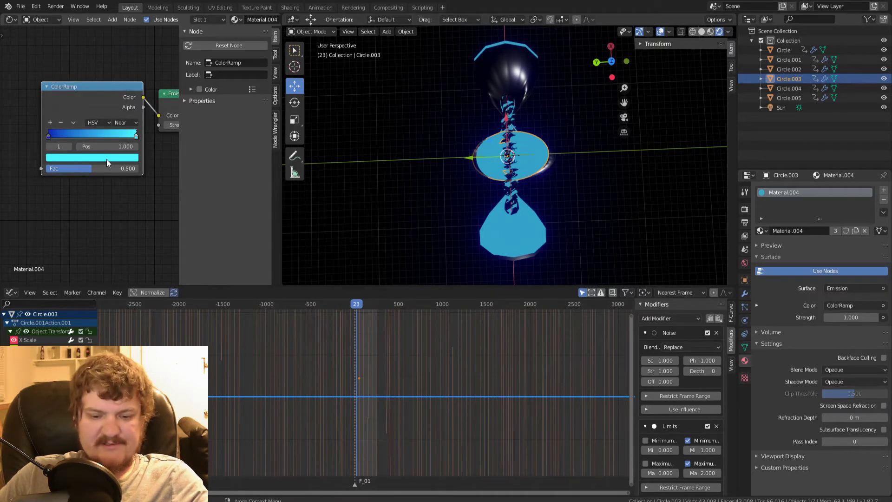
- Select a color channel of the keyframed ColorRamp stop in the Graph Editor and bake the sound to its F-curve
{"action": "left_click", "coordinate": [29, 356]}
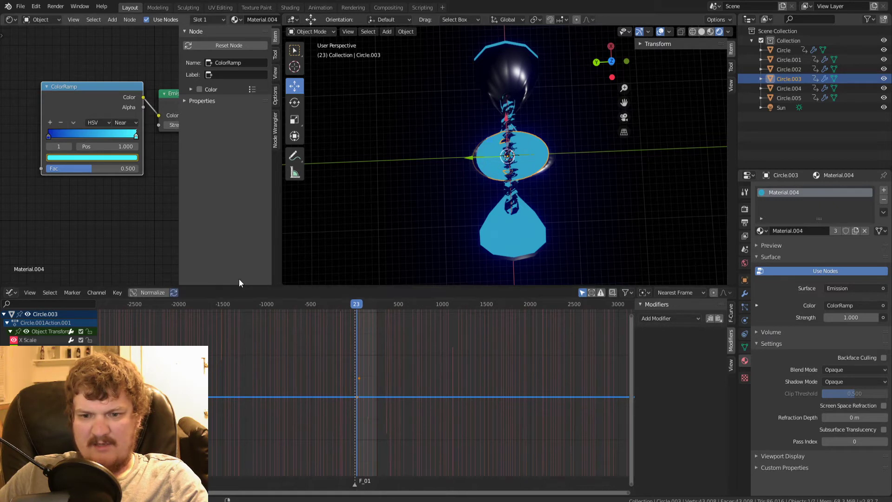
{"action": "left_click", "coordinate": [114, 294]}
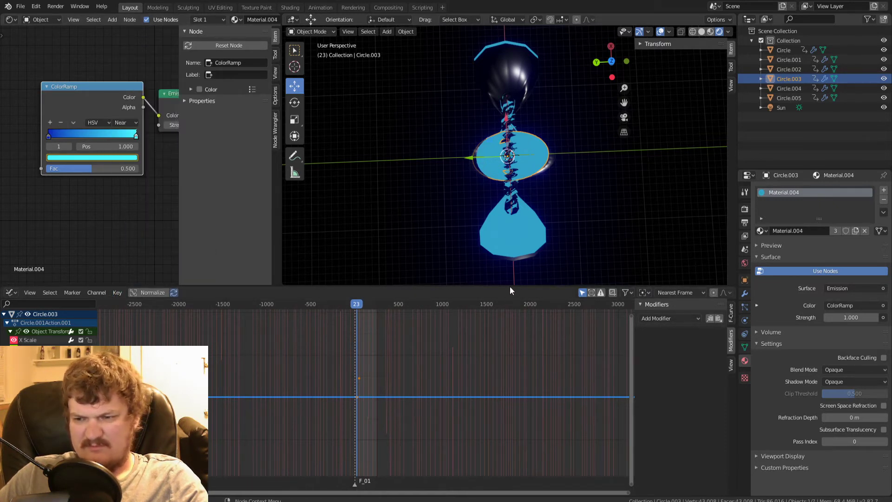
{"action": "key", "text": "ctrl+z"}
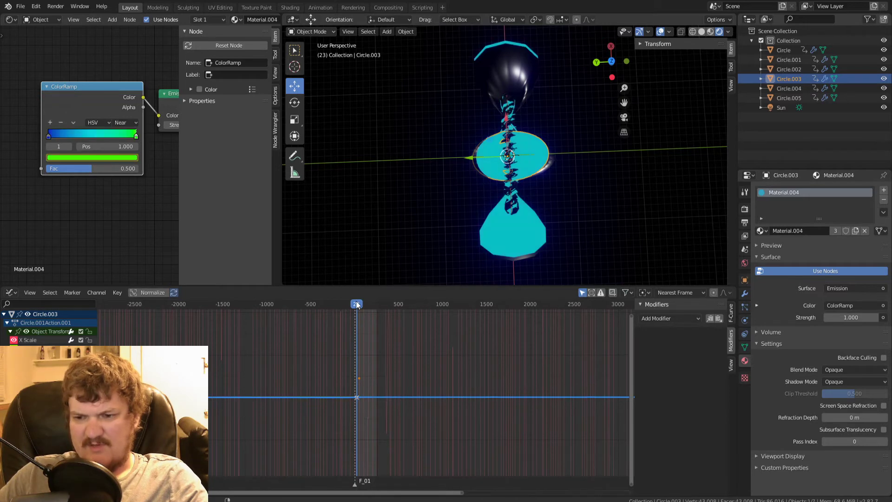
- Play the animation from the start and again to check how the ramp color reacts to the sound, stopping at frame 41
{"action": "key", "text": "space"}
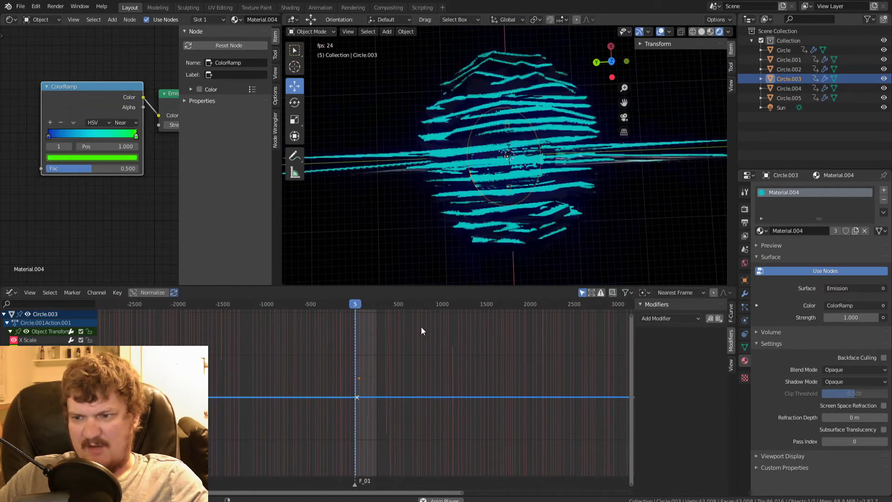
{"action": "key", "text": "space"}
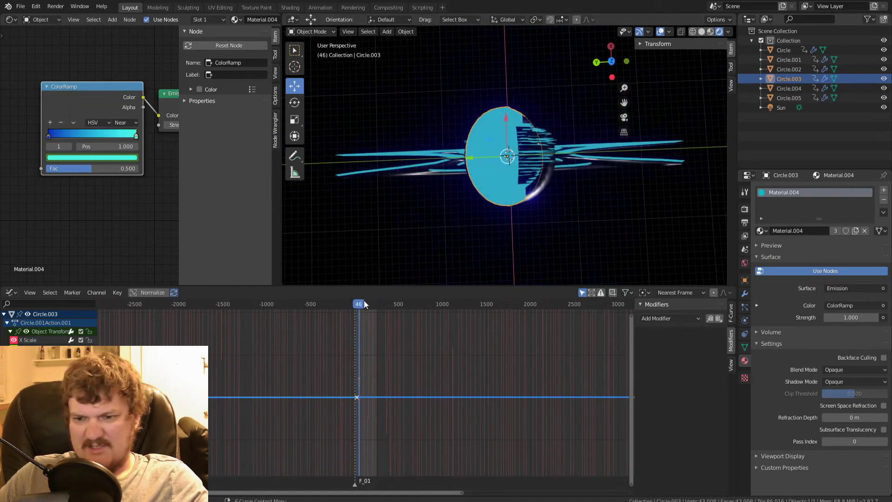
{"action": "key", "text": "space"}
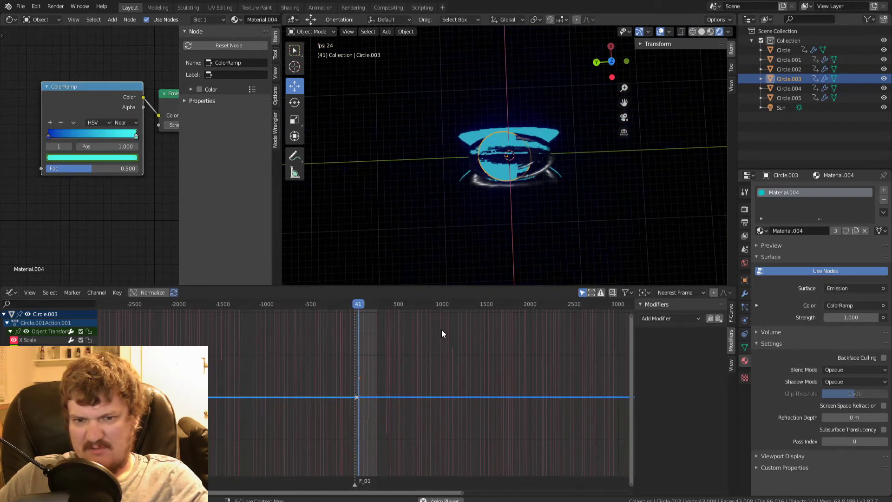
{"action": "key", "text": "space"}
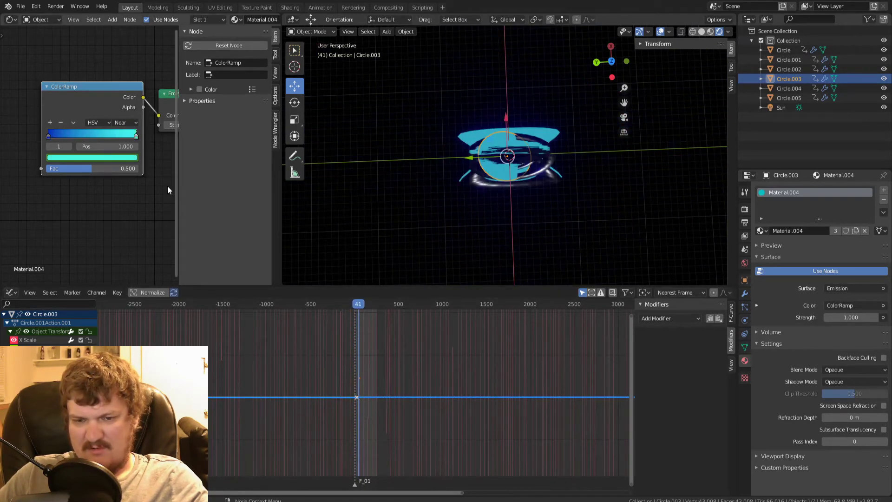
- Set the HSV ColorRamp's interpolation to Far and keyframe the last stop's position at frame 41
{"action": "left_click", "coordinate": [97, 123]}
{"action": "left_click", "coordinate": [99, 124]}
{"action": "left_click", "coordinate": [134, 123]}
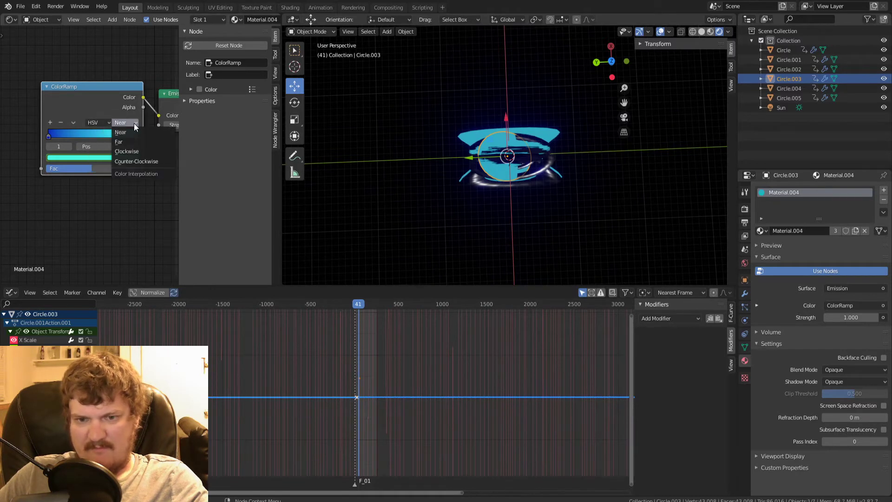
{"action": "left_click", "coordinate": [133, 143]}
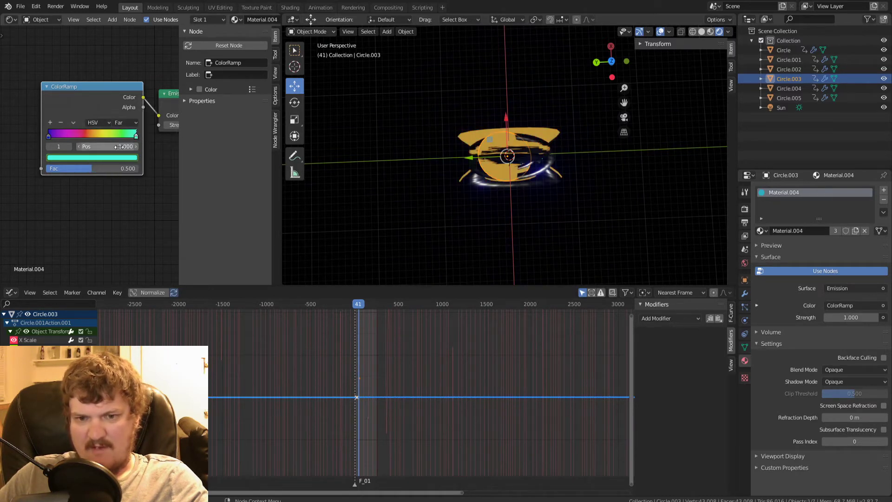
{"action": "key", "text": "i"}
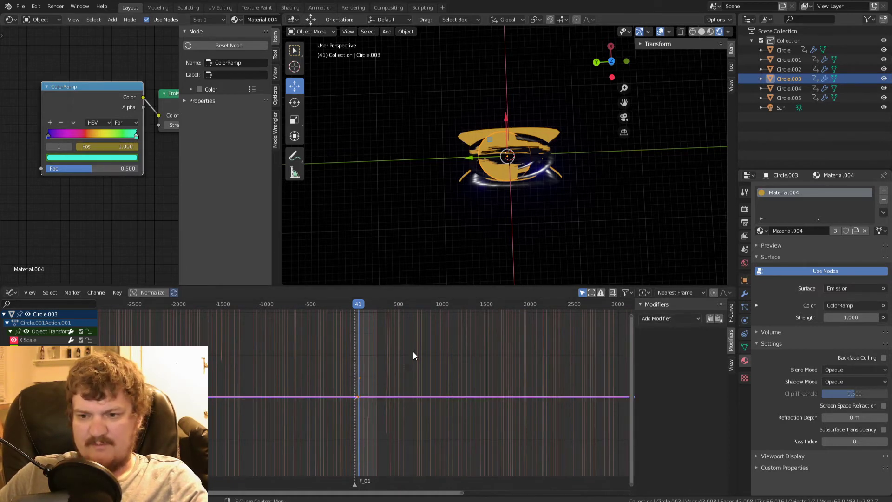
- Return to frame 0, bake the sound to the ColorRamp stop's position F-curve, and play the animation
{"action": "key", "text": "shift+Left"}
{"action": "left_click", "coordinate": [121, 294]}
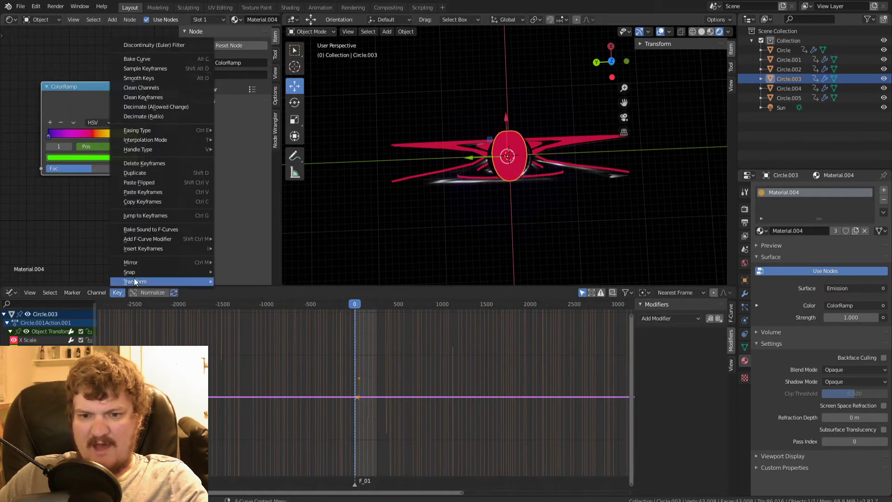
{"action": "left_click", "coordinate": [155, 227]}
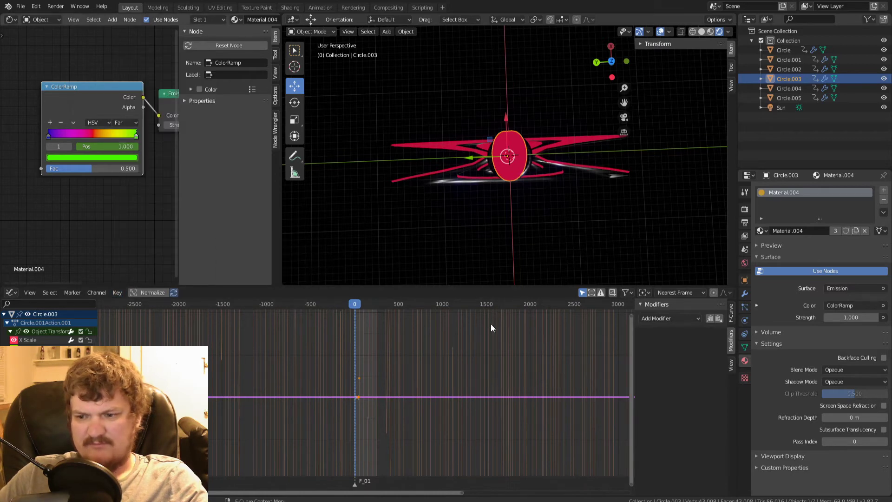
{"action": "key", "text": "space"}
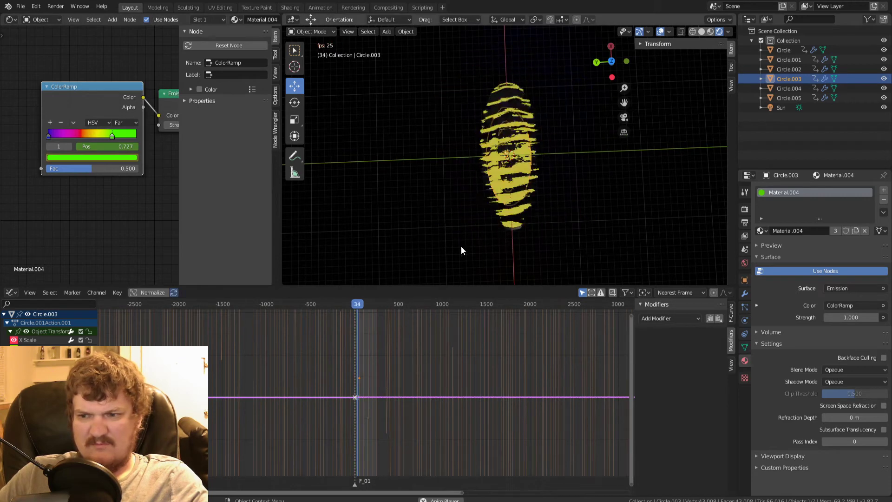
- Add a Limits modifier to the ColorRamp end stop's position curve with minimum Y 0 and maximum Y 1, and play the animation
{"action": "mouse_move", "coordinate": [362, 304]}
{"action": "left_mouse_down"}
{"action": "mouse_move", "coordinate": [372, 305]}
{"action": "mouse_move", "coordinate": [351, 305]}
{"action": "mouse_move", "coordinate": [360, 307]}
{"action": "left_mouse_up"}
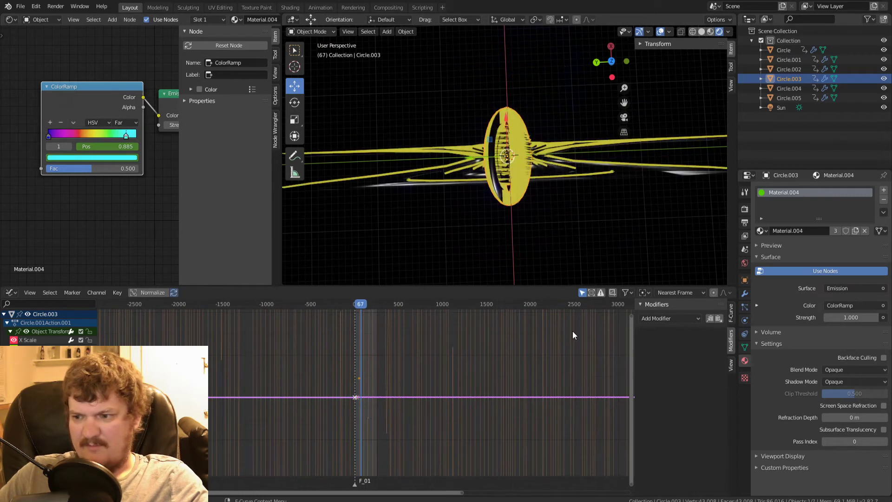
{"action": "left_click", "coordinate": [670, 320]}
{"action": "left_click", "coordinate": [671, 381]}
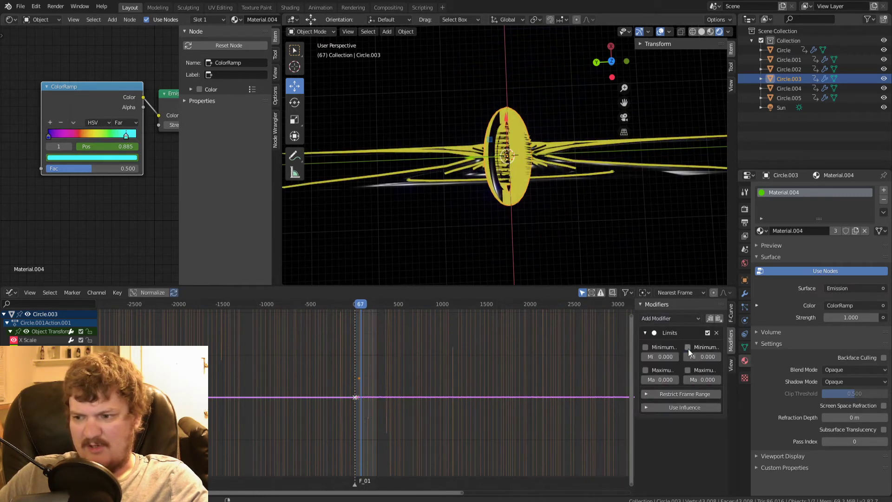
{"action": "left_click", "coordinate": [688, 370]}
{"action": "left_click", "coordinate": [701, 380]}
{"action": "type", "text": "1"}
{"action": "key", "text": "Return"}
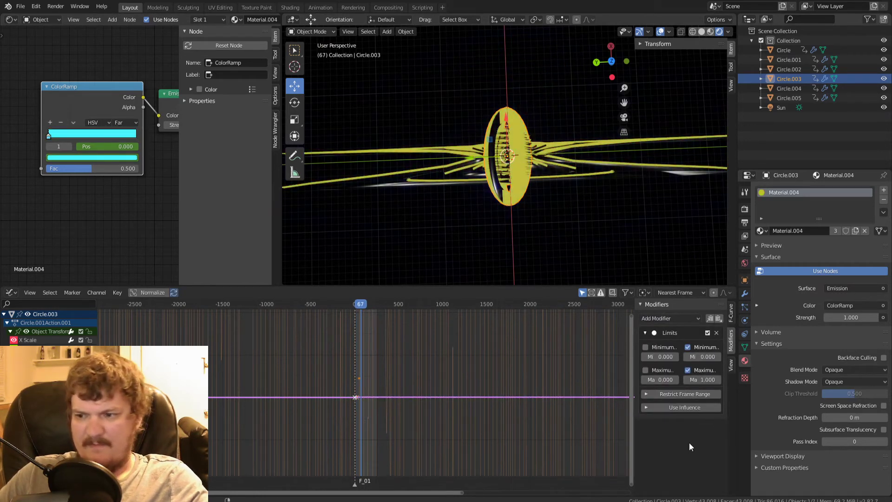
{"action": "key", "text": "space"}
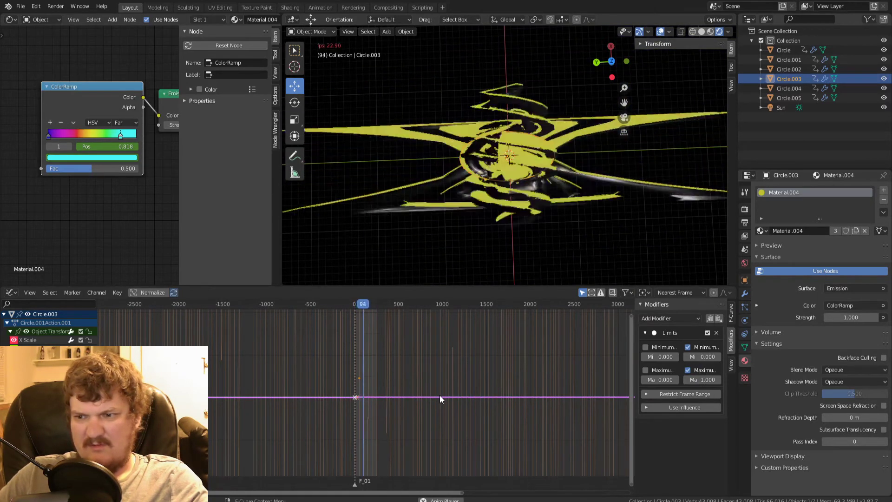
{"action": "key", "text": "space"}
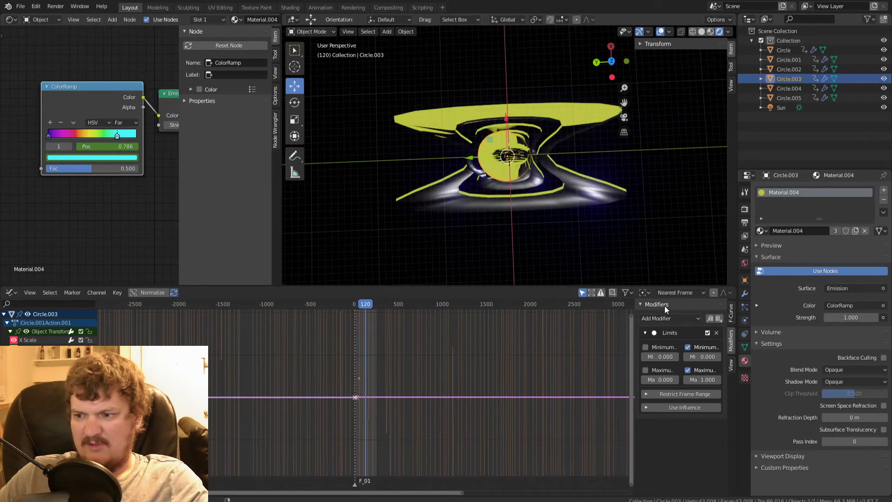
- Add a Noise modifier to the end stop's position curve with scale 9.1 and strength 43.4, checking the color change in playback
{"action": "left_click", "coordinate": [661, 319]}
{"action": "left_click", "coordinate": [660, 382]}
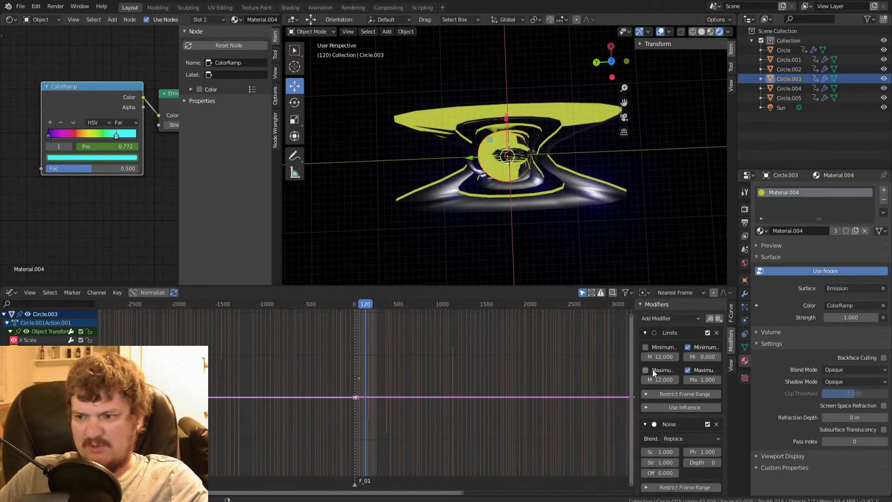
{"action": "left_click_drag", "start_coordinate": [660, 380], "coordinate": [603, 379]}
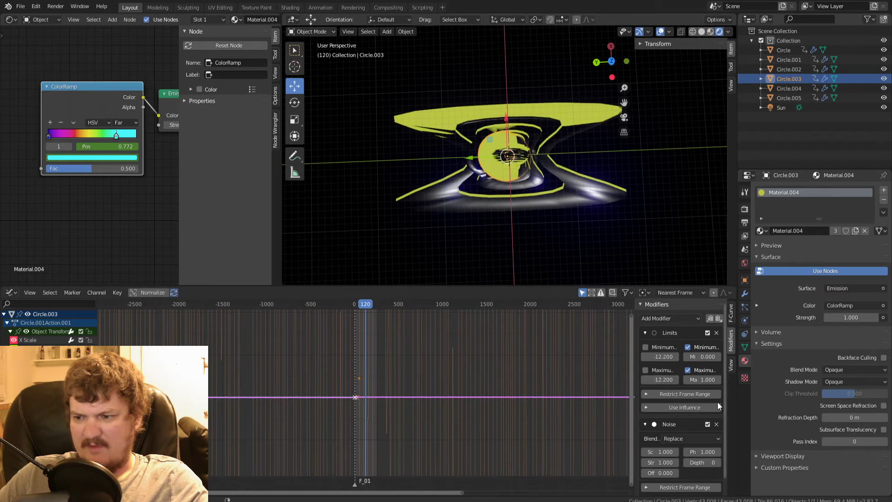
{"action": "scroll", "coordinate": [683, 404], "scroll_direction": "down", "scroll_amount": 2}
{"action": "left_click_drag", "start_coordinate": [673, 446], "coordinate": [697, 436]}
{"action": "key", "text": "space"}
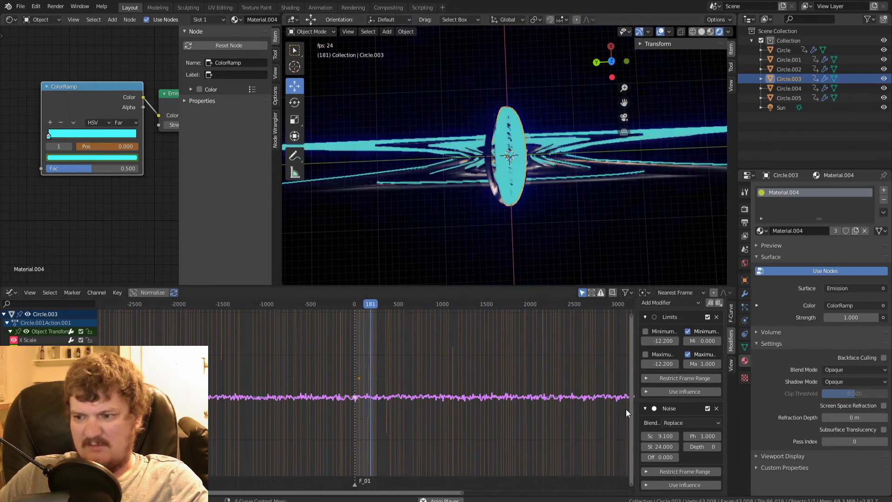
{"action": "left_click_drag", "start_coordinate": [659, 447], "coordinate": [750, 446]}
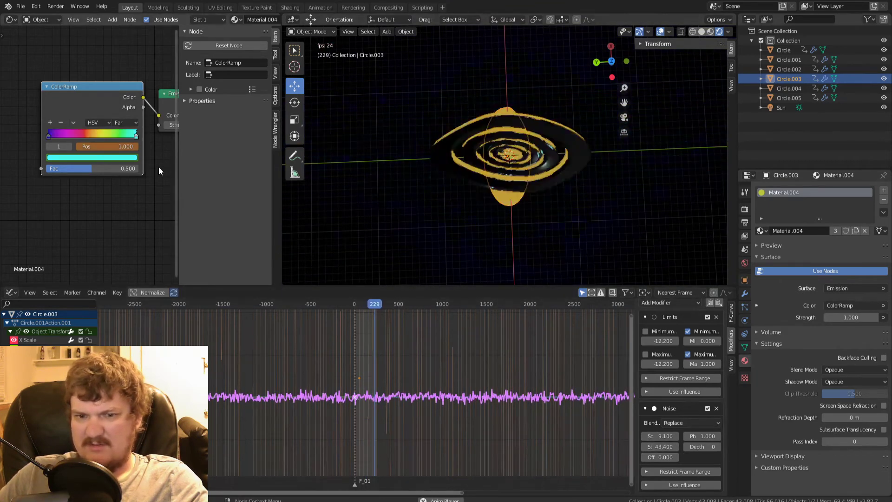
{"action": "key", "text": "space"}
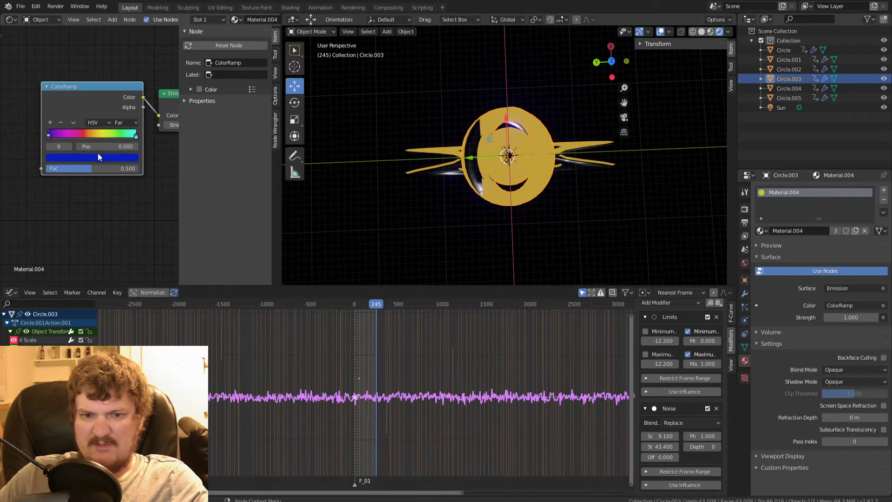
- Keyframe the ColorRamp's first stop position, add a Noise modifier to its curve with scale 47.9 and strength 29.5, and play the animation
{"action": "key", "text": "i"}
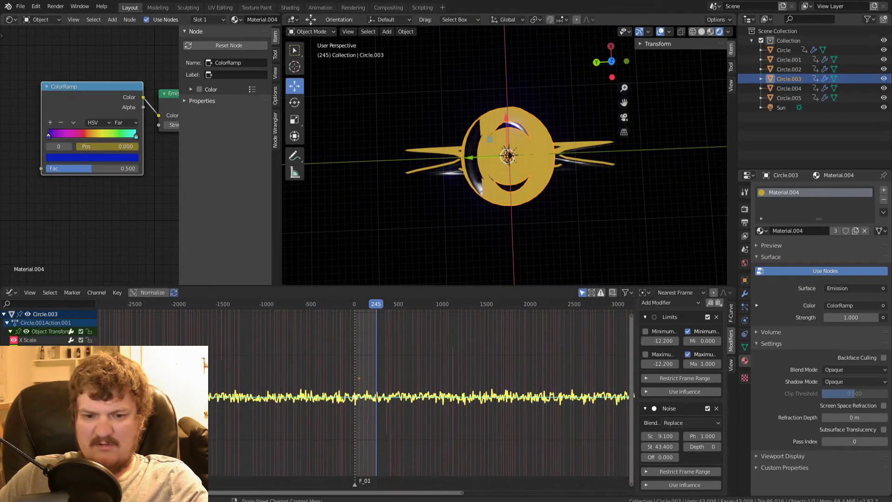
{"action": "left_click", "coordinate": [46, 401]}
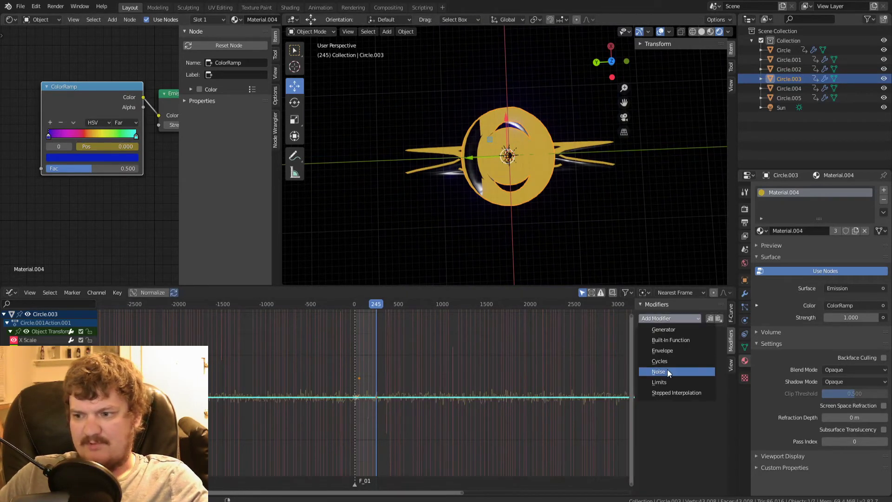
{"action": "left_click", "coordinate": [668, 372]}
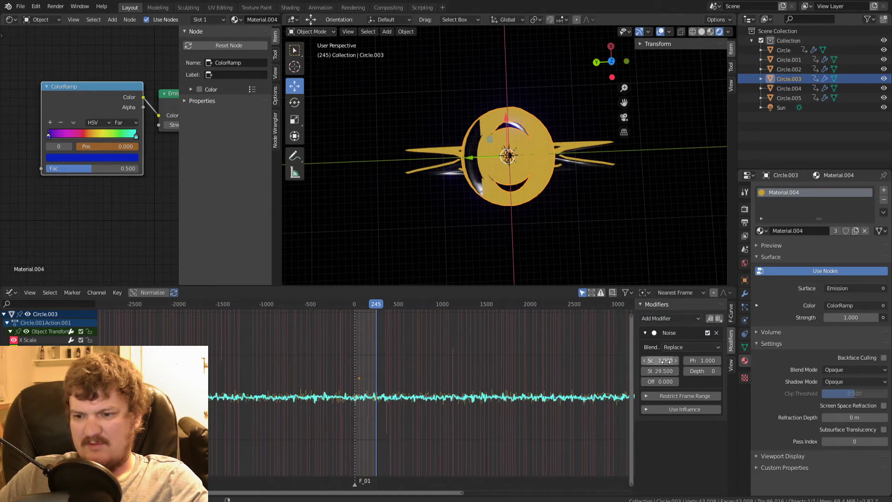
{"action": "left_click_drag", "start_coordinate": [665, 362], "coordinate": [711, 361]}
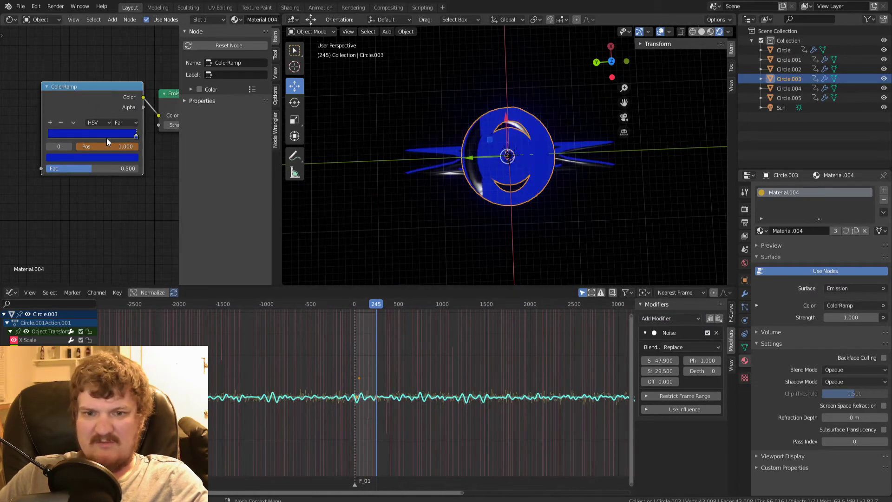
{"action": "key", "text": "space"}
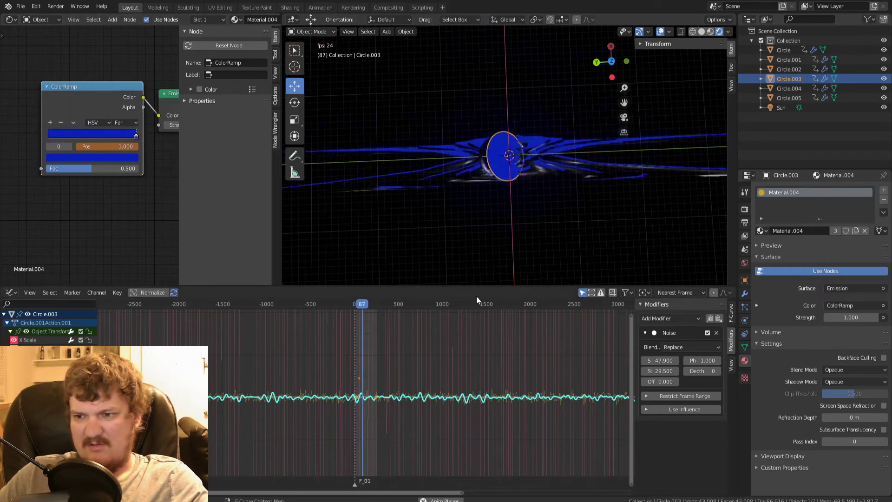
{"action": "key", "text": "space"}
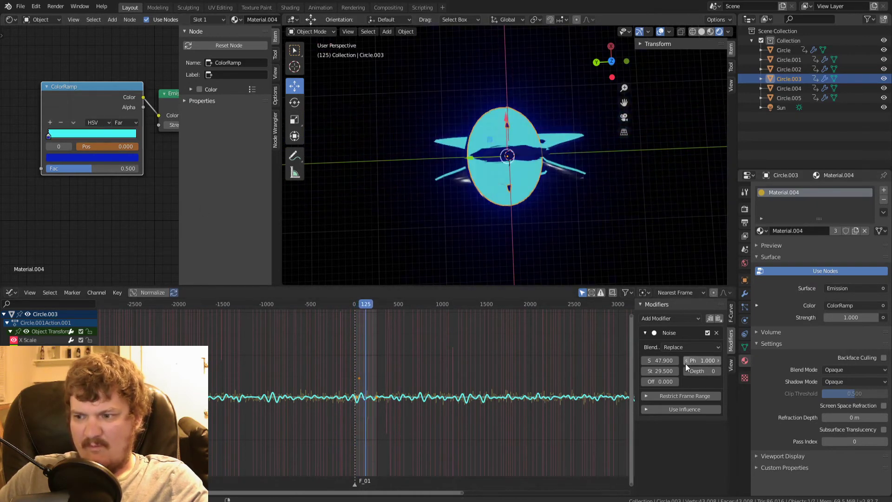
- Add a Limits modifier to the first stop's position curve with minimum Y 0 and maximum Y 1, and check the playback
{"action": "left_click", "coordinate": [668, 317]}
{"action": "left_click", "coordinate": [669, 380]}
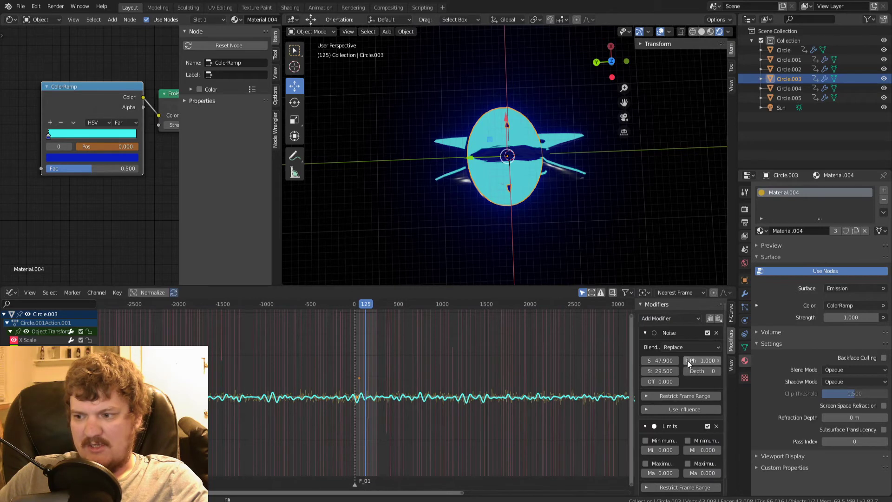
{"action": "scroll", "coordinate": [694, 452], "scroll_direction": "down", "scroll_amount": 1}
{"action": "left_click", "coordinate": [689, 424]}
{"action": "left_click", "coordinate": [691, 448]}
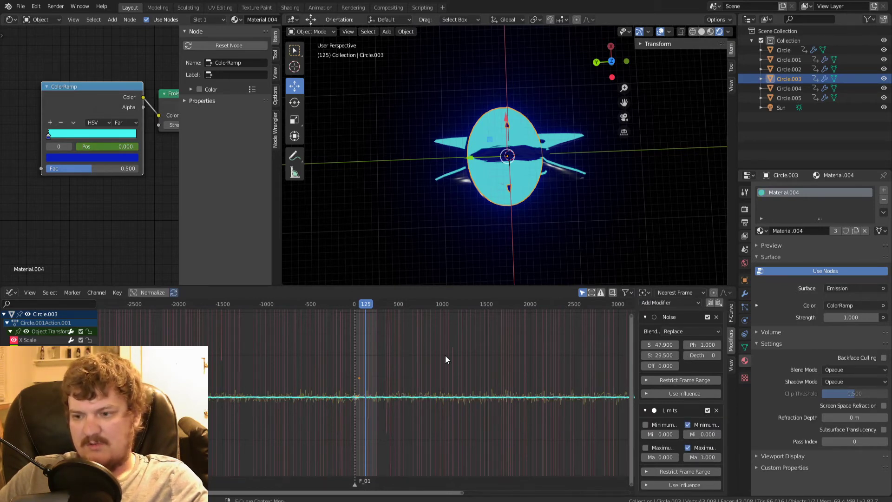
{"action": "key", "text": "space"}
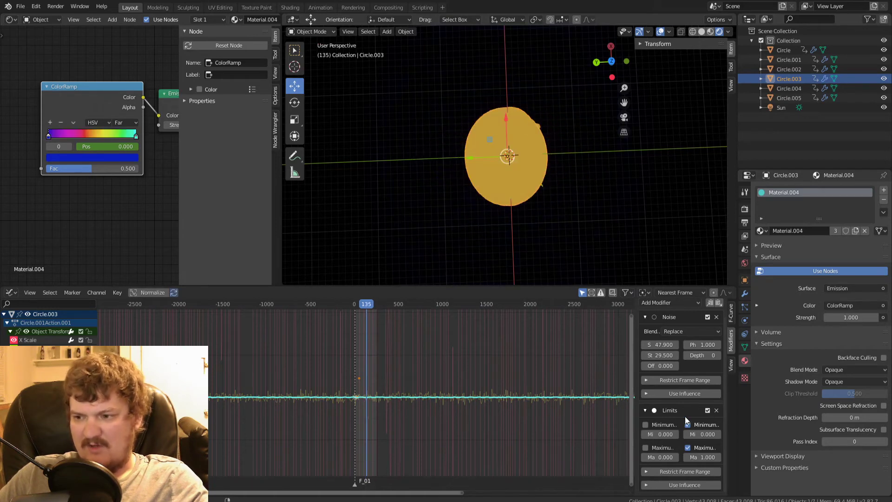
- Set the first stop's Noise modifier to strength 201 and scale 19.5, and check both ColorRamp stops during playback
{"action": "scroll", "coordinate": [373, 431], "scroll_direction": "up", "scroll_amount": 8}
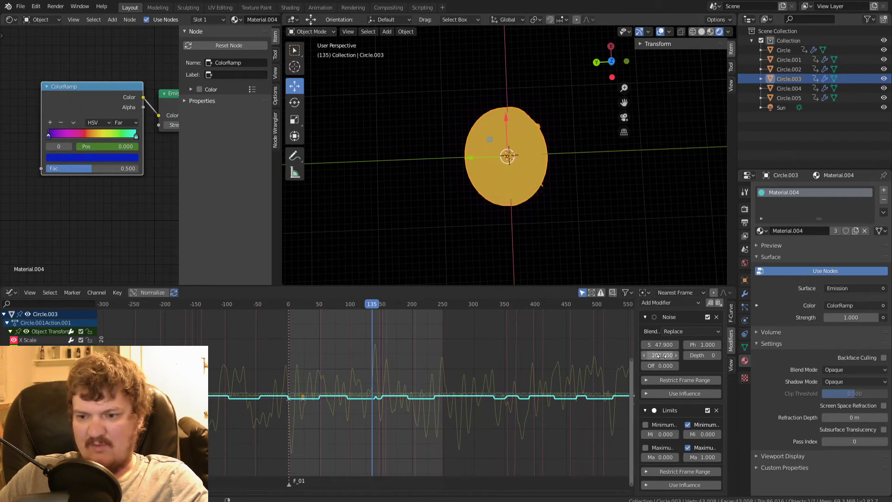
{"action": "left_click_drag", "start_coordinate": [663, 344], "coordinate": [631, 344]}
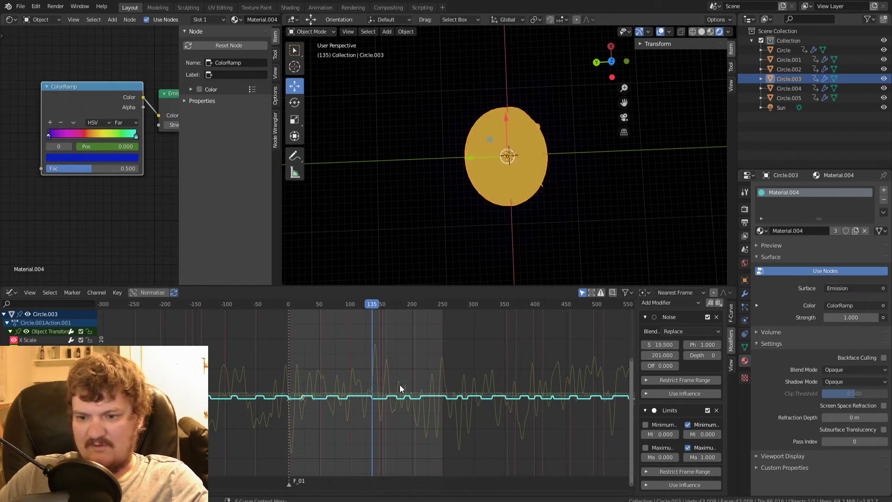
{"action": "key", "text": "space"}
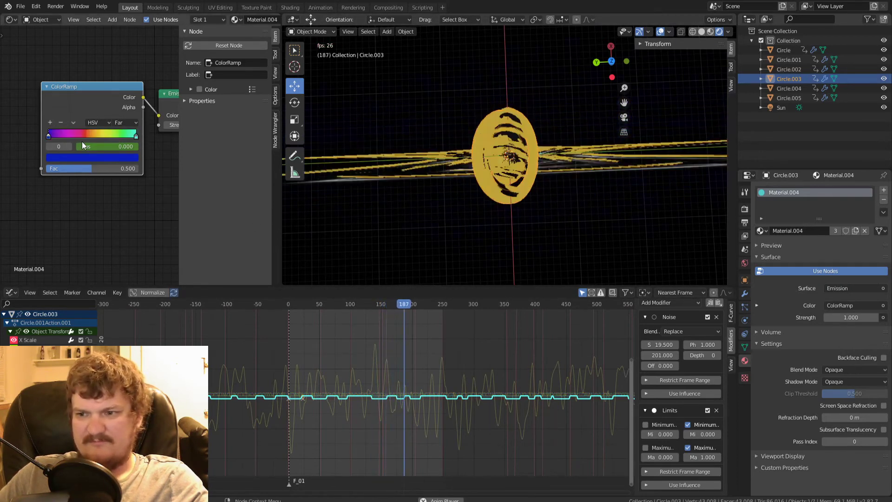
{"action": "left_click", "coordinate": [136, 136]}
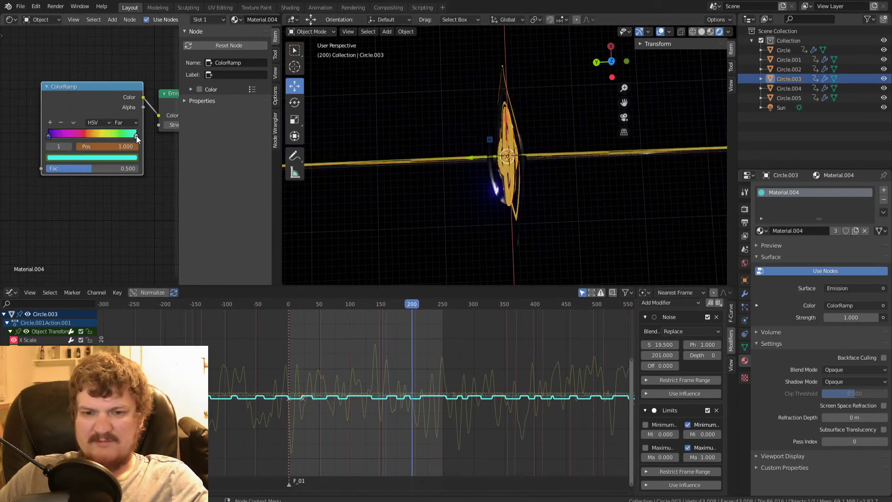
{"action": "key", "text": "space"}
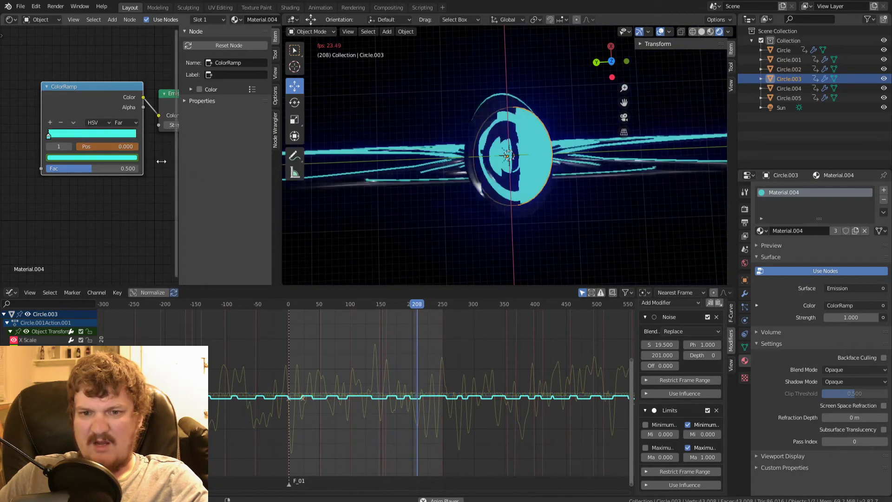
{"action": "key", "text": "space"}
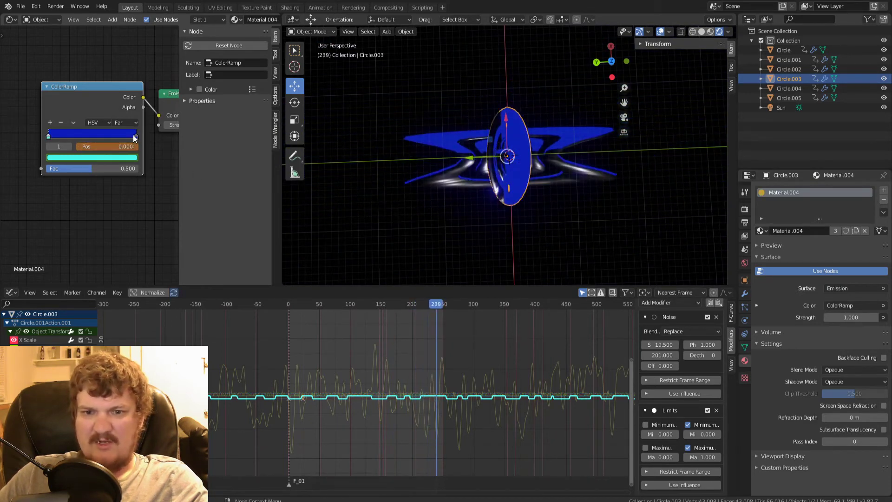
- Keyframe the first ColorRamp stop's blue color at frame 8 and a green color at frame 95, and play the animation
{"action": "left_click", "coordinate": [119, 157]}
{"action": "left_click", "coordinate": [293, 304]}
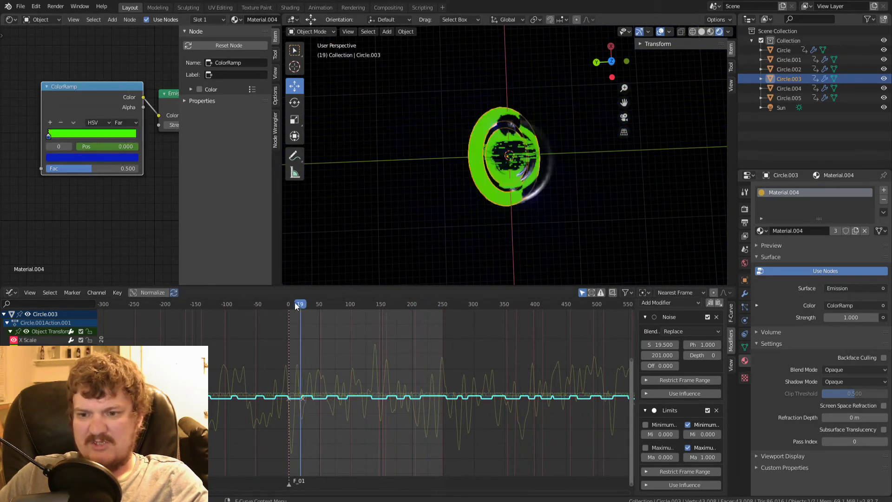
{"action": "key", "text": "i"}
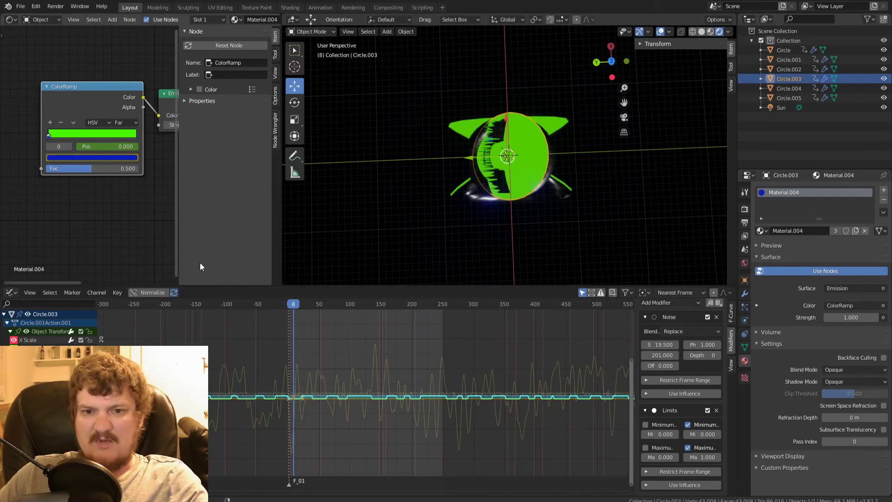
{"action": "left_click", "coordinate": [347, 303]}
{"action": "left_click", "coordinate": [108, 157]}
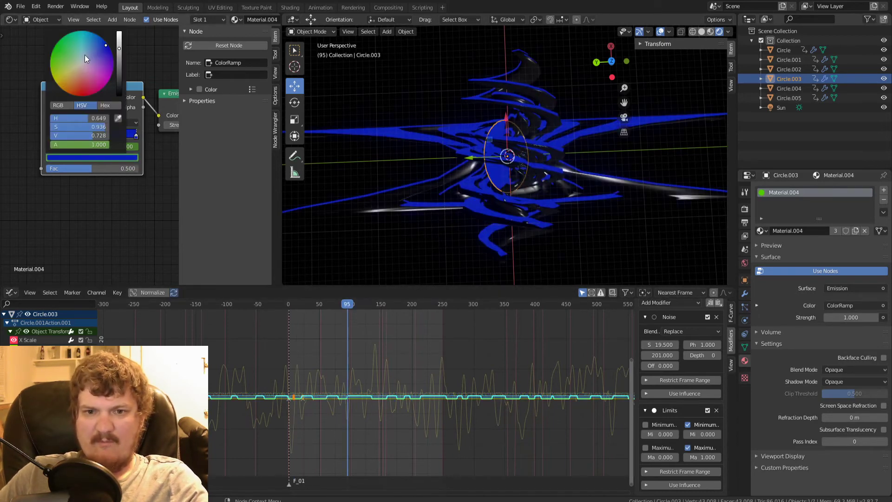
{"action": "left_click_drag", "start_coordinate": [84, 55], "coordinate": [65, 54]}
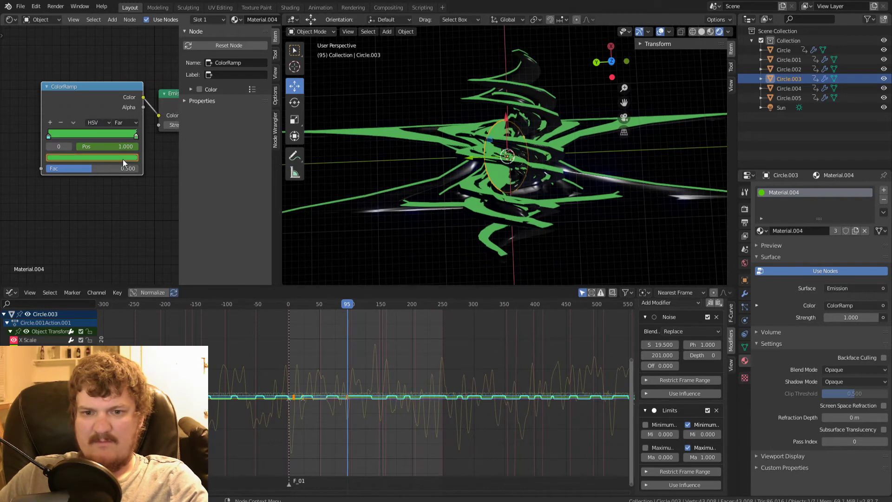
{"action": "key", "text": "space"}
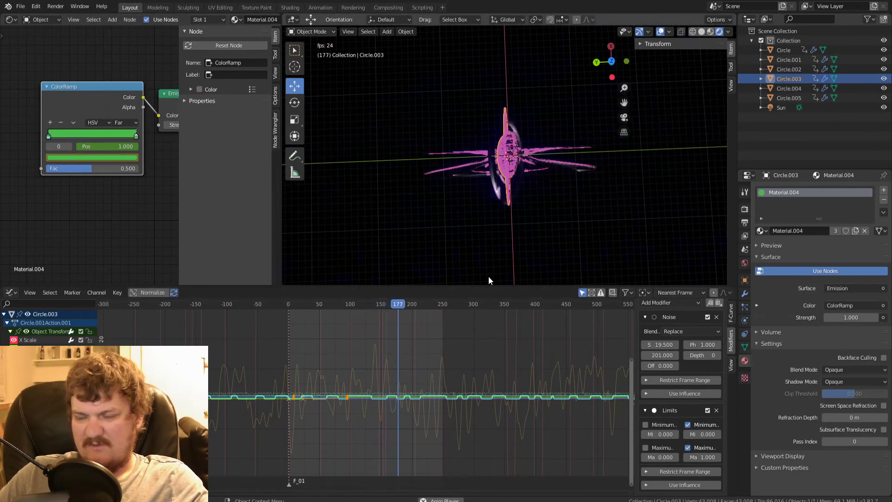
{"action": "key", "text": "space"}
- Set the Eevee Bloom color to near white and its intensity to 1, and play the animation without overlays
{"action": "left_click", "coordinate": [744, 209]}
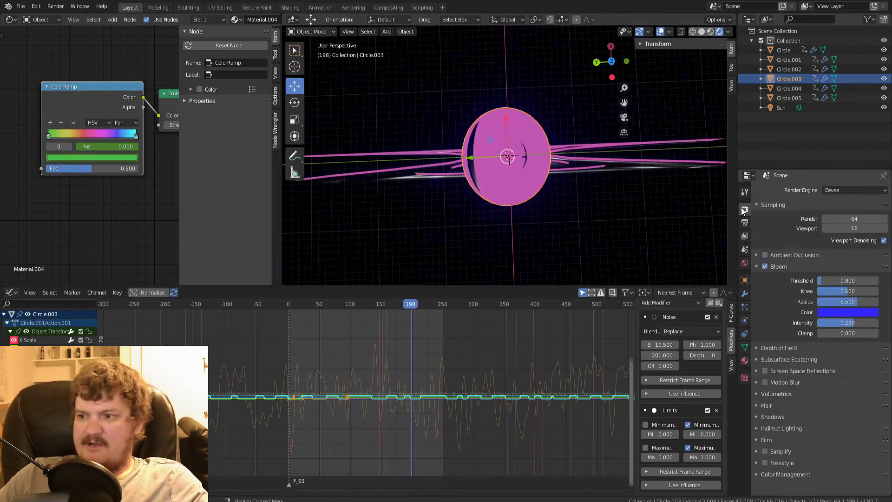
{"action": "left_click", "coordinate": [857, 313]}
{"action": "left_click_drag", "start_coordinate": [856, 204], "coordinate": [830, 219]}
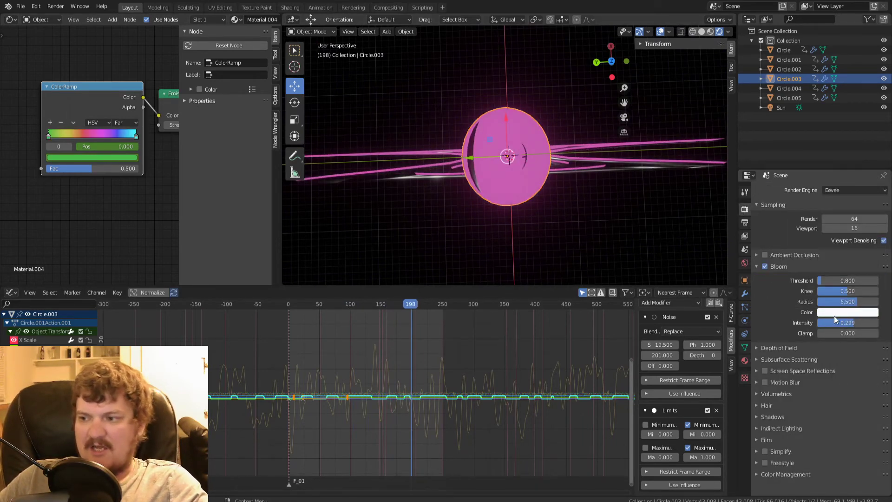
{"action": "type", "text": "1"}
{"action": "key", "text": "Return"}
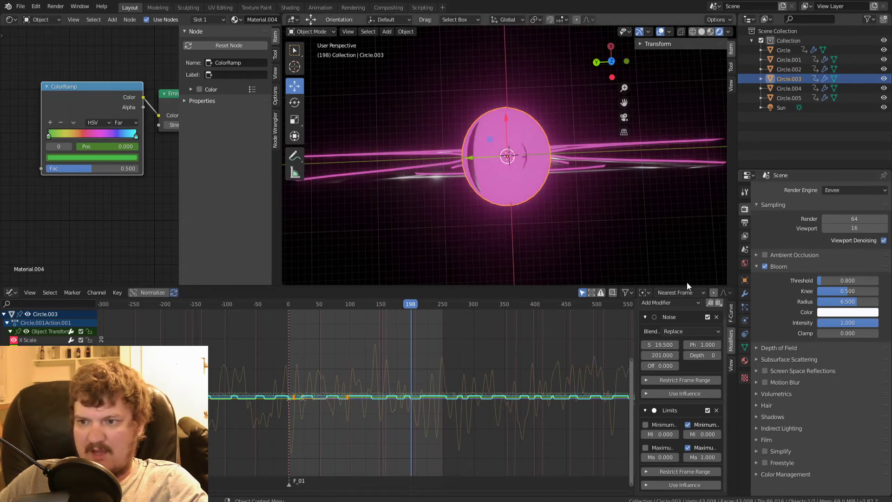
{"action": "key", "text": "space"}
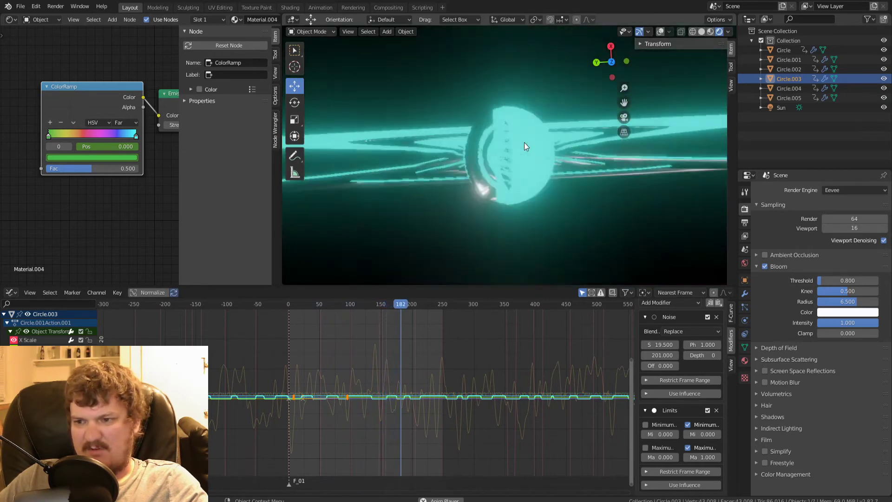
{"action": "key", "text": "space"}
- Select all the circle objects without the sun and duplicate them in place
{"action": "middle_click_drag", "start_coordinate": [514, 164], "coordinate": [543, 214]}
{"action": "key", "text": "a"}
{"action": "key", "text": "c"}
{"action": "key", "text": "shift+d"}
{"action": "right_click", "coordinate": [568, 195]}
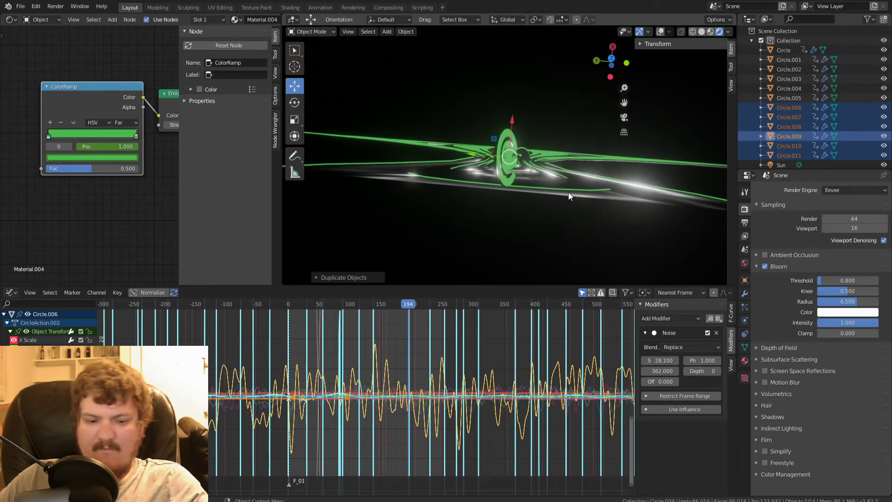
- Rotate the duplicated circles about 90 degrees around the global Z axis and play the animation
{"action": "key", "text": "z"}
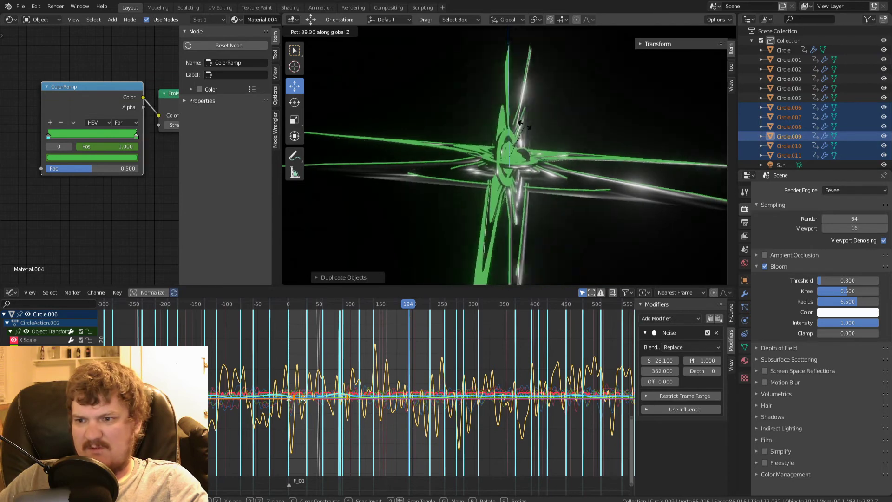
{"action": "left_click", "coordinate": [515, 149]}
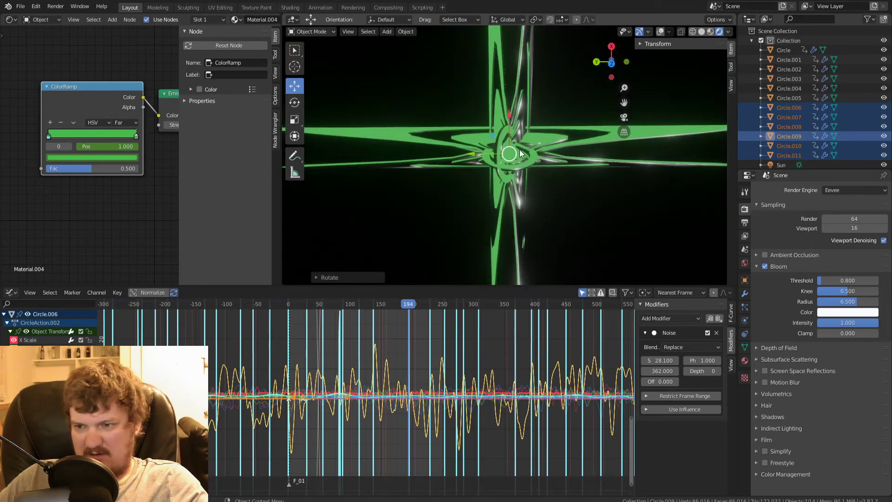
{"action": "key", "text": "space"}
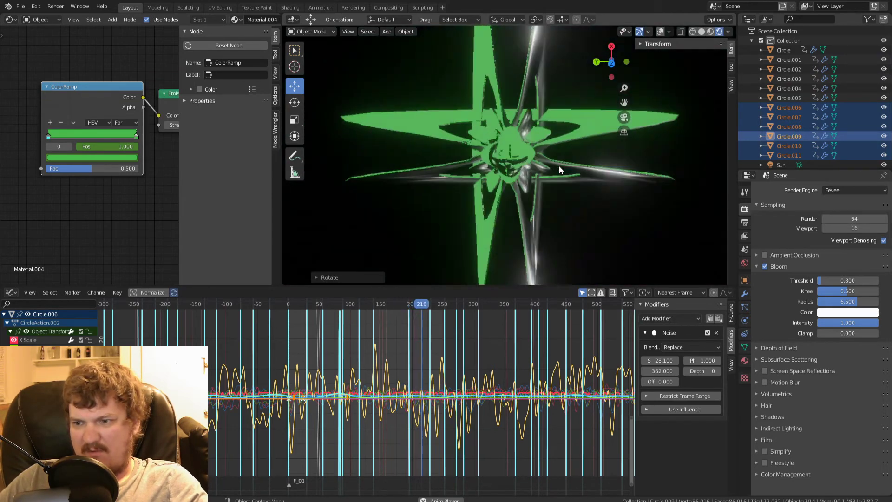
- Duplicate both ring sets in place, rotate the copies about 45 degrees around global Z, and review the animation
{"action": "key", "text": "shift+d"}
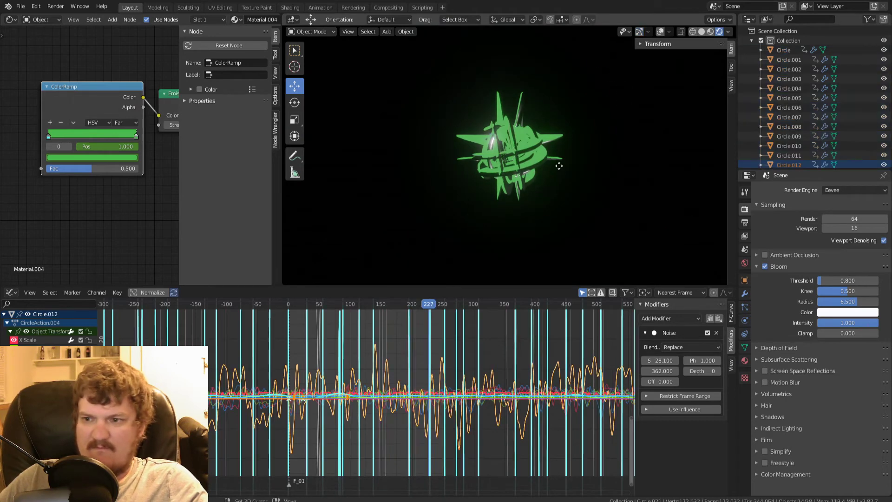
{"action": "right_click", "coordinate": [559, 170]}
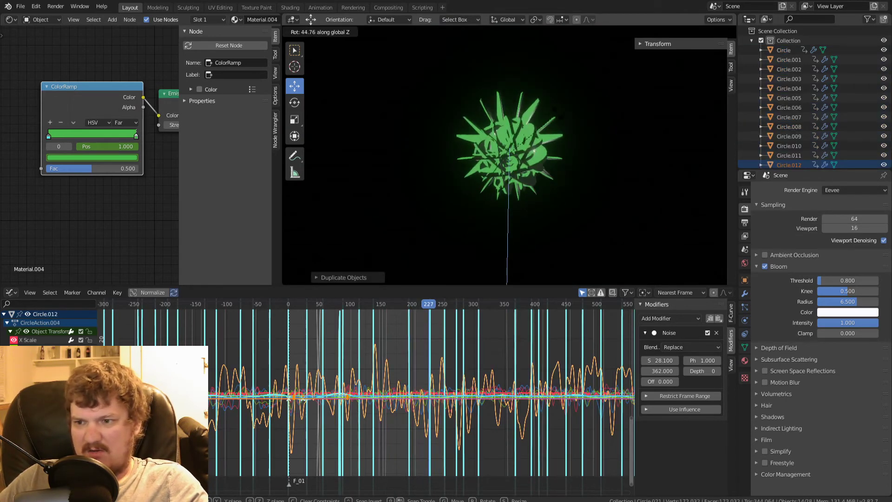
{"action": "left_click", "coordinate": [534, 172]}
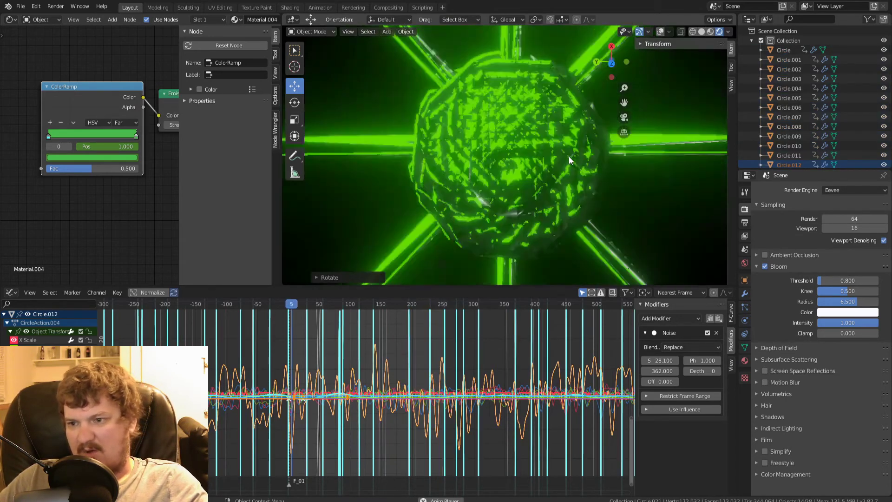
{"action": "mouse_move", "coordinate": [548, 193]}
{"action": "middle_mouse_down"}
{"action": "mouse_move", "coordinate": [538, 183]}
{"action": "mouse_move", "coordinate": [562, 188]}
{"action": "middle_mouse_up"}
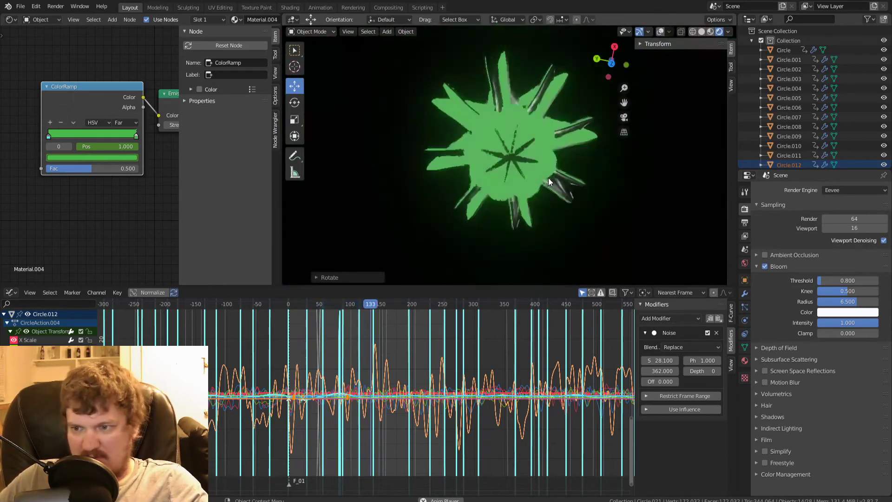
{"action": "middle_click_drag", "start_coordinate": [548, 178], "coordinate": [567, 174]}
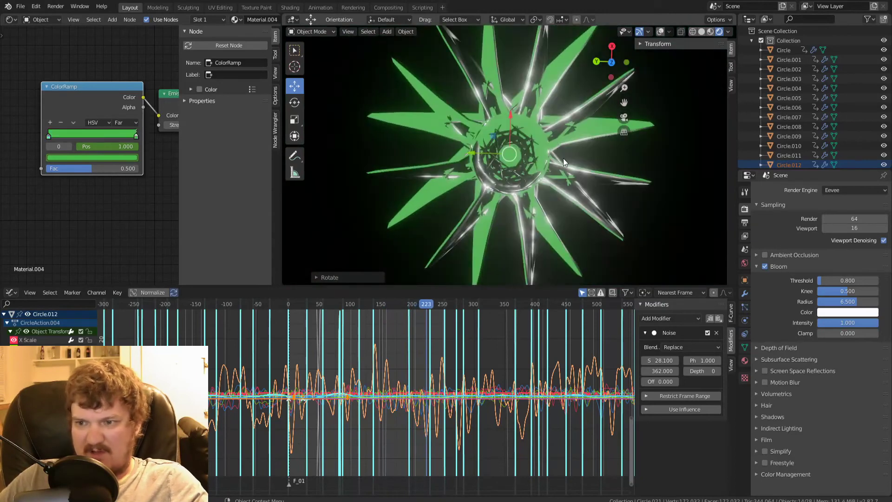
{"action": "scroll", "coordinate": [532, 130], "scroll_direction": "up", "scroll_amount": 4}
{"action": "scroll", "coordinate": [533, 132], "scroll_direction": "down", "scroll_amount": 3}
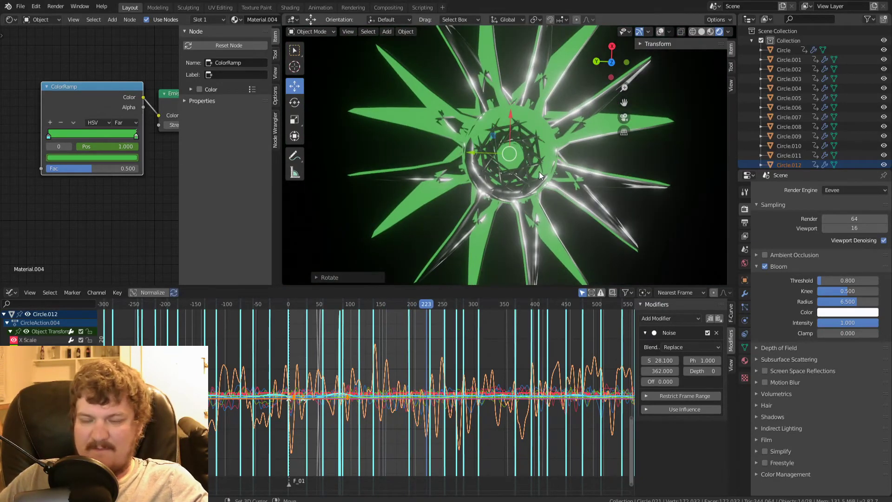
- Duplicate the rings again and move the copies about 108 m down along the Z axis
{"action": "key", "text": "shift+d"}
{"action": "key", "text": "z"}
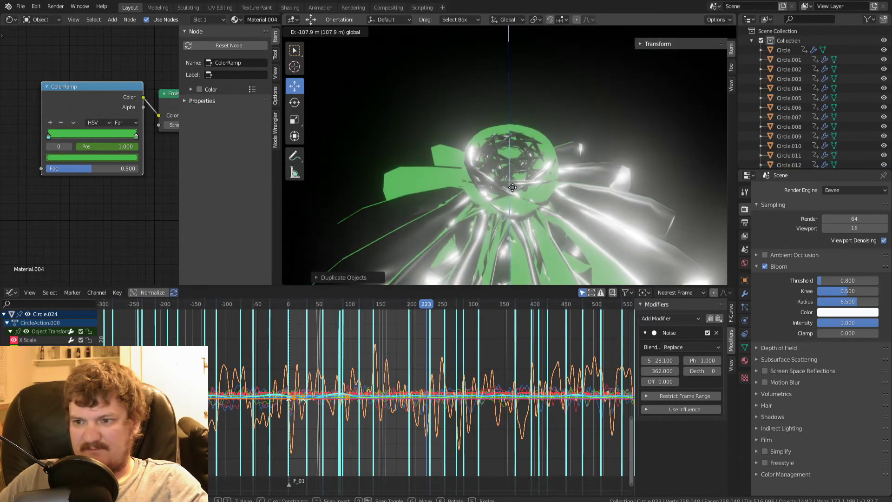
{"action": "left_click", "coordinate": [512, 186]}
{"action": "scroll", "coordinate": [561, 131], "scroll_direction": "down", "scroll_amount": 4}
{"action": "middle_click_drag", "start_coordinate": [561, 131], "coordinate": [528, 167]}
{"action": "scroll", "coordinate": [528, 167], "scroll_direction": "up", "scroll_amount": 4}
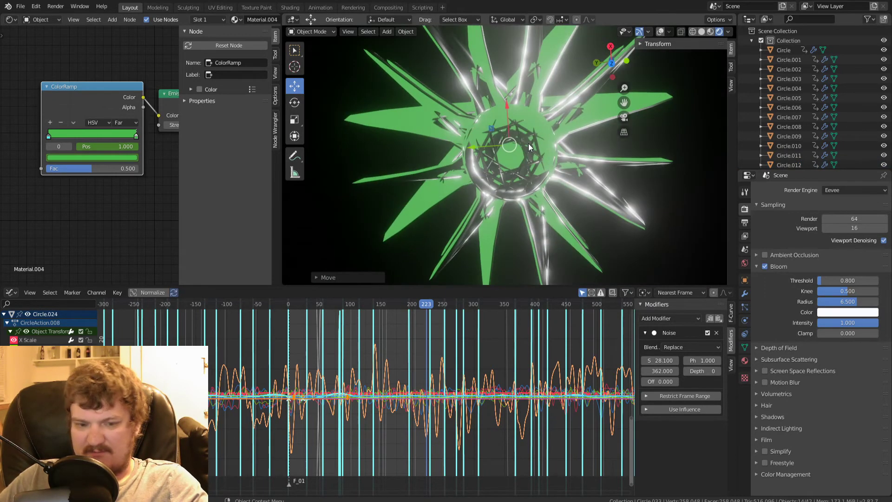
- Scale the new ring copies up well beyond the original rings and rotate them around the Z axis
{"action": "key", "text": "s"}
{"action": "left_click", "coordinate": [605, 126]}
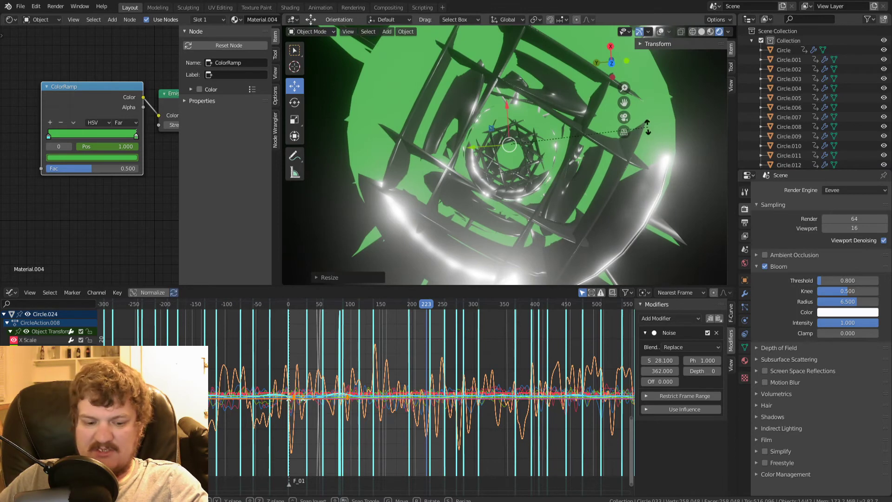
{"action": "key", "text": "z"}
{"action": "left_click", "coordinate": [541, 145]}
{"action": "middle_click_drag", "start_coordinate": [541, 145], "coordinate": [534, 80]}
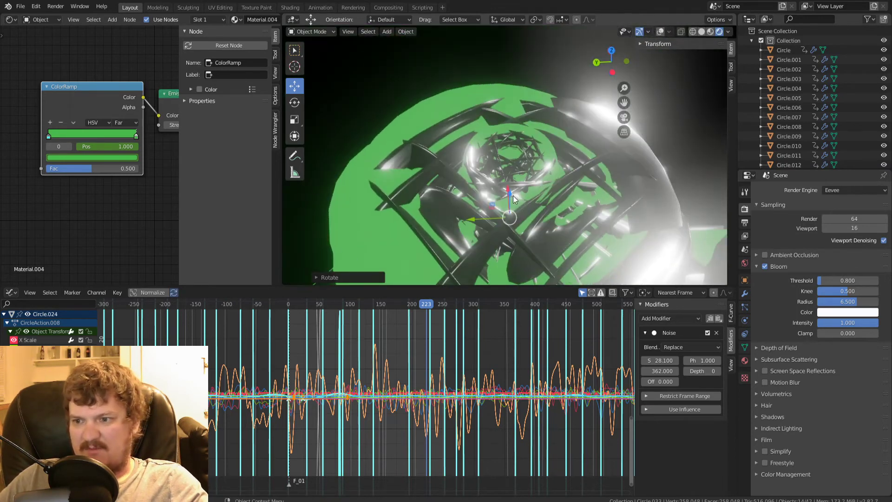
- Move the enlarged ring copies along the Z axis relative to the original rings and briefly play the animation
{"action": "middle_click_drag", "start_coordinate": [513, 196], "coordinate": [517, 167]}
{"action": "key", "text": "g"}
{"action": "key", "text": "z"}
{"action": "left_click", "coordinate": [547, 132]}
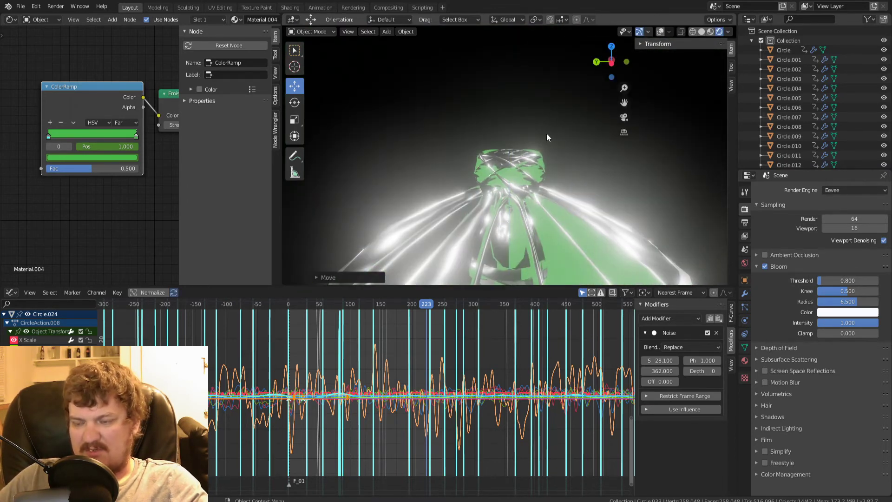
{"action": "middle_click_drag", "start_coordinate": [546, 133], "coordinate": [550, 201]}
{"action": "key", "text": "space"}
{"action": "key", "text": "space"}
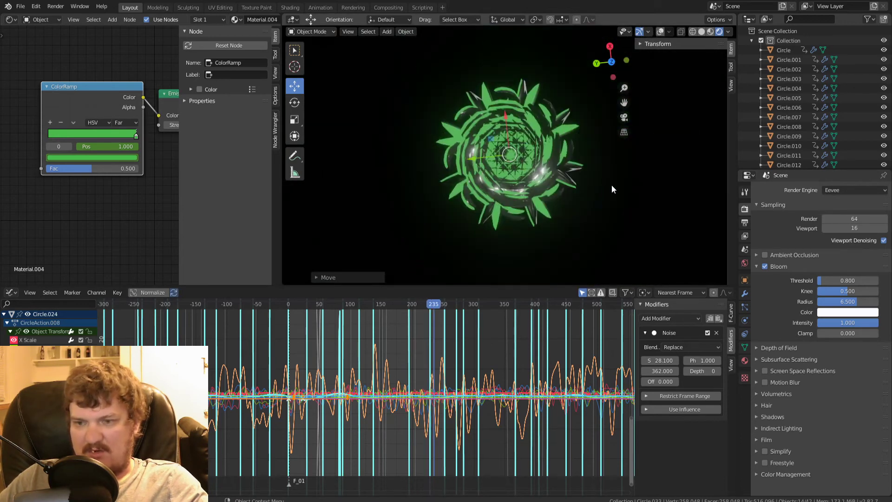
- Rotate the enlarged ring copies slightly and play the animation to check their offset
{"action": "key", "text": "r"}
{"action": "left_click", "coordinate": [551, 159]}
{"action": "key", "text": "space"}
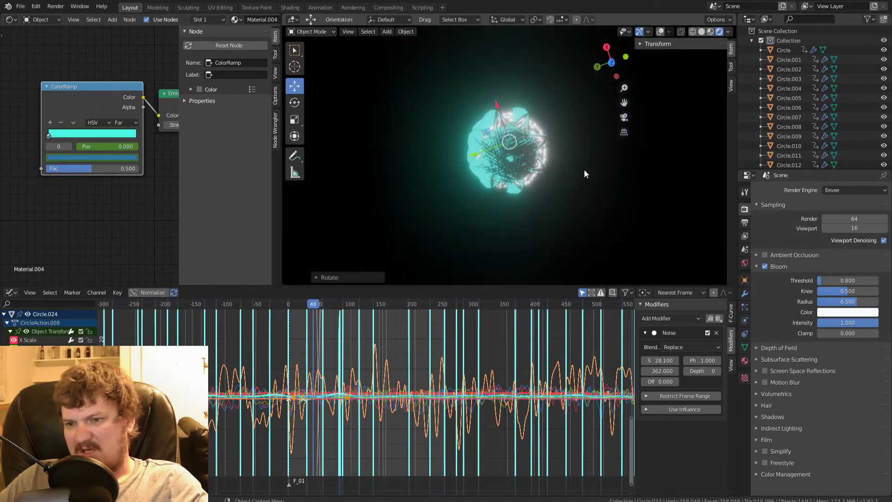
{"action": "middle_click_drag", "start_coordinate": [150, 114], "coordinate": [96, 129]}
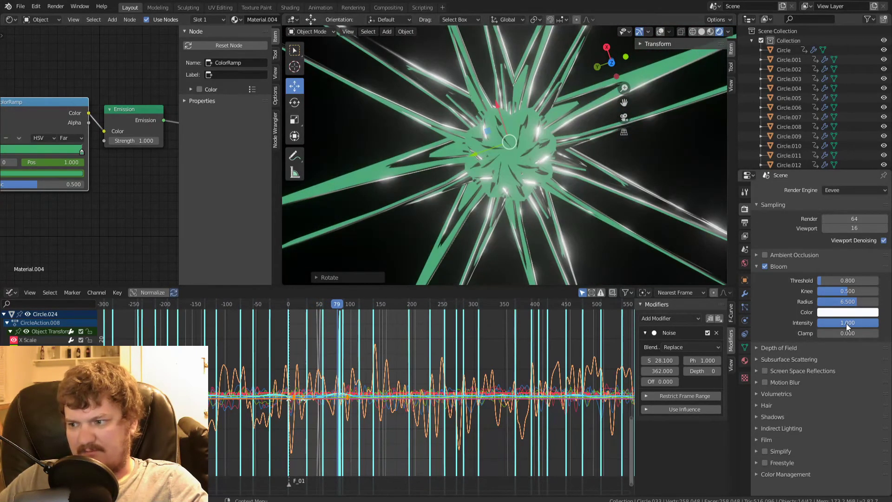
- Try a Bloom intensity of 5, settle on 2, and play the animation
{"action": "left_click", "coordinate": [846, 323]}
{"action": "type", "text": "5"}
{"action": "key", "text": "Return"}
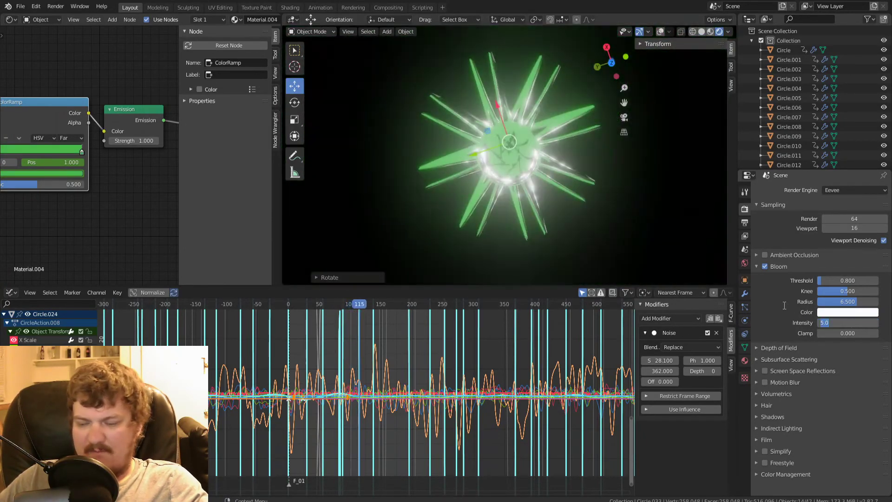
{"action": "type", "text": "2"}
{"action": "key", "text": "Return"}
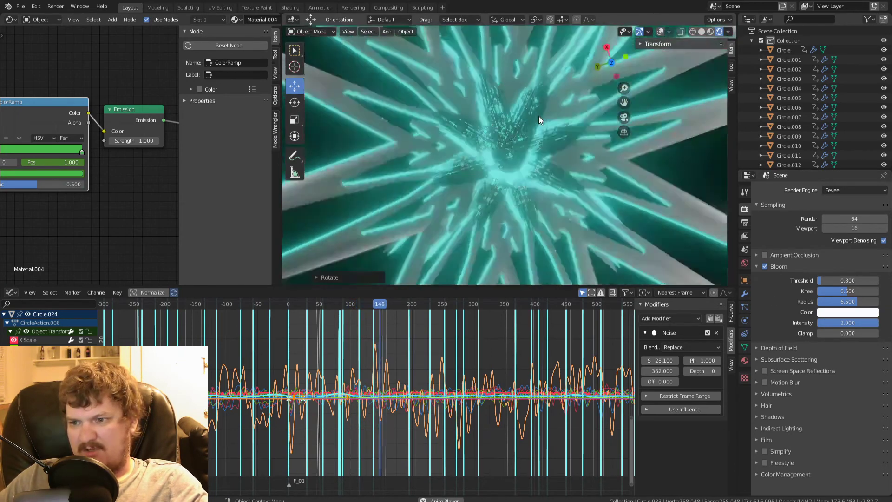
{"action": "key", "text": "space"}
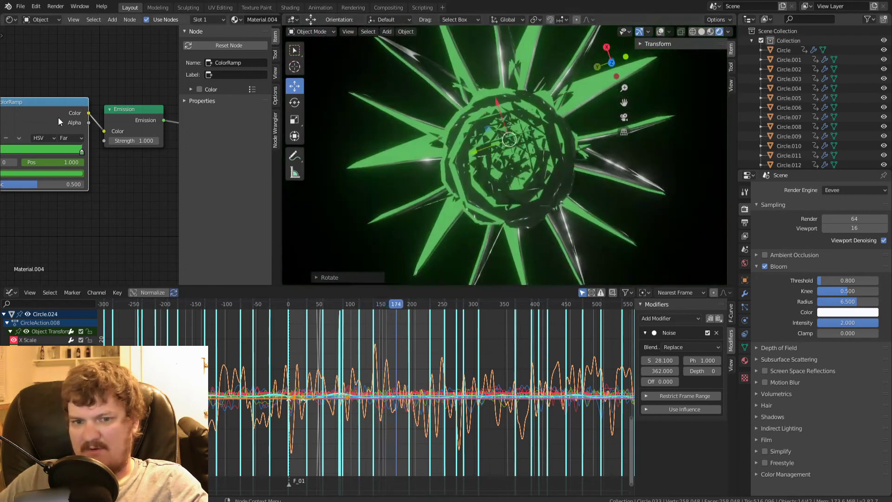
- Insert a Mix Shader between the Emission shader and the Material Output of Material.004
{"action": "scroll", "coordinate": [60, 120], "scroll_direction": "down", "scroll_amount": 5}
{"action": "middle_click_drag", "start_coordinate": [117, 97], "coordinate": [91, 85]}
{"action": "key", "text": "shift+a"}
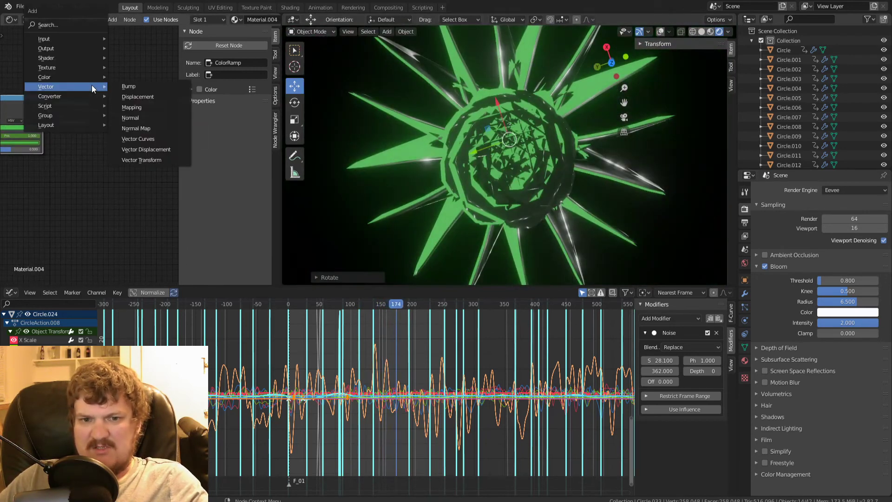
{"action": "mouse_move", "coordinate": [64, 57]}
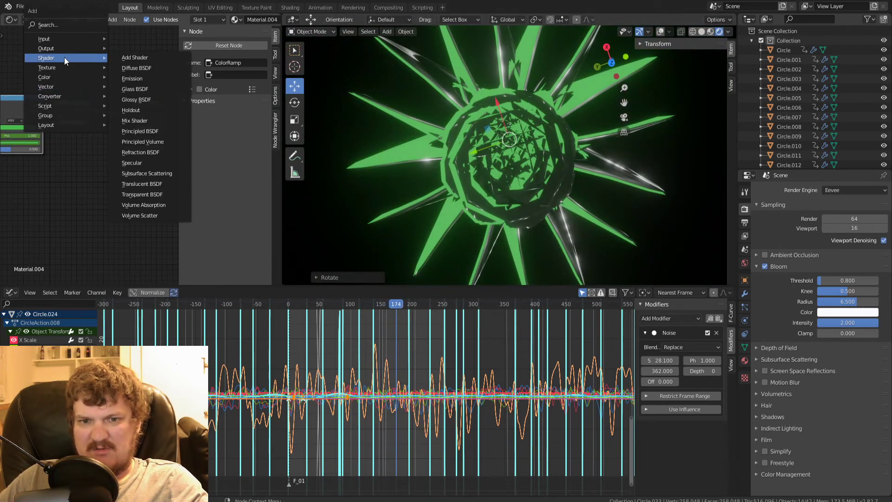
{"action": "left_click", "coordinate": [149, 121]}
{"action": "left_click", "coordinate": [116, 132]}
- Add a Transparent BSDF and connect it to the Mix Shader's second shader input
{"action": "key", "text": "shift+a"}
{"action": "mouse_move", "coordinate": [91, 132]}
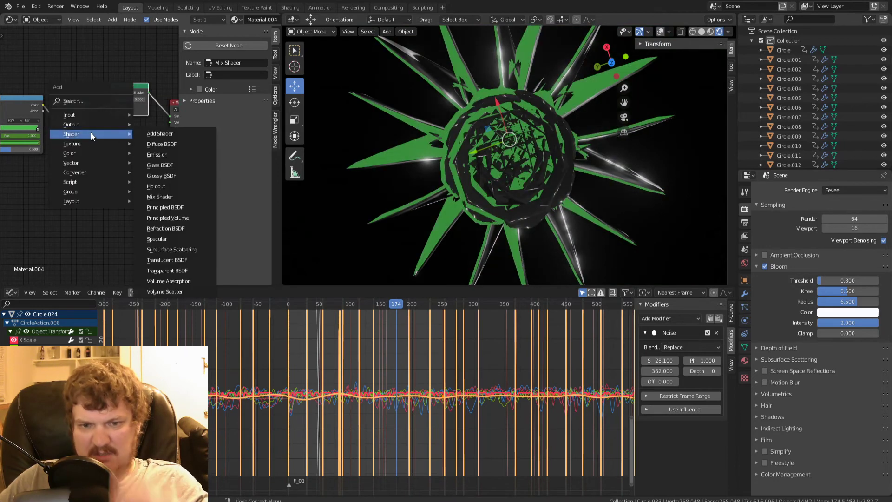
{"action": "left_click", "coordinate": [180, 272]}
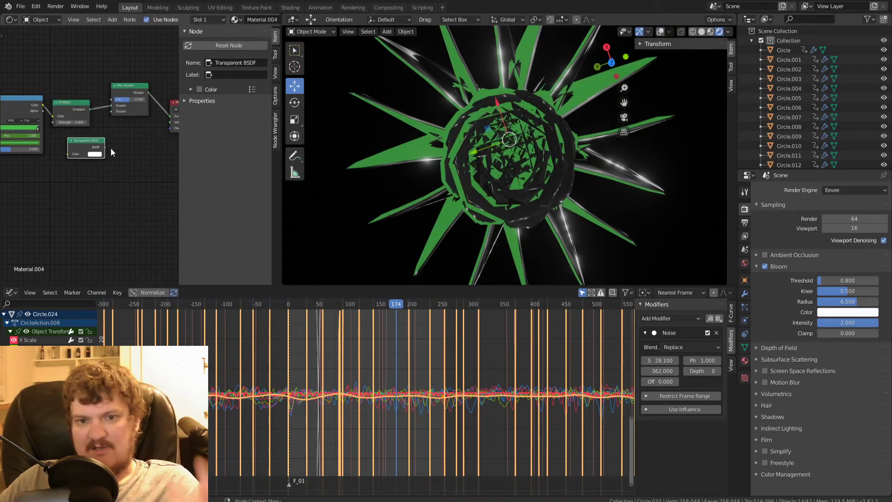
{"action": "left_click_drag", "start_coordinate": [105, 147], "coordinate": [110, 108]}
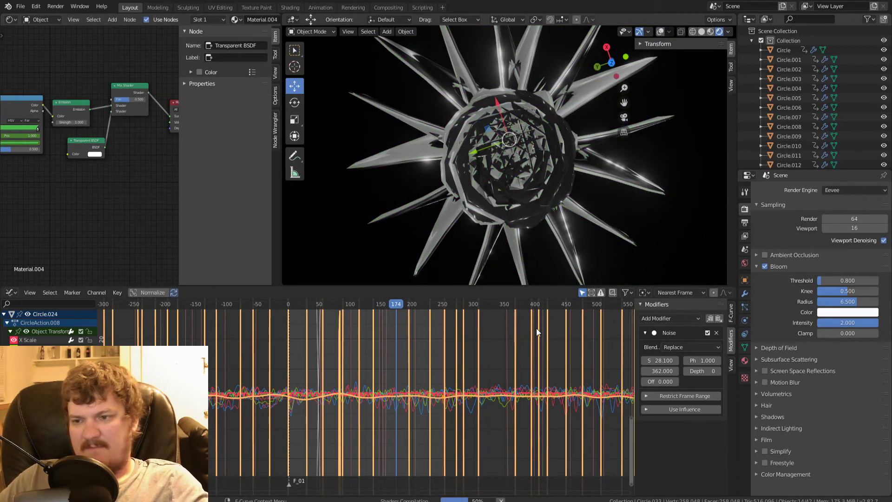
- Try the Alpha Clip blend mode on Material.004 with the Mix Shader factor at 0.517
{"action": "left_click", "coordinate": [745, 361]}
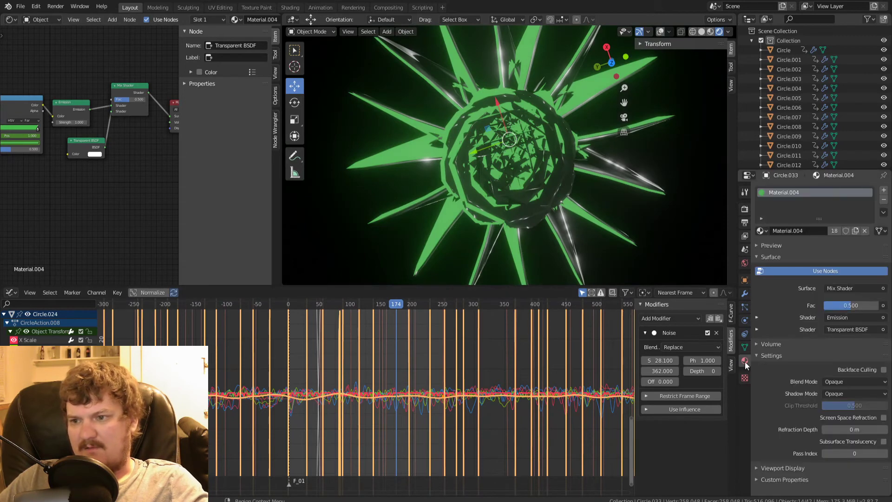
{"action": "left_click", "coordinate": [837, 381]}
{"action": "left_click", "coordinate": [852, 405]}
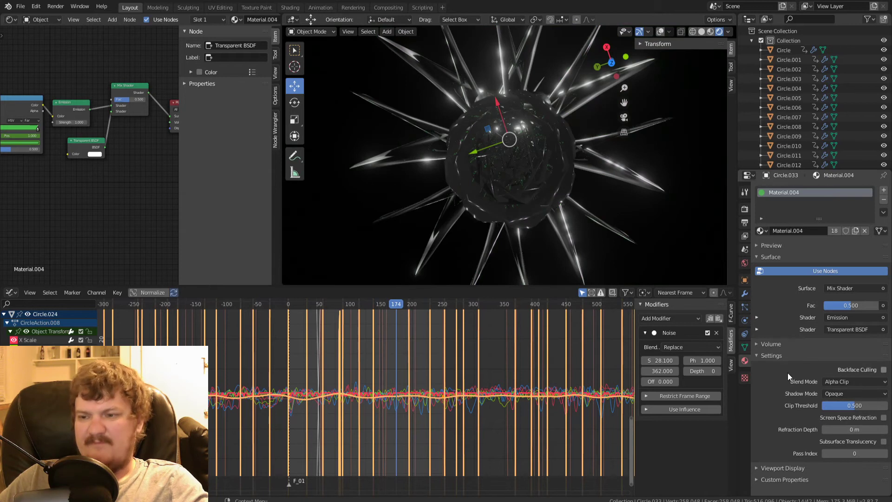
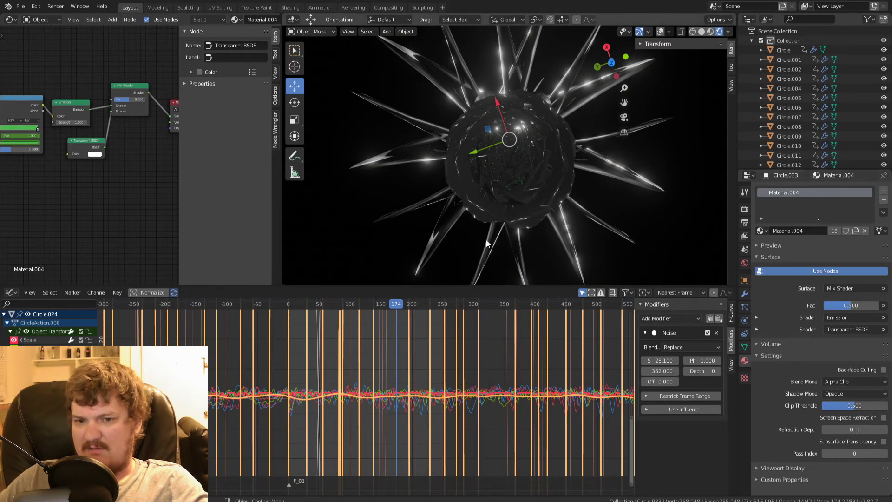
{"action": "mouse_move", "coordinate": [133, 99]}
{"action": "left_mouse_down"}
{"action": "mouse_move", "coordinate": [144, 100]}
{"action": "mouse_move", "coordinate": [134, 99]}
{"action": "left_mouse_up"}
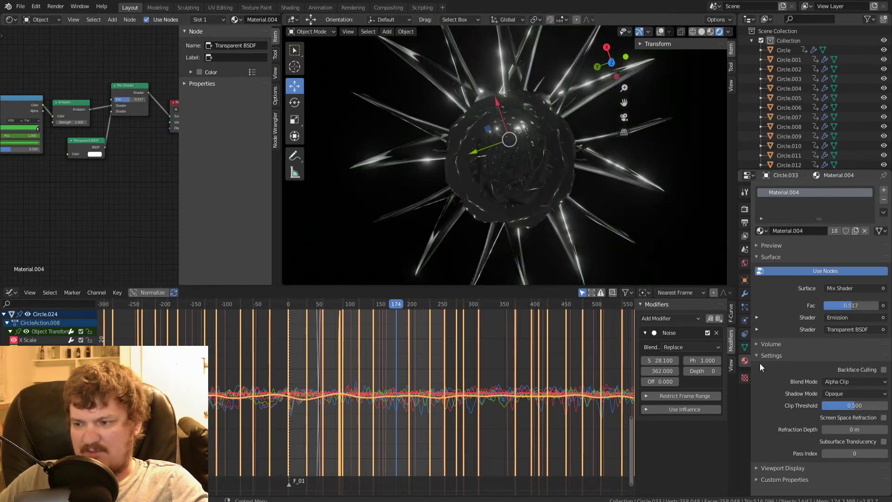
- Set Material.004's blend mode to Alpha Blend and raise the Mix Shader factor to 0.833
{"action": "left_click", "coordinate": [847, 383]}
{"action": "left_click", "coordinate": [853, 424]}
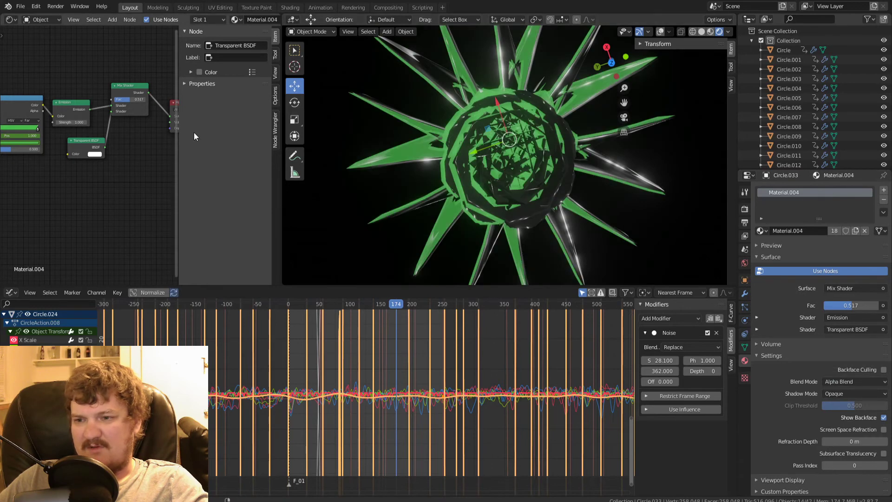
{"action": "mouse_move", "coordinate": [132, 99]}
{"action": "left_mouse_down"}
{"action": "mouse_move", "coordinate": [123, 100]}
{"action": "mouse_move", "coordinate": [148, 100]}
{"action": "mouse_move", "coordinate": [120, 99]}
{"action": "mouse_move", "coordinate": [142, 100]}
{"action": "left_mouse_up"}
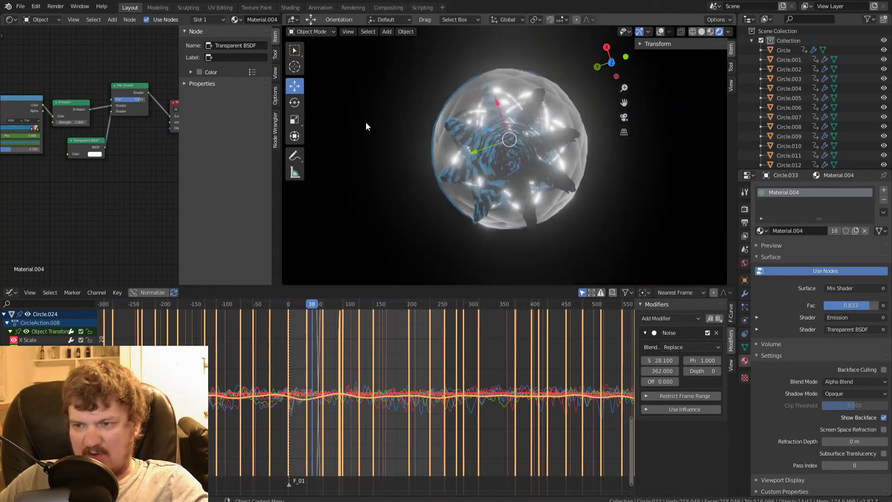
- Play the animation and examine the semi-transparent rings around the center
{"action": "scroll", "coordinate": [83, 132], "scroll_direction": "down", "scroll_amount": 2}
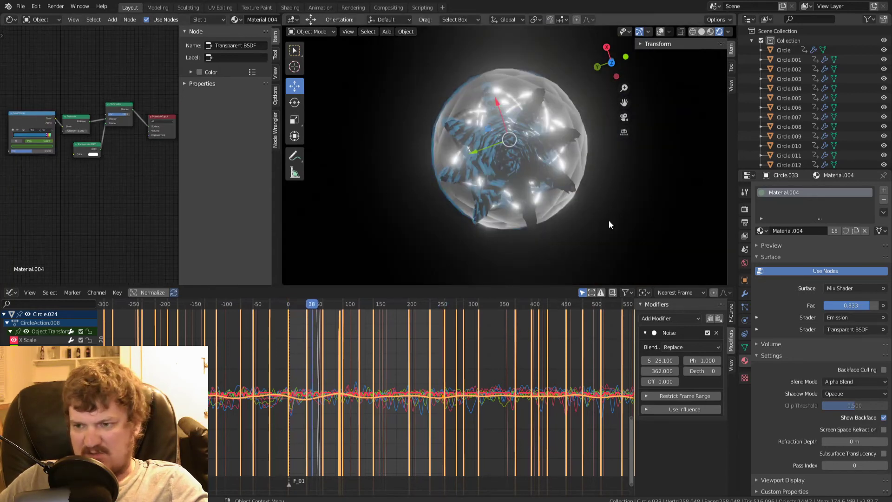
{"action": "scroll", "coordinate": [571, 153], "scroll_direction": "up", "scroll_amount": 4}
{"action": "scroll", "coordinate": [570, 152], "scroll_direction": "down", "scroll_amount": 3}
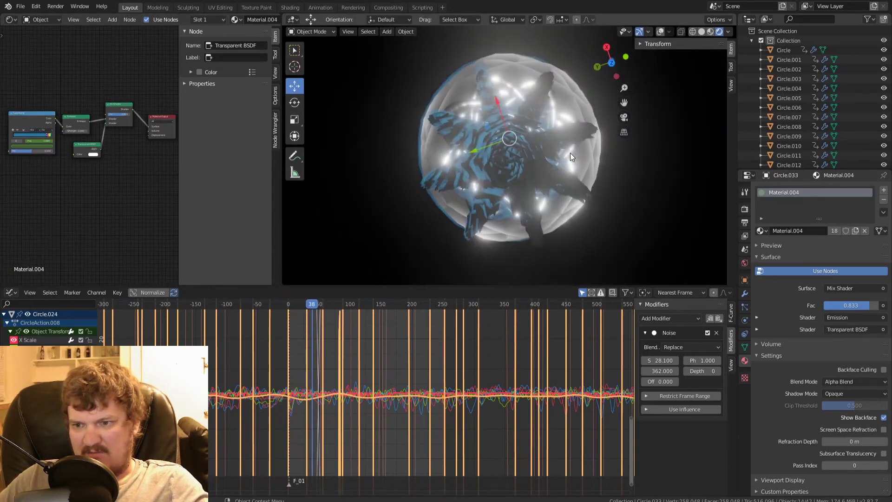
{"action": "middle_click_drag", "start_coordinate": [539, 143], "coordinate": [530, 153]}
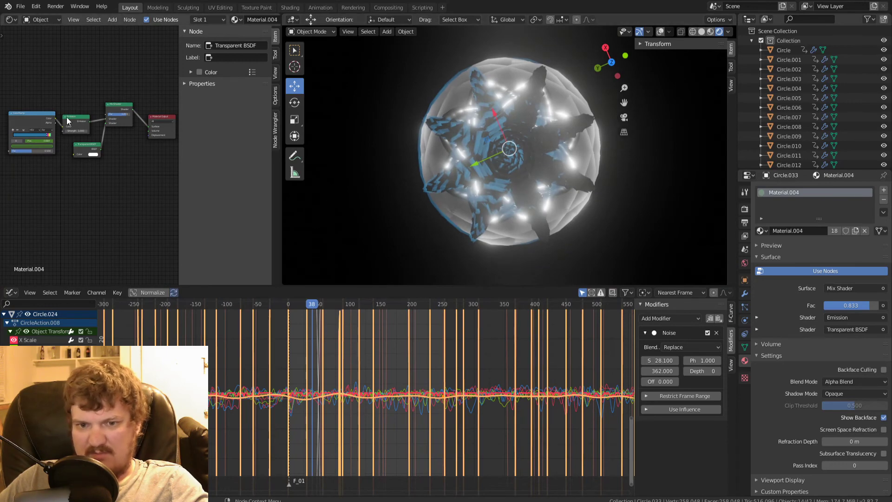
{"action": "key", "text": "space"}
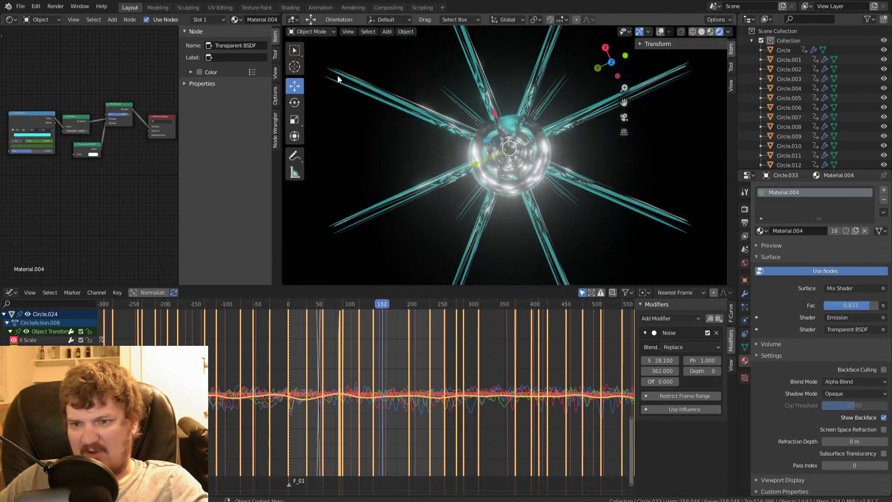
- Insert a keyframe on the Mix Shader's factor in Material.004
{"action": "scroll", "coordinate": [65, 103], "scroll_direction": "up", "scroll_amount": 2}
{"action": "left_click", "coordinate": [67, 102]}
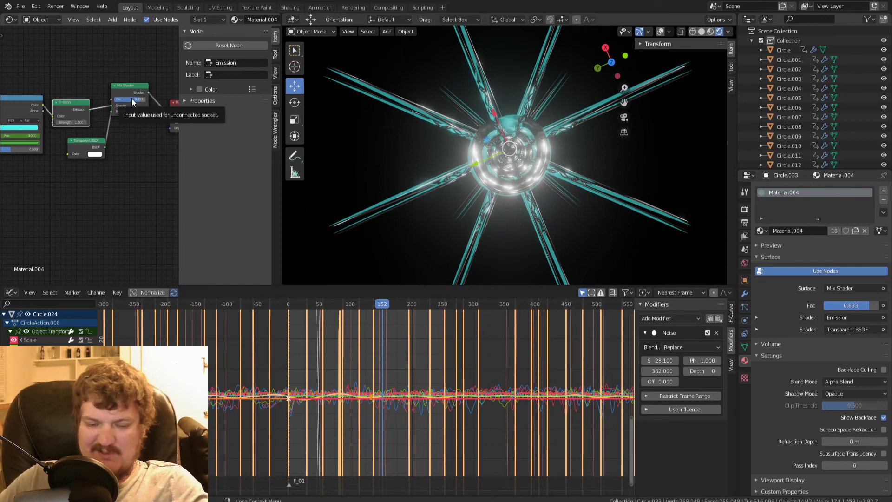
{"action": "key", "text": "i"}
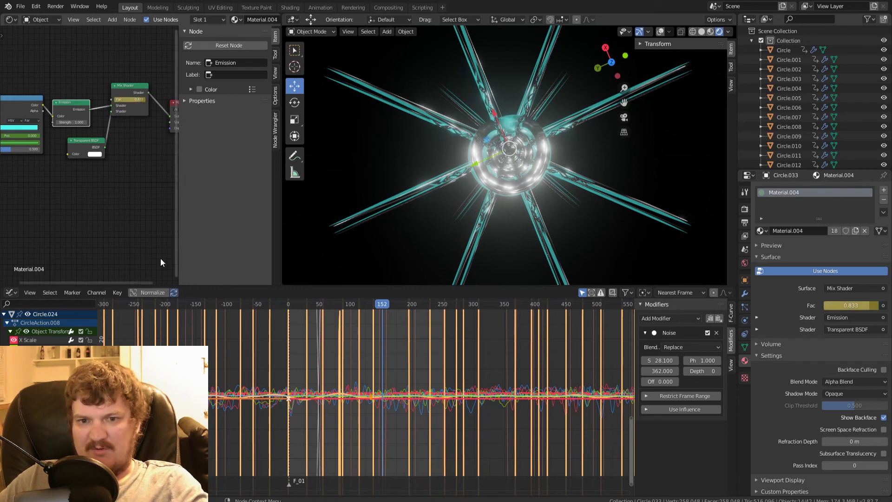
- Add a Noise modifier to the Mix Shader factor's animation curve, with scale -1.3 and strength 49.9
{"action": "left_click", "coordinate": [134, 86]}
{"action": "scroll", "coordinate": [47, 325], "scroll_direction": "down", "scroll_amount": 2}
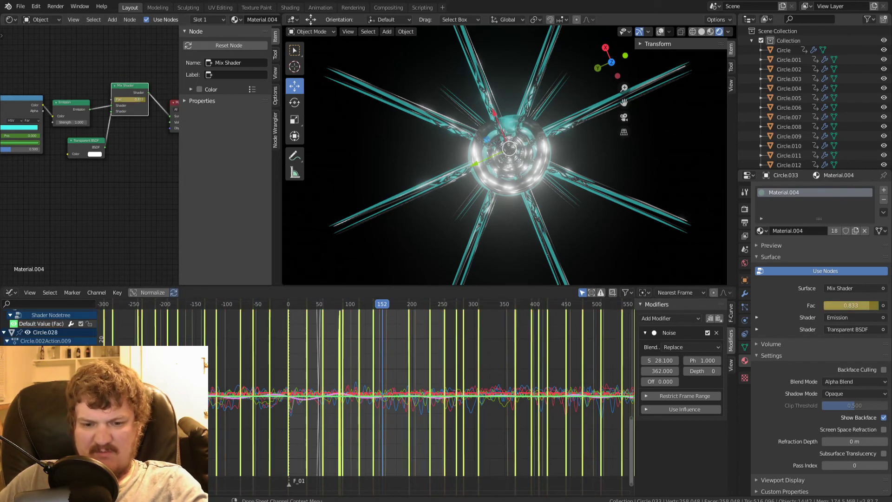
{"action": "left_click", "coordinate": [121, 175]}
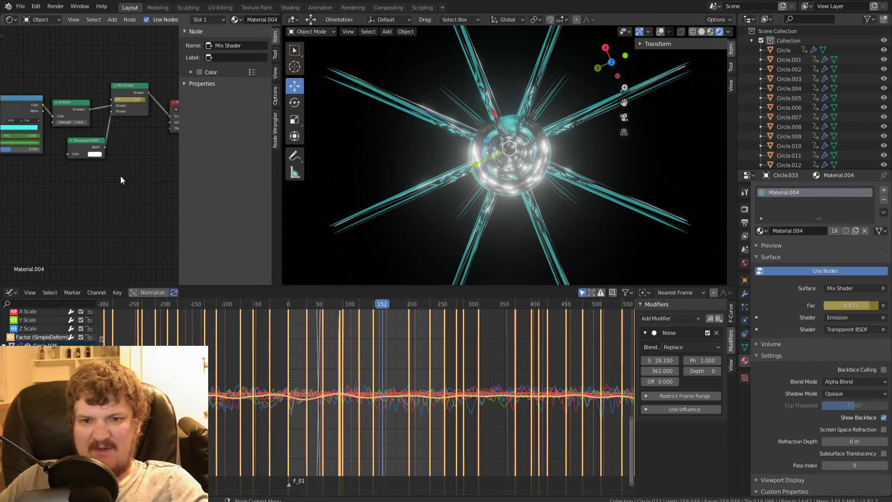
{"action": "left_click", "coordinate": [126, 89]}
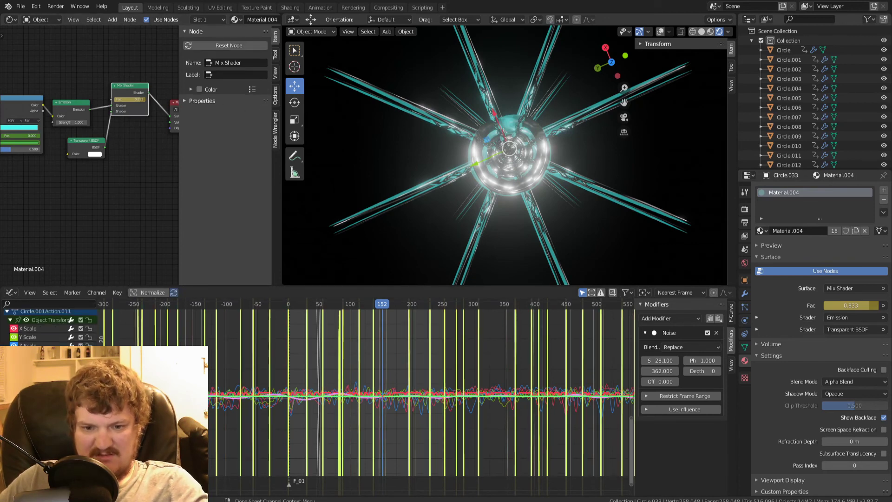
{"action": "left_click", "coordinate": [36, 399]}
{"action": "left_click", "coordinate": [671, 319]}
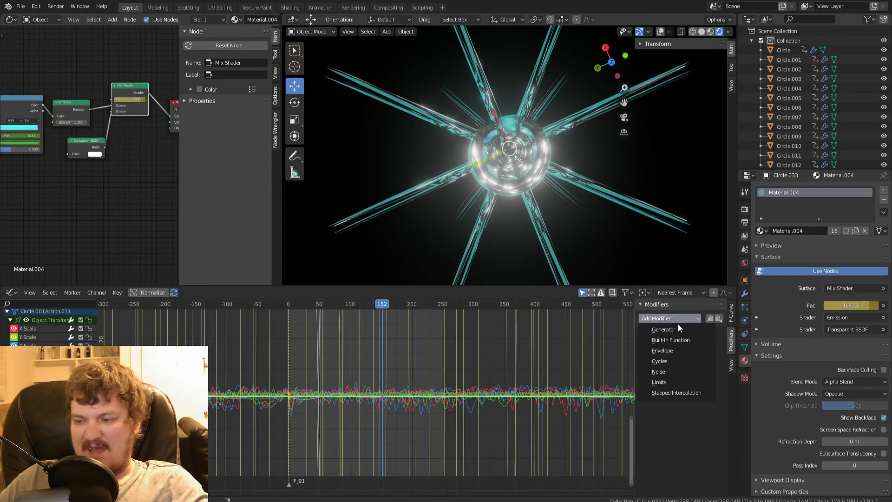
{"action": "left_click", "coordinate": [673, 366]}
{"action": "mouse_move", "coordinate": [656, 371]}
{"action": "left_mouse_down"}
{"action": "mouse_move", "coordinate": [697, 370]}
{"action": "mouse_move", "coordinate": [653, 362]}
{"action": "left_mouse_up"}
- Add a Limits modifier restricting the factor curve's Y values to 0–1, and set the noise scale to 10.8 and strength to 37.7
{"action": "left_click", "coordinate": [675, 319]}
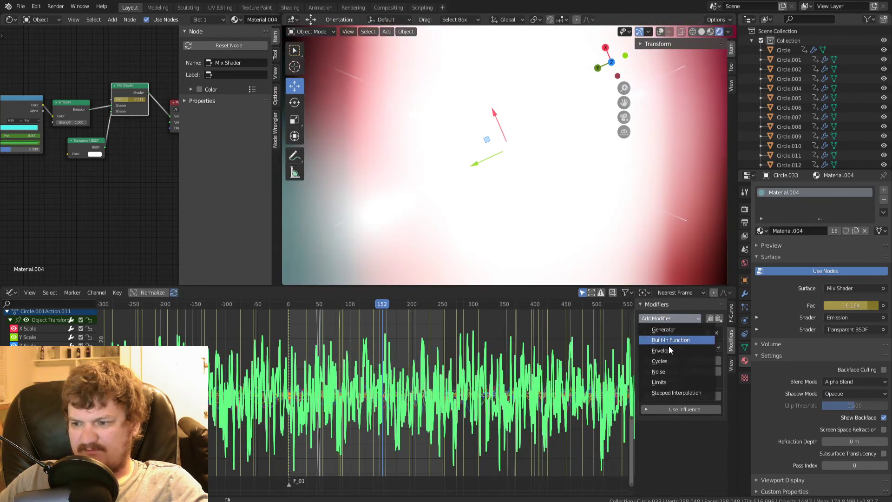
{"action": "left_click", "coordinate": [669, 380]}
{"action": "left_click", "coordinate": [688, 440]}
{"action": "left_click", "coordinate": [688, 463]}
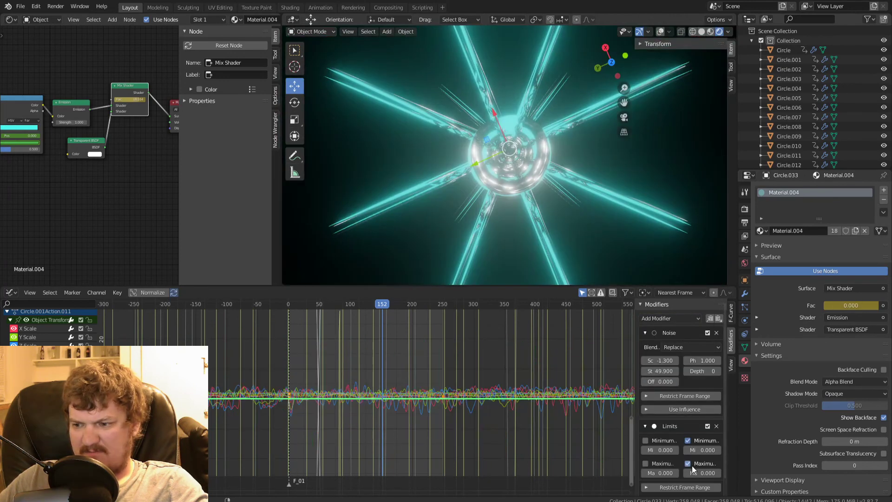
{"action": "key", "text": "Return"}
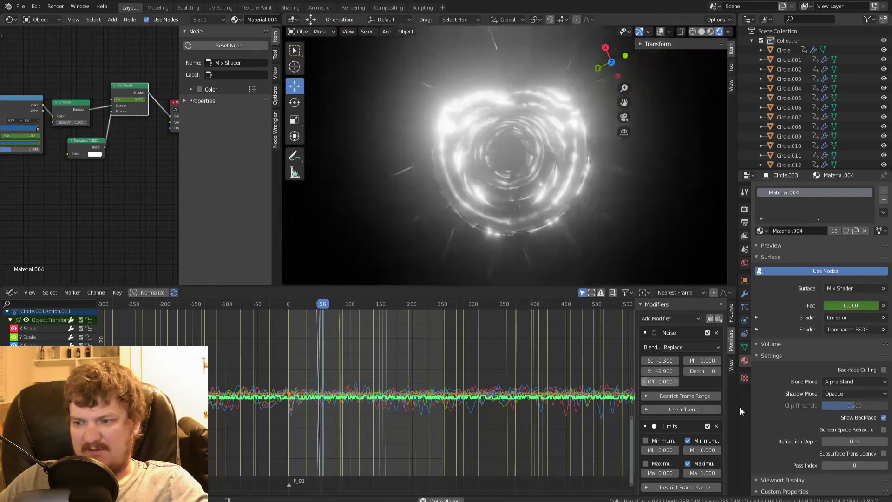
{"action": "left_click_drag", "start_coordinate": [661, 371], "coordinate": [716, 361]}
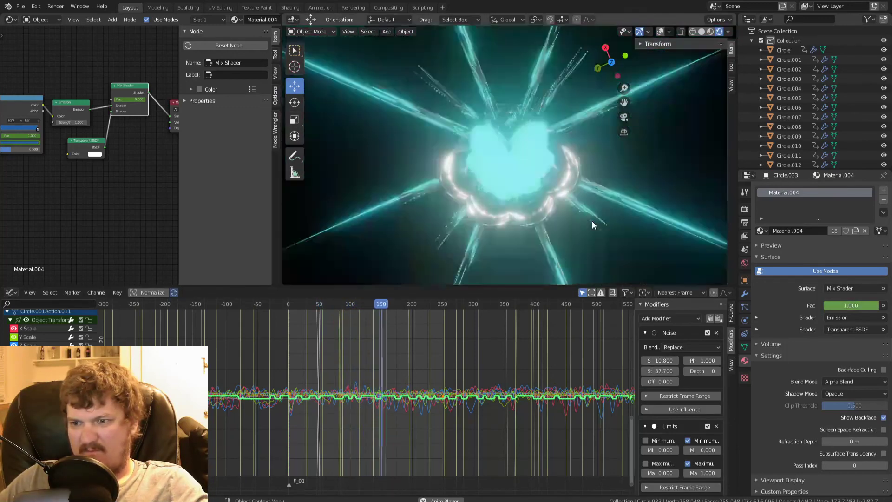